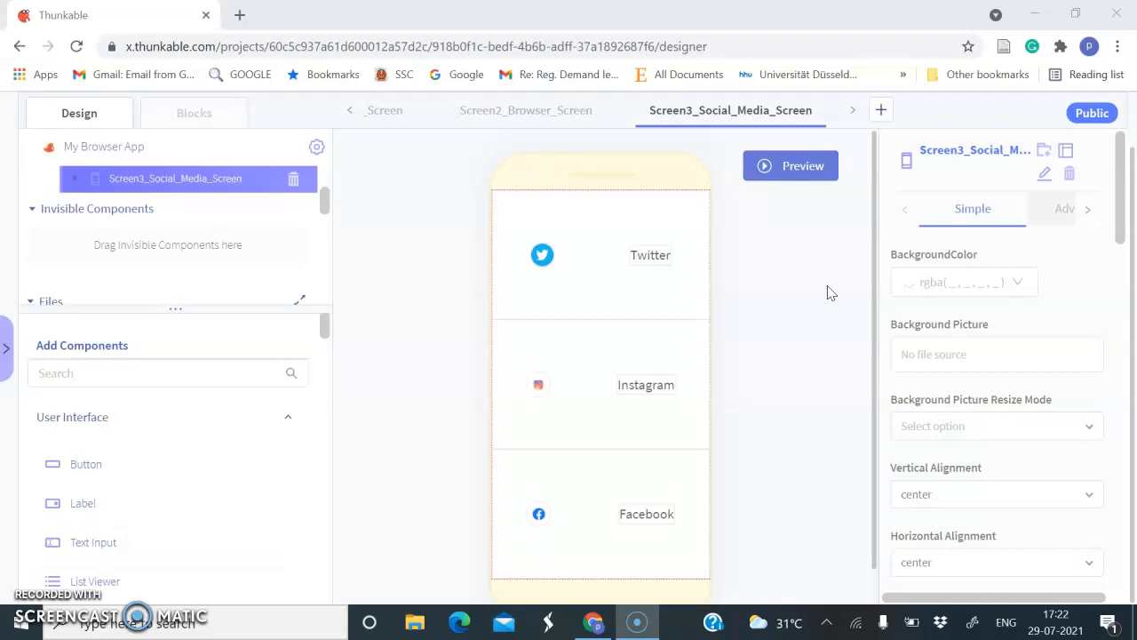
Search the components for "screen" and add a new Screen to the My Browser App project.
{"action": "left_click", "coordinate": [151, 376]}
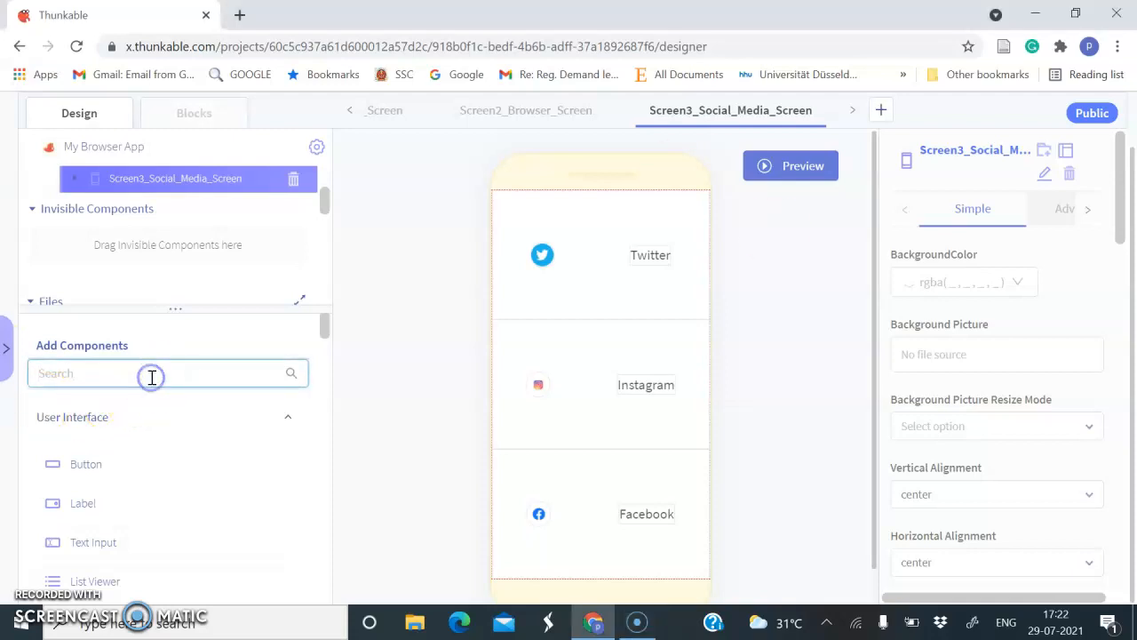
{"action": "type", "text": "s"}
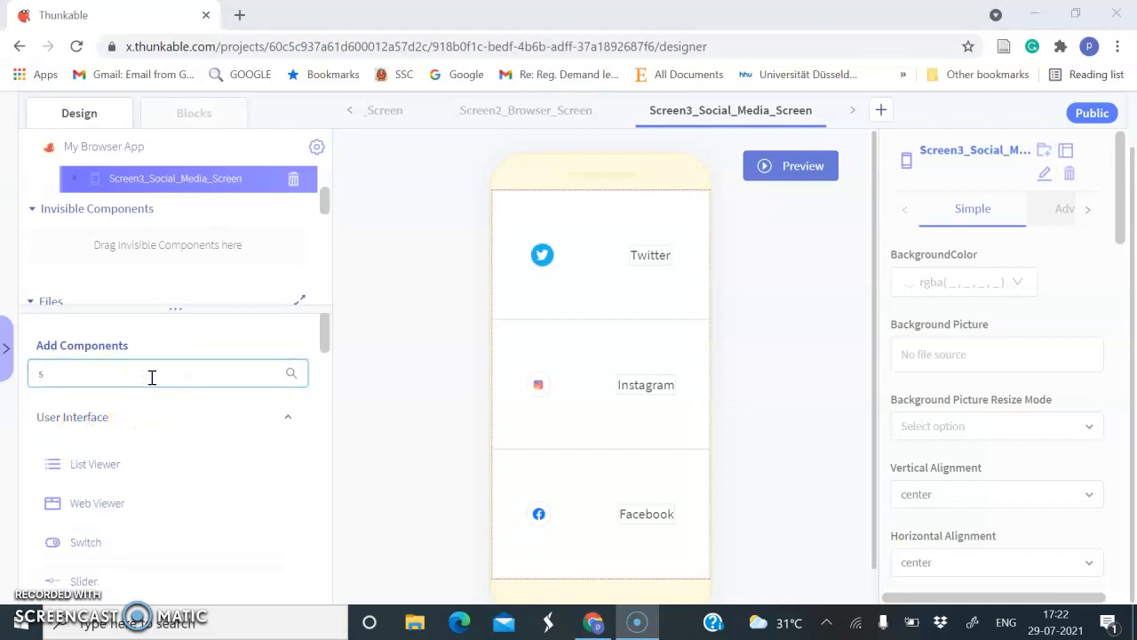
{"action": "type", "text": "creen"}
{"action": "left_click_drag", "start_coordinate": [110, 471], "coordinate": [133, 279]}
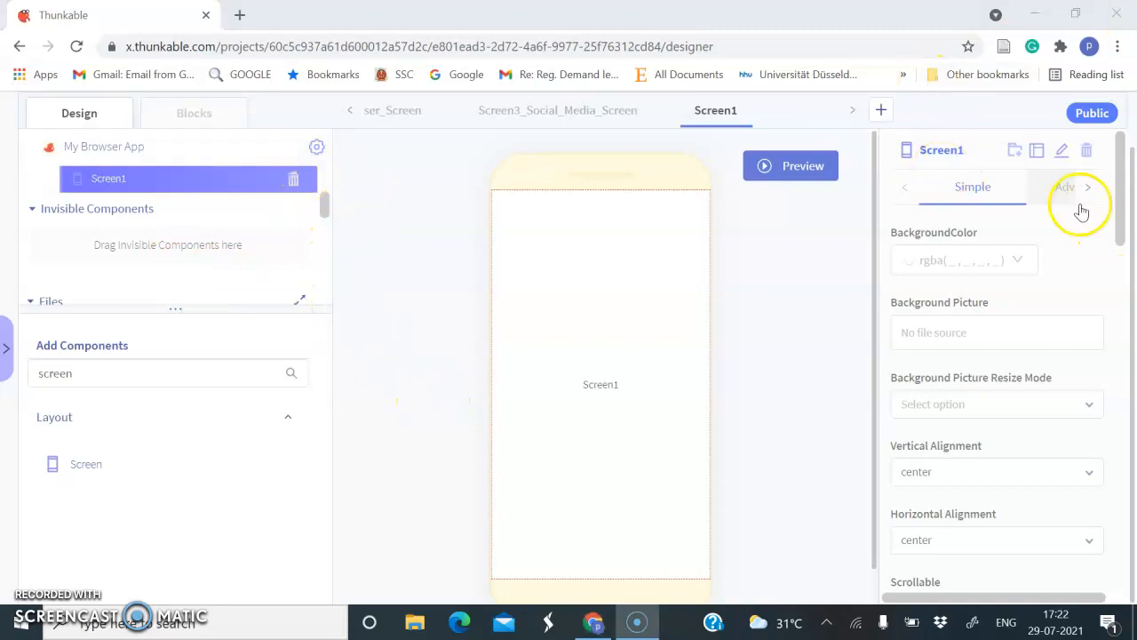
Rename the newly added Screen1 as Screen4_C.
{"action": "left_click", "coordinate": [1062, 150]}
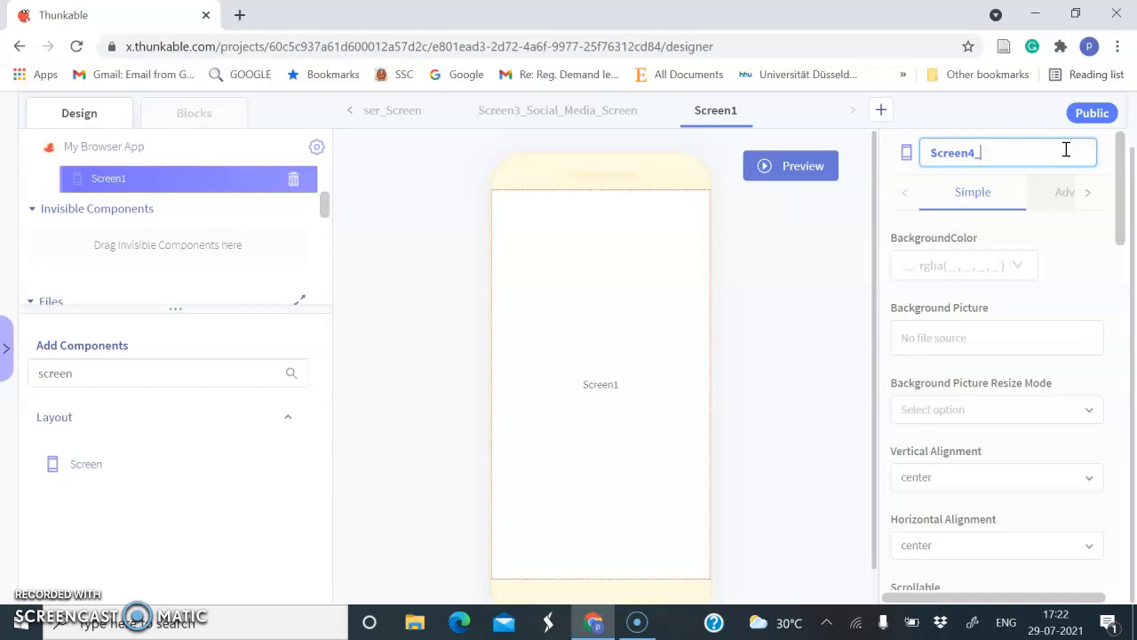
{"action": "type", "text": "C"}
{"action": "key", "text": "Return"}
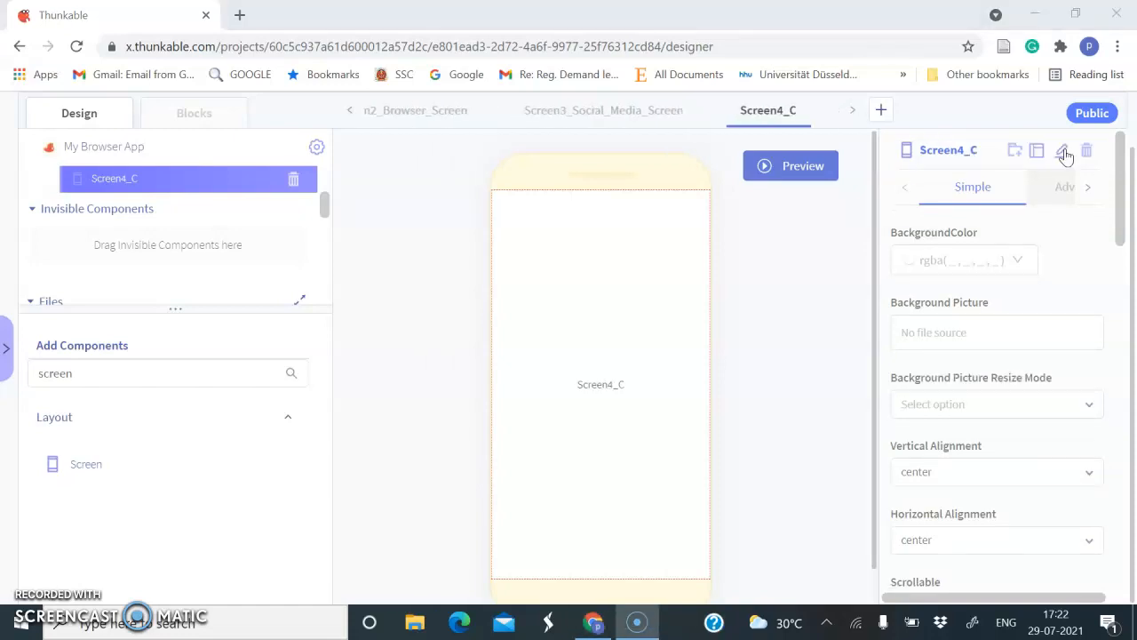
Extend the new screen's name to Screen4_Ca.
{"action": "left_click", "coordinate": [1064, 151]}
{"action": "key", "text": "alt+p"}
{"action": "left_click", "coordinate": [1065, 150]}
{"action": "left_click", "coordinate": [1065, 153]}
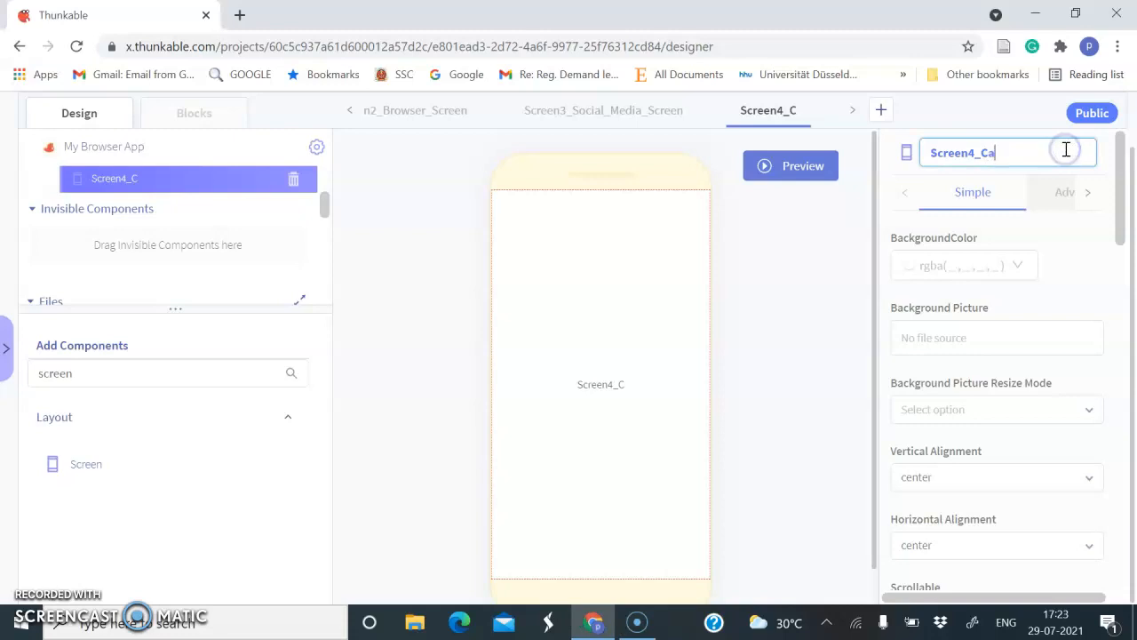
{"action": "type", "text": "a"}
{"action": "key", "text": "Return"}
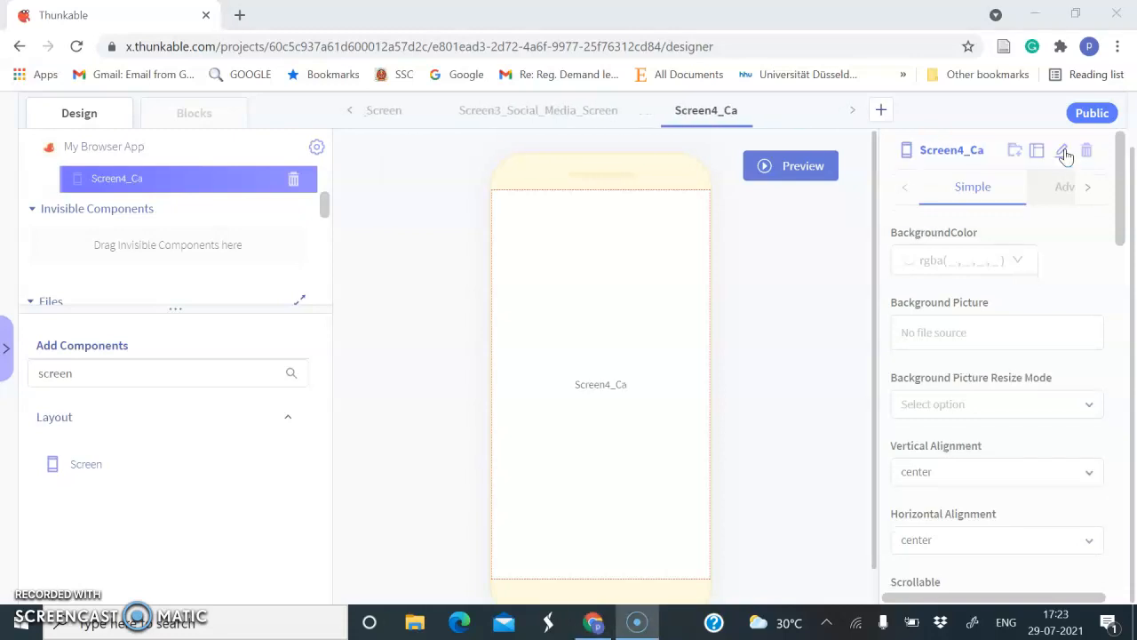
Remove the trailing "a" from the screen's name so it reads Screen4_C.
{"action": "left_click", "coordinate": [1065, 150]}
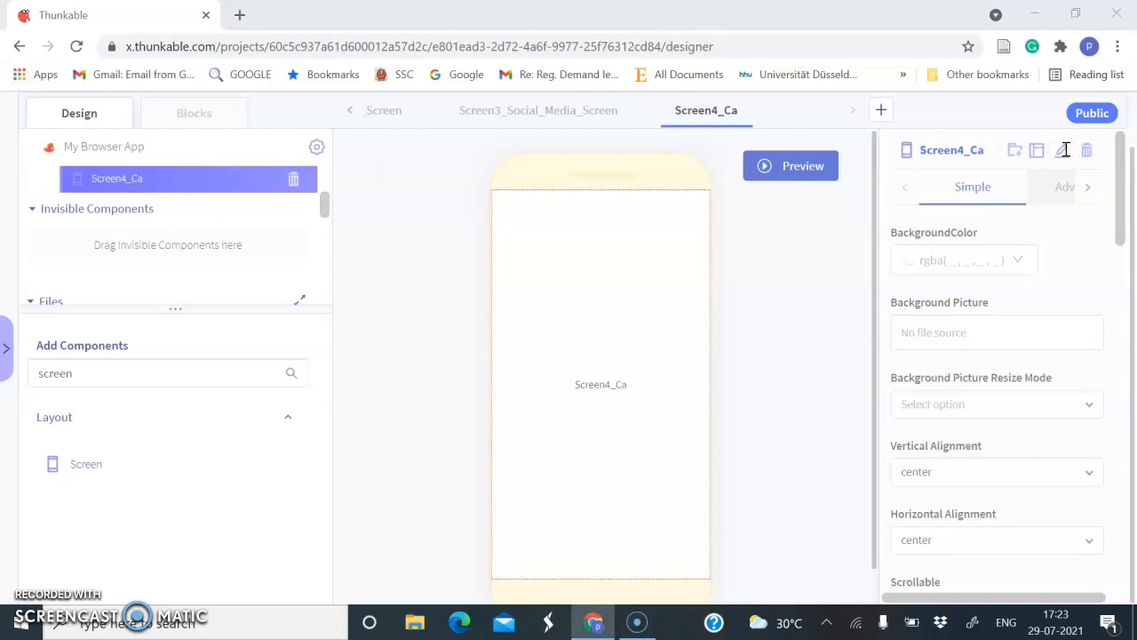
{"action": "left_click", "coordinate": [1065, 150]}
{"action": "left_click", "coordinate": [1065, 149]}
{"action": "left_click", "coordinate": [1066, 151]}
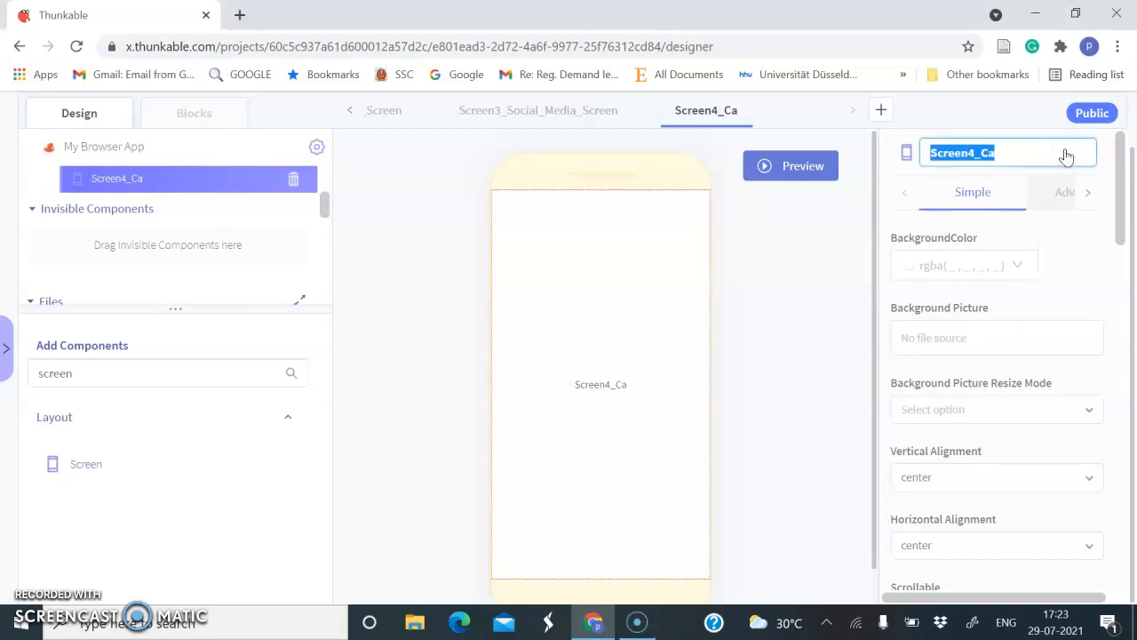
{"action": "left_click", "coordinate": [1015, 150]}
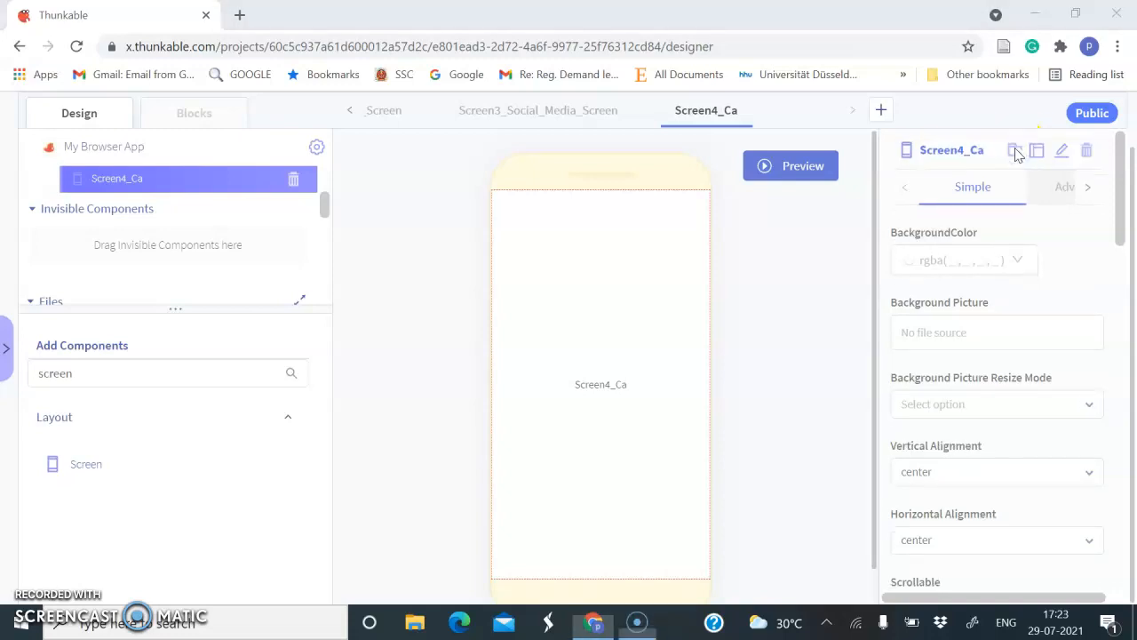
{"action": "left_click", "coordinate": [1065, 152]}
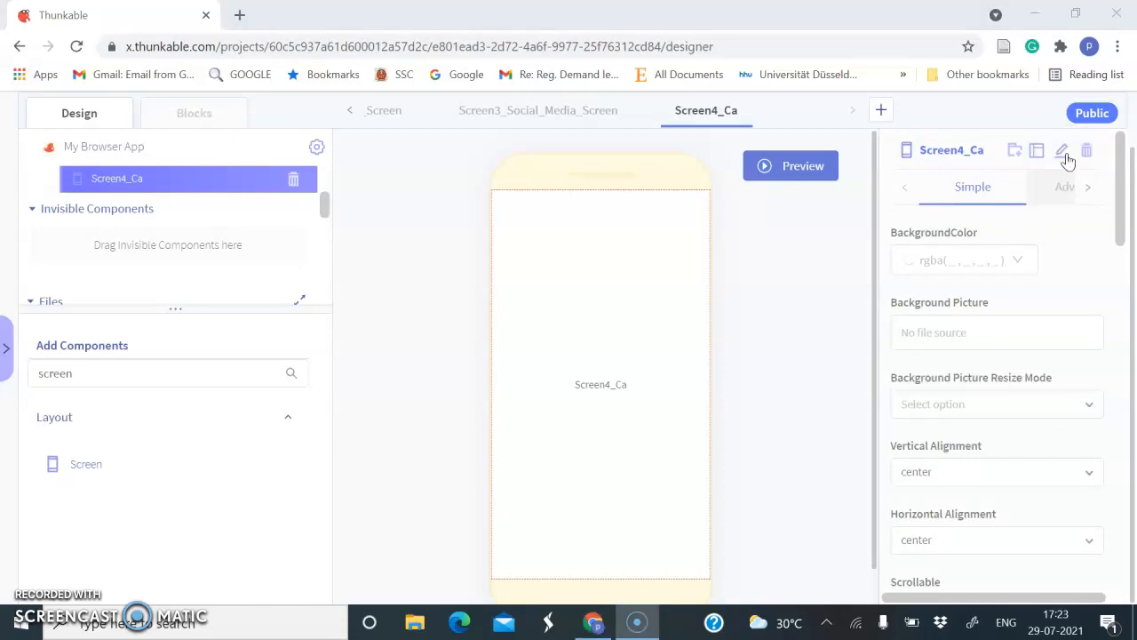
{"action": "left_click", "coordinate": [1067, 160]}
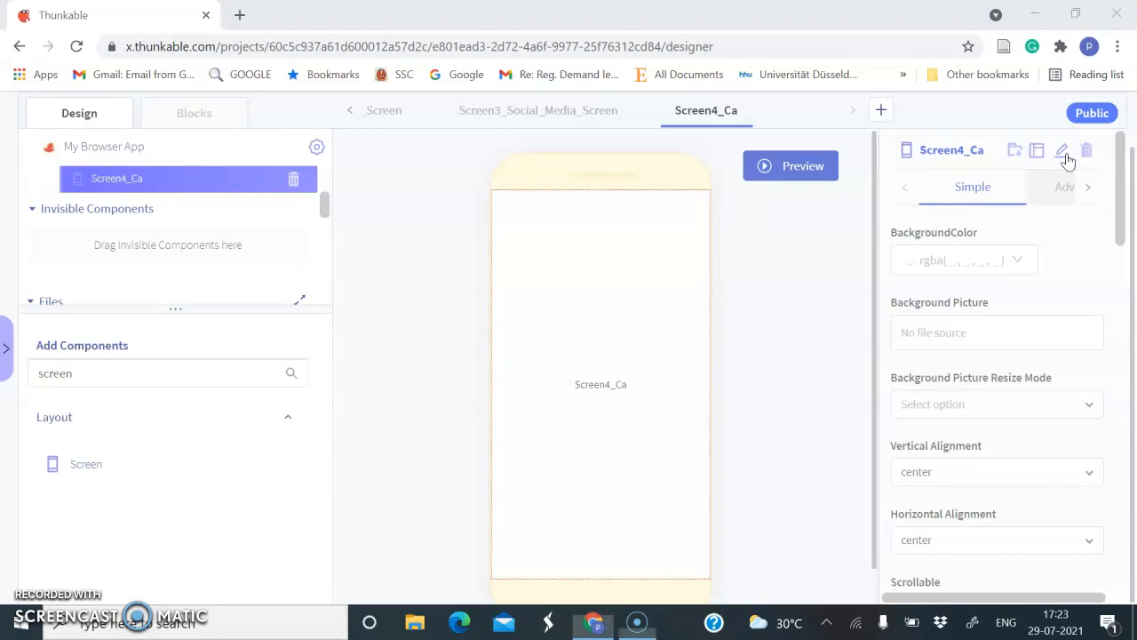
{"action": "left_click", "coordinate": [1067, 153]}
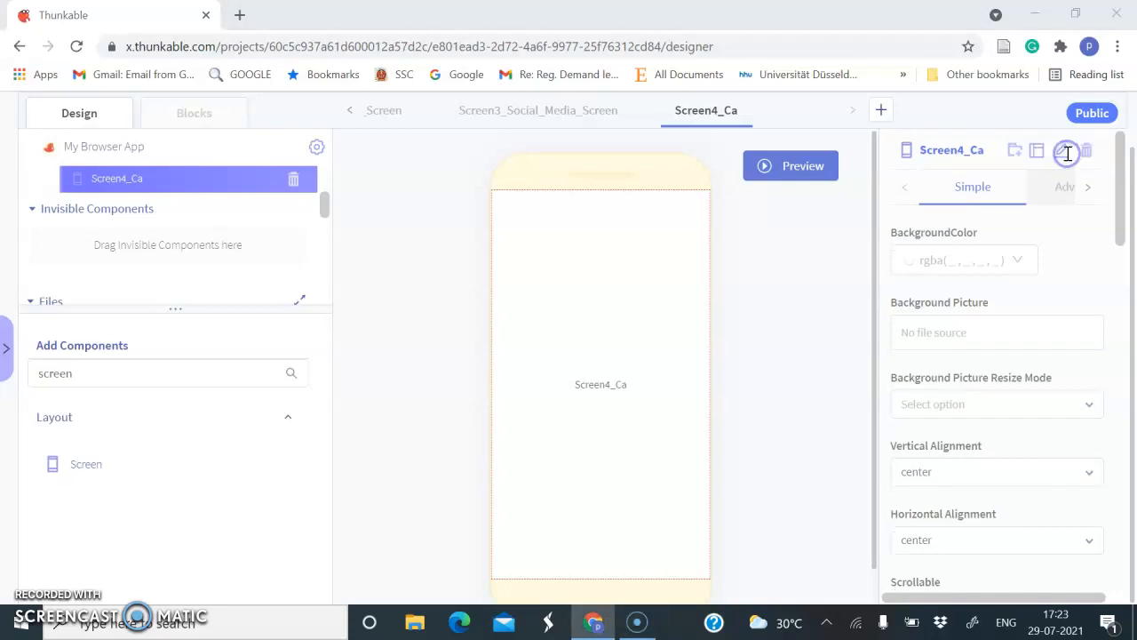
{"action": "left_click", "coordinate": [1067, 153]}
{"action": "key", "text": "BackSpace"}
{"action": "key", "text": "Return"}
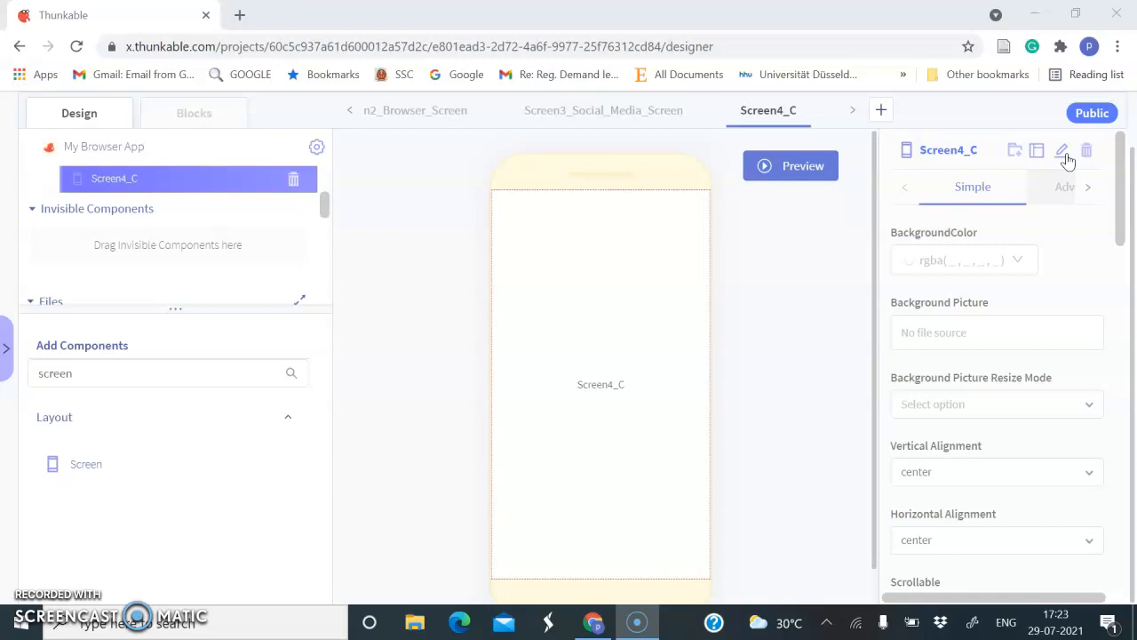
Rename the new screen as Screen4_CM.
{"action": "left_click", "coordinate": [1066, 156]}
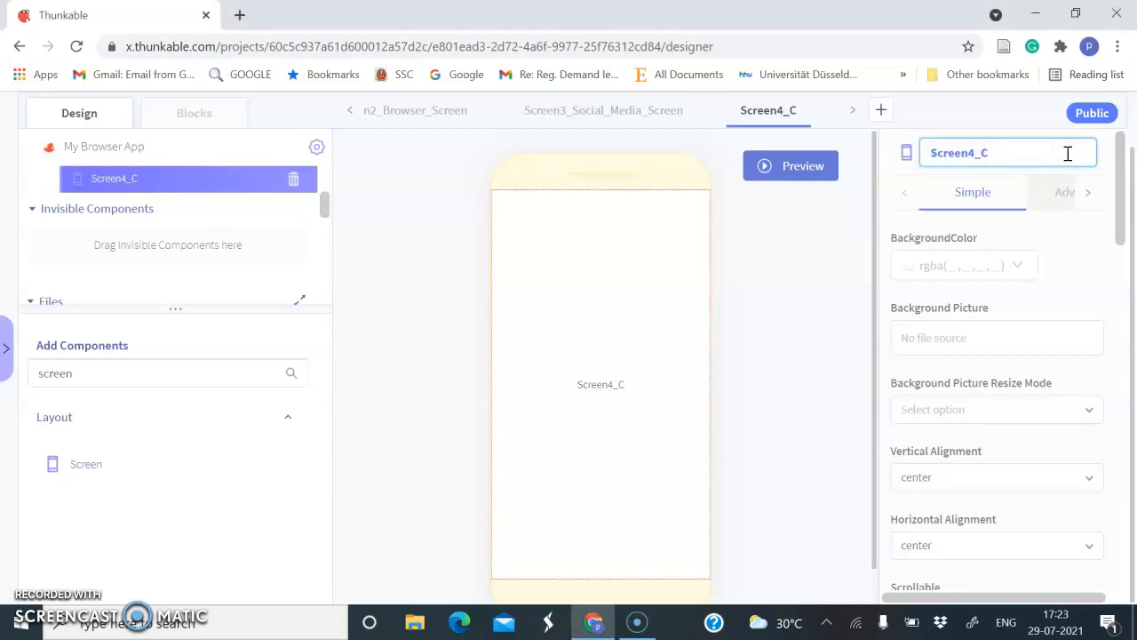
{"action": "key", "text": "Return"}
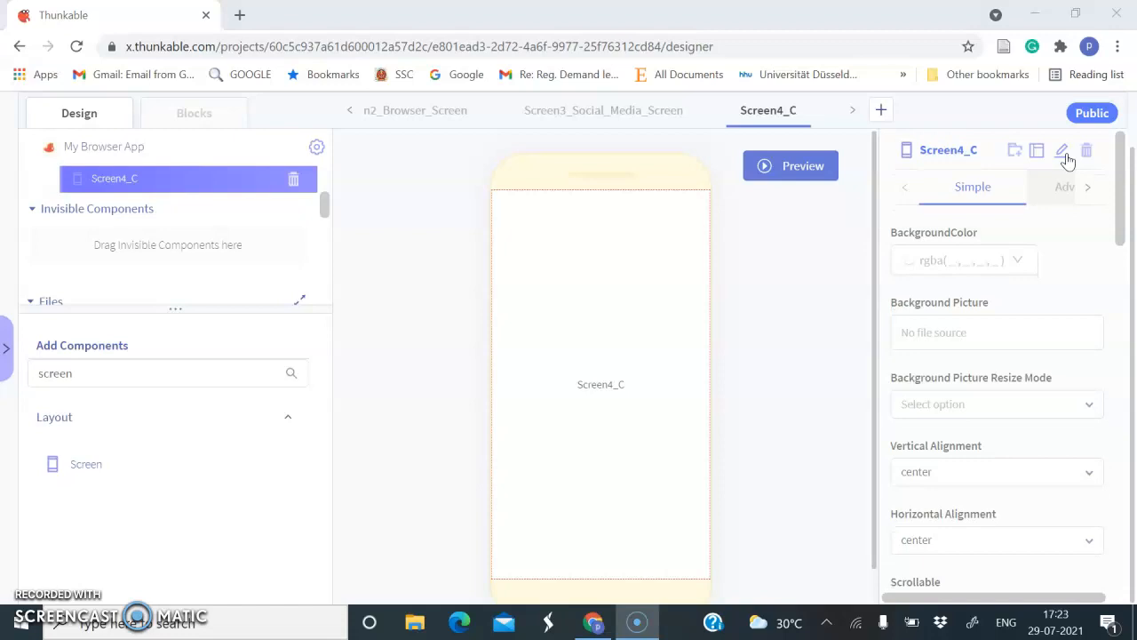
{"action": "left_click", "coordinate": [1066, 157]}
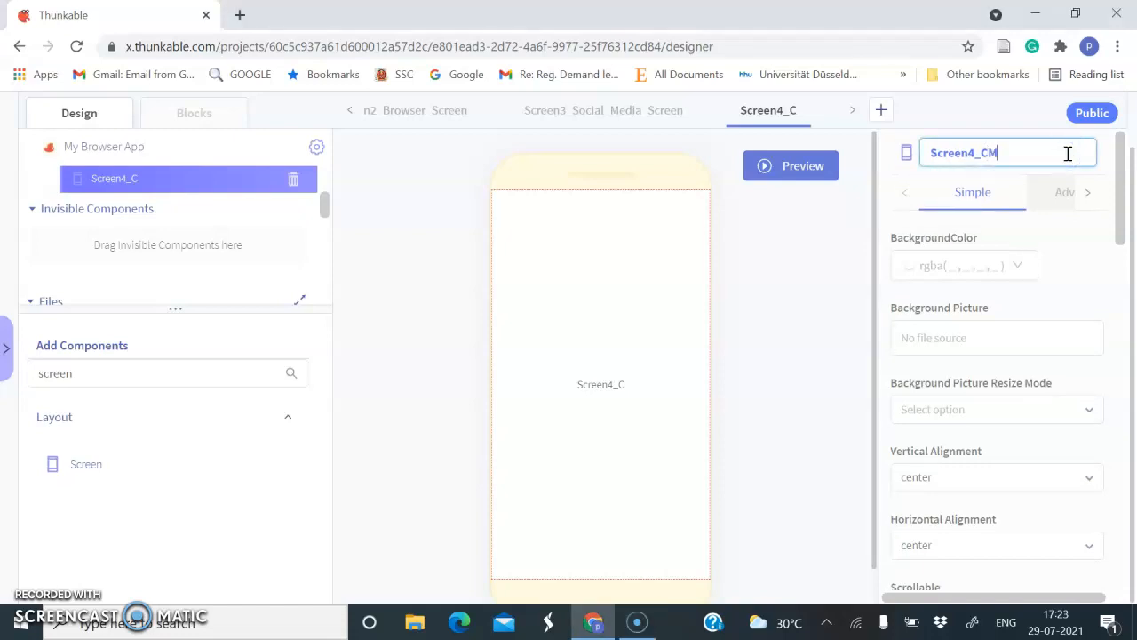
{"action": "type", "text": "M"}
{"action": "left_click", "coordinate": [747, 322]}
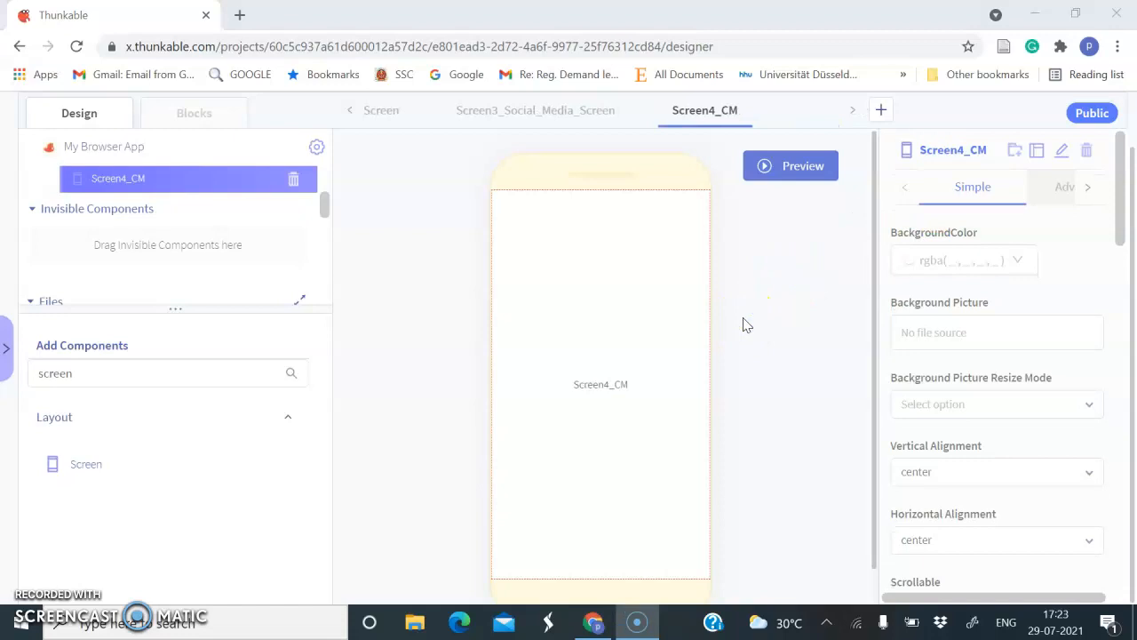
Replace the component search term with "row".
{"action": "left_click", "coordinate": [264, 373]}
{"action": "key", "text": "alt+p"}
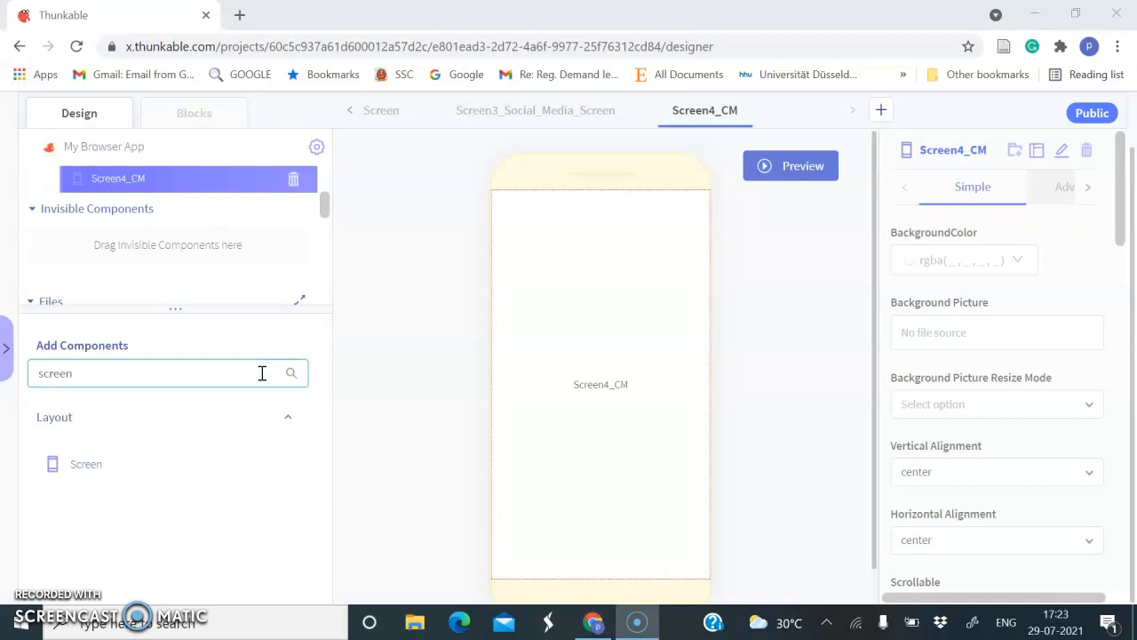
{"action": "left_click", "coordinate": [262, 373]}
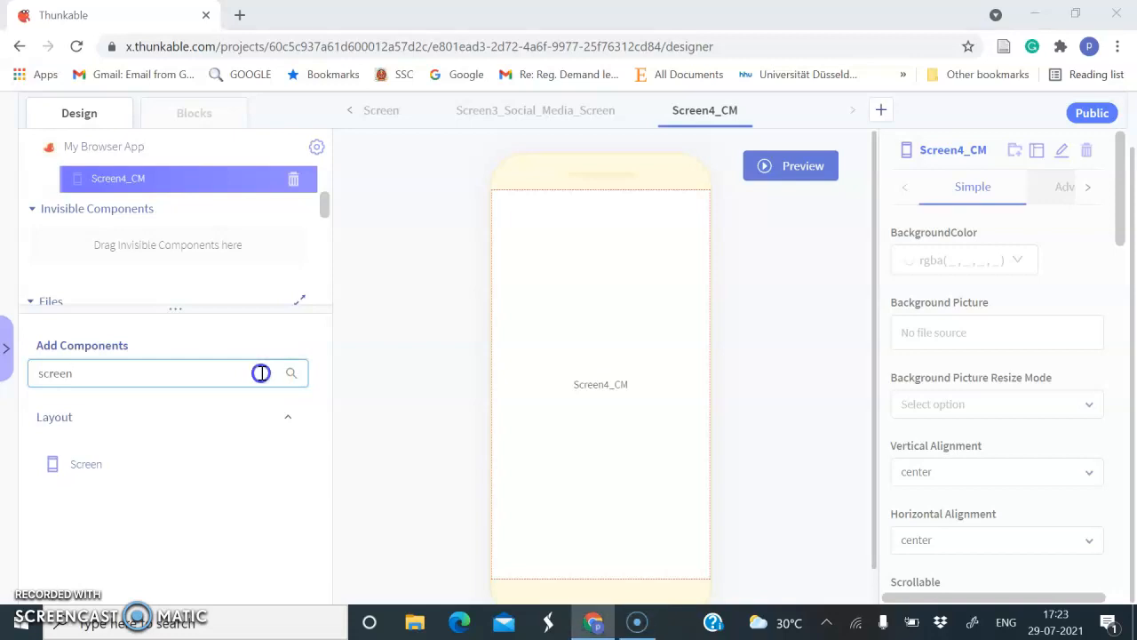
{"action": "key", "text": "alt+p"}
{"action": "left_click", "coordinate": [262, 374]}
{"action": "key", "text": "alt+p"}
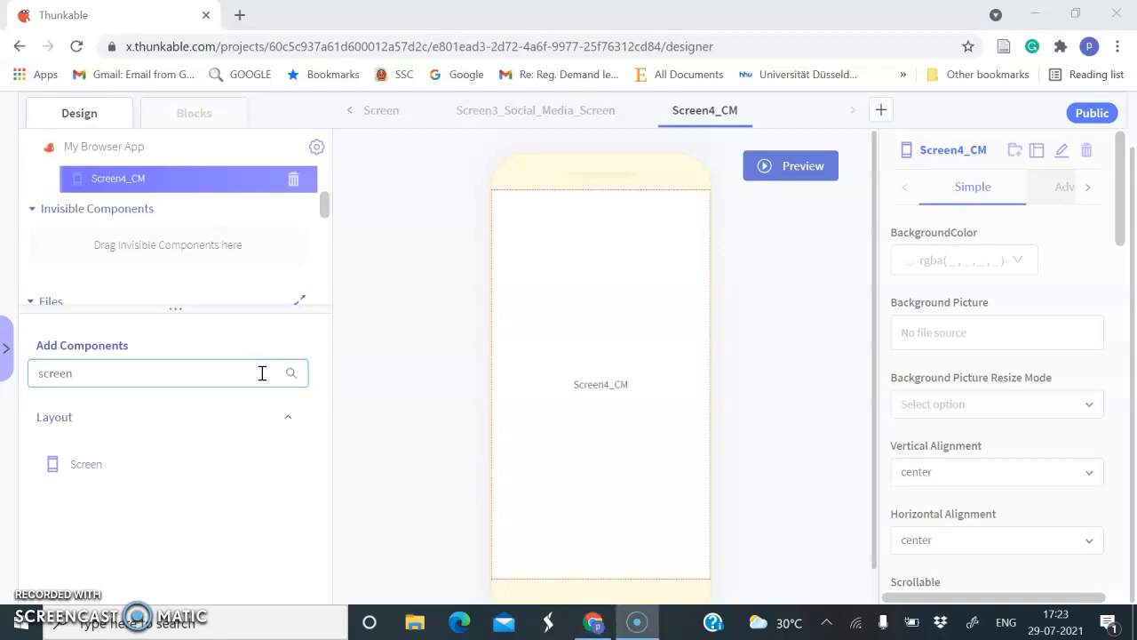
{"action": "left_click", "coordinate": [262, 373]}
{"action": "key", "text": "BackSpace"}
{"action": "key", "text": "BackSpace"}
{"action": "key", "text": "BackSpace"}
{"action": "key", "text": "BackSpace"}
{"action": "key", "text": "BackSpace"}
{"action": "key", "text": "BackSpace"}
{"action": "key", "text": "alt+p"}
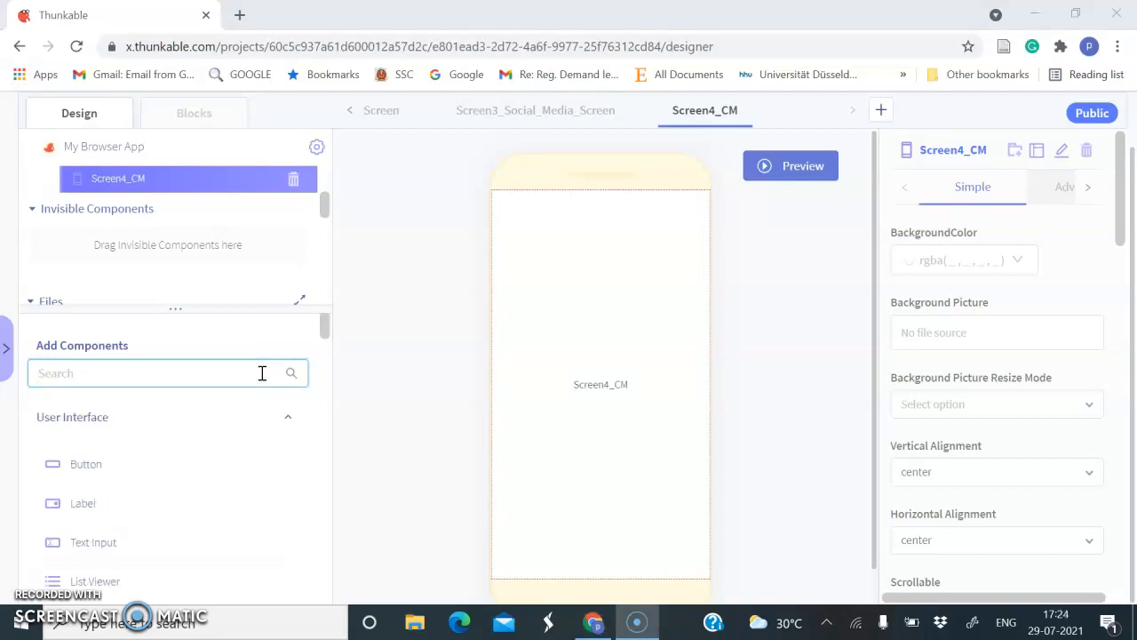
{"action": "left_click", "coordinate": [262, 373]}
{"action": "type", "text": "row"}
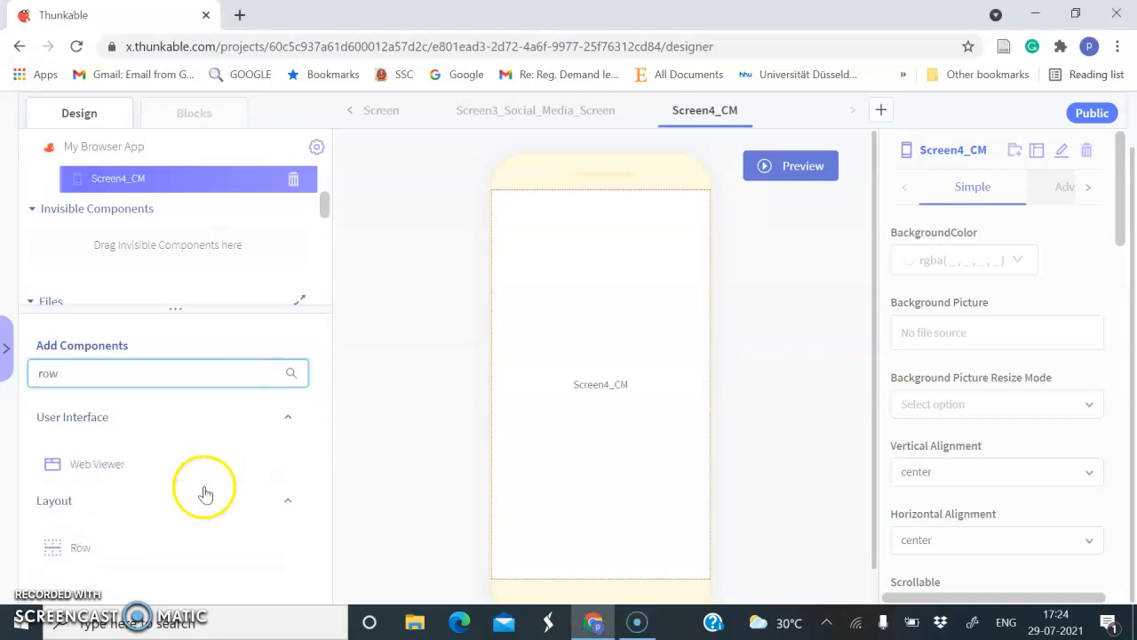
Add three Row layout components stacked one below another on Screen4_CM.
{"action": "left_click_drag", "start_coordinate": [184, 552], "coordinate": [123, 256]}
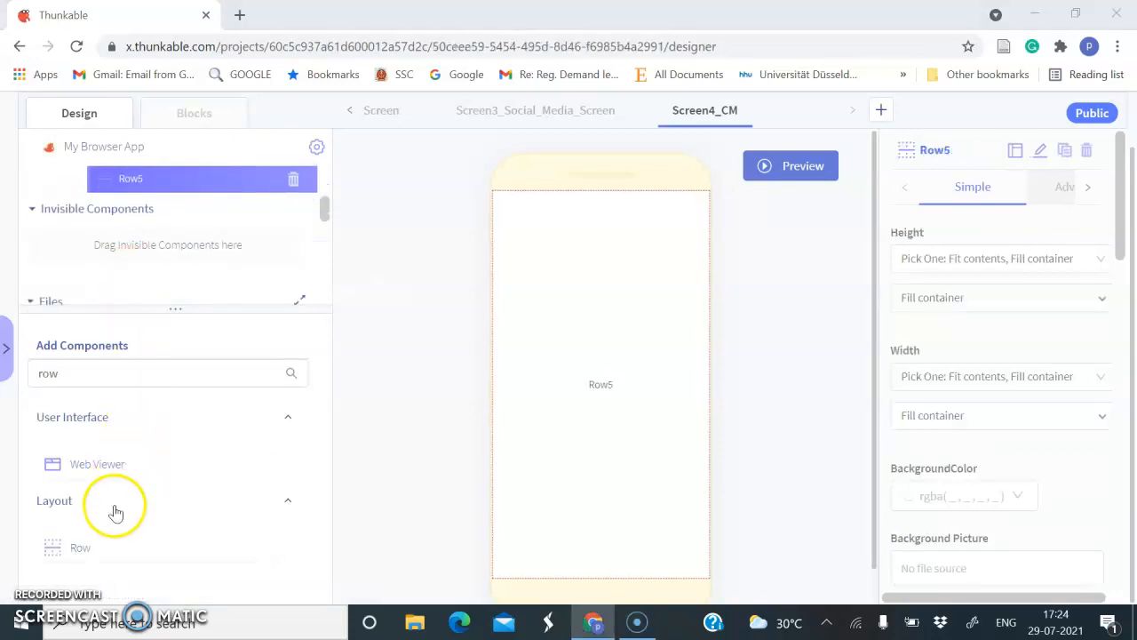
{"action": "left_click_drag", "start_coordinate": [142, 547], "coordinate": [198, 198]}
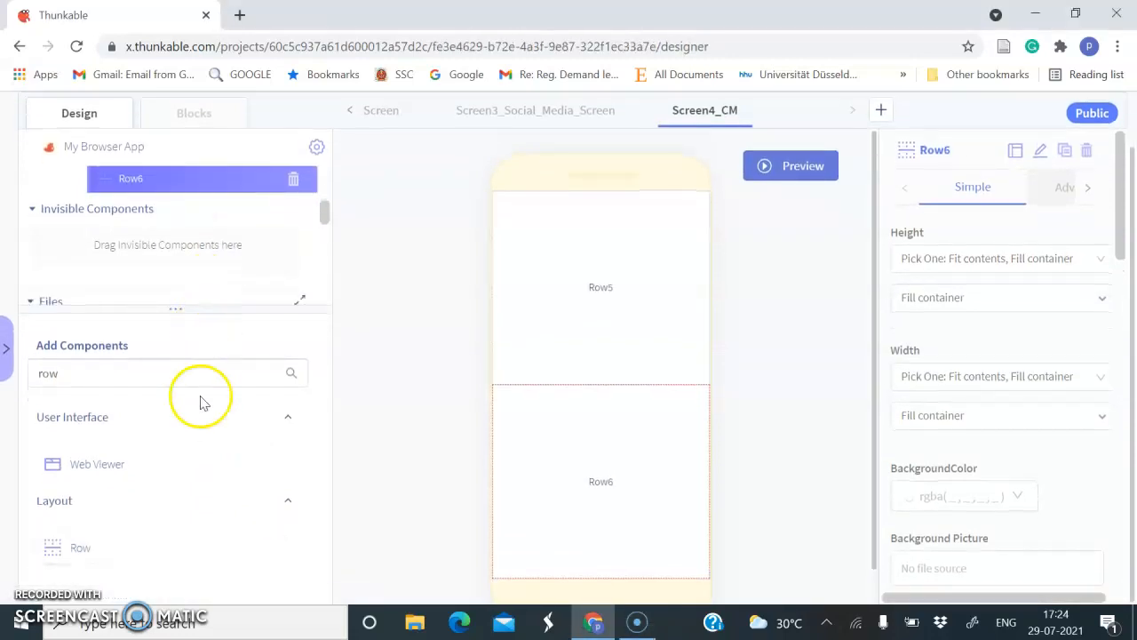
{"action": "left_click_drag", "start_coordinate": [175, 548], "coordinate": [188, 183]}
Set the horizontal alignment of the first row, Row5, to space-around.
{"action": "left_click", "coordinate": [624, 283]}
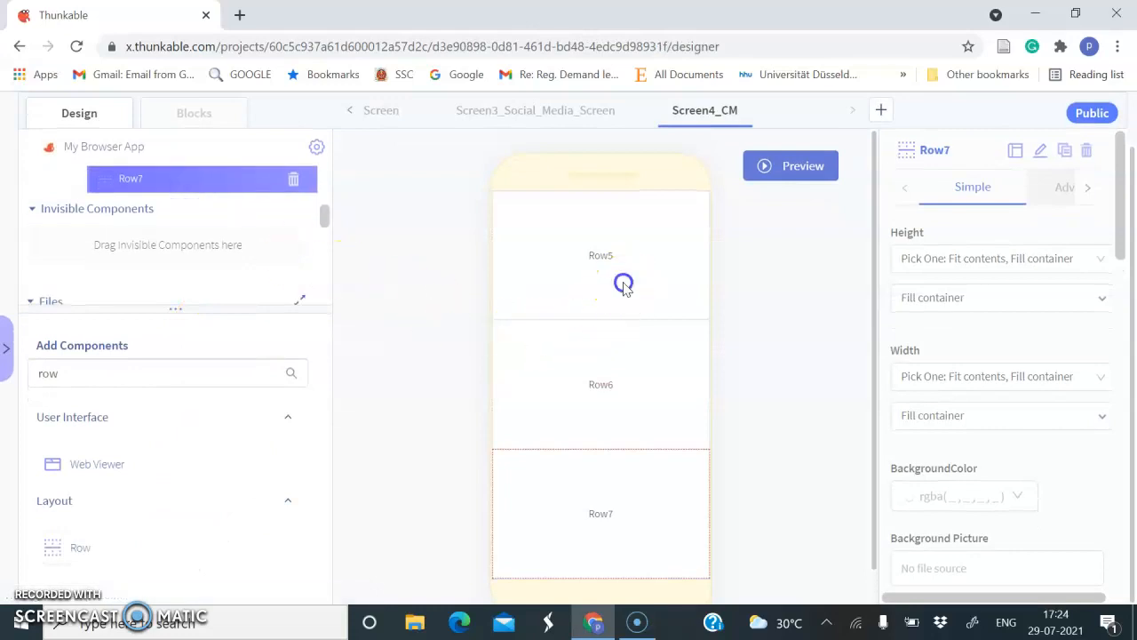
{"action": "left_click_drag", "start_coordinate": [1122, 225], "coordinate": [1109, 322]}
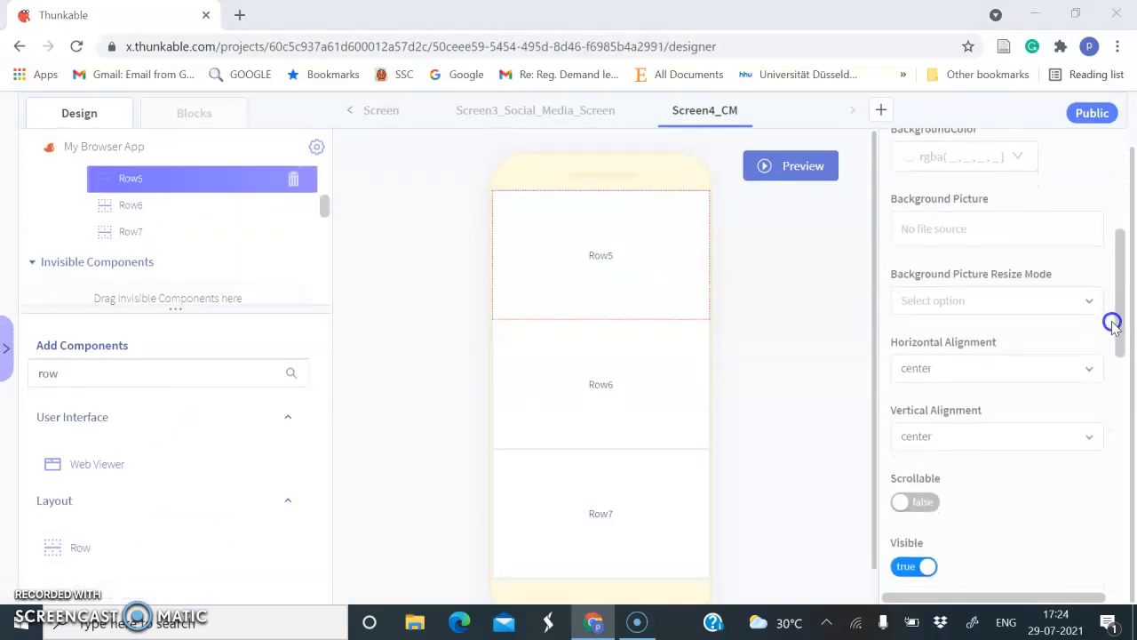
{"action": "left_click", "coordinate": [983, 375]}
{"action": "left_click", "coordinate": [943, 513]}
Set the horizontal alignment of the middle row, Row6, to space-around.
{"action": "left_click", "coordinate": [647, 397]}
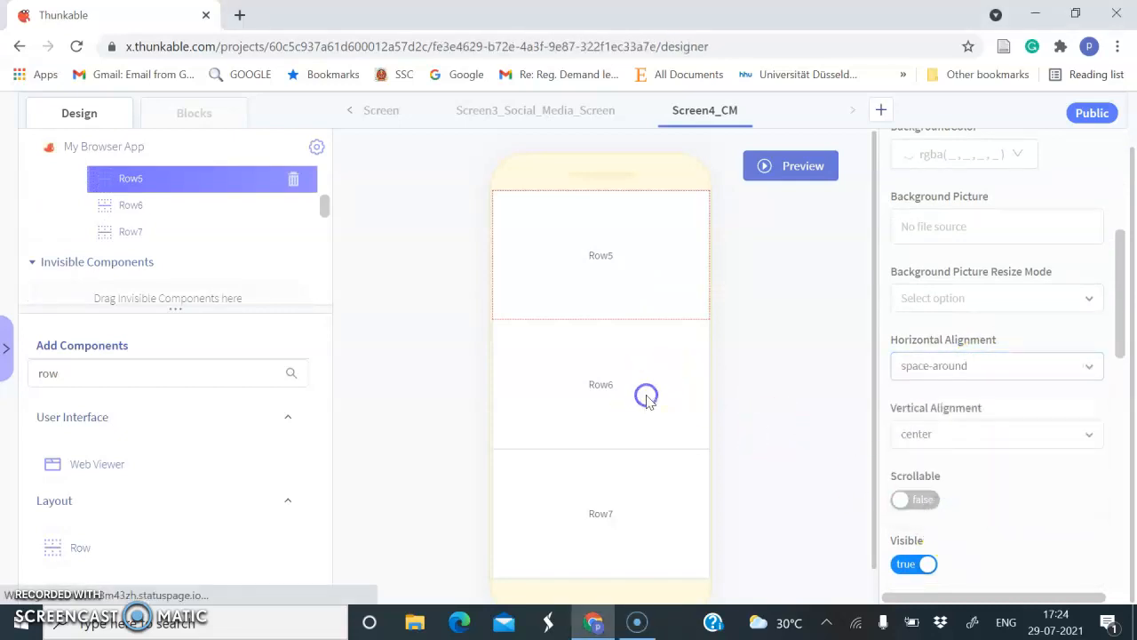
{"action": "left_click", "coordinate": [963, 371]}
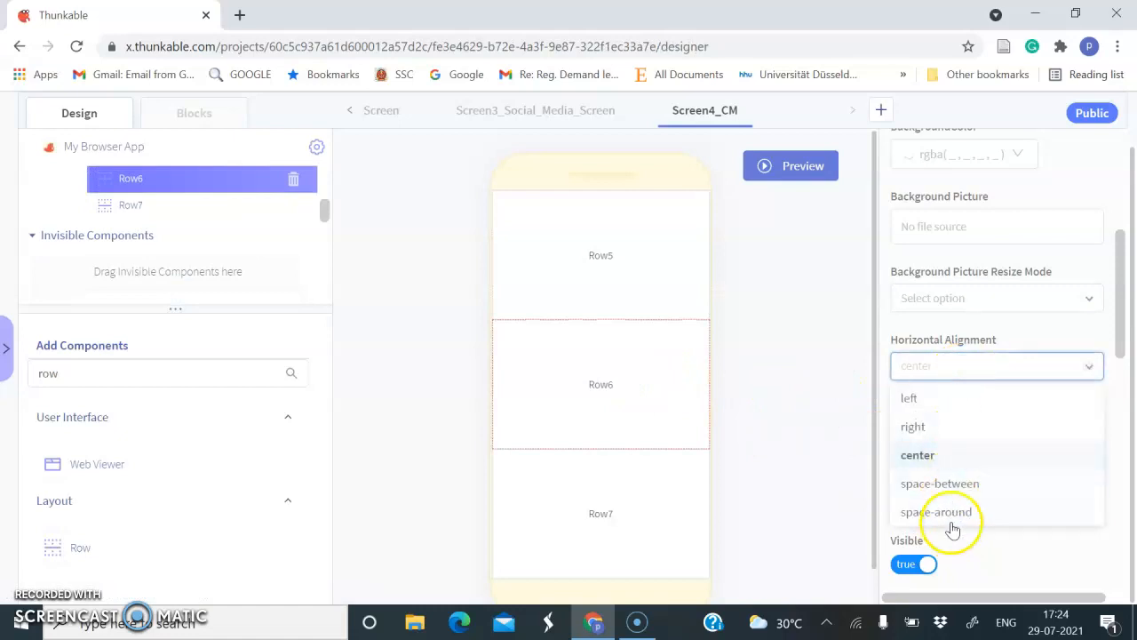
{"action": "left_click", "coordinate": [954, 514]}
{"action": "left_click", "coordinate": [962, 369]}
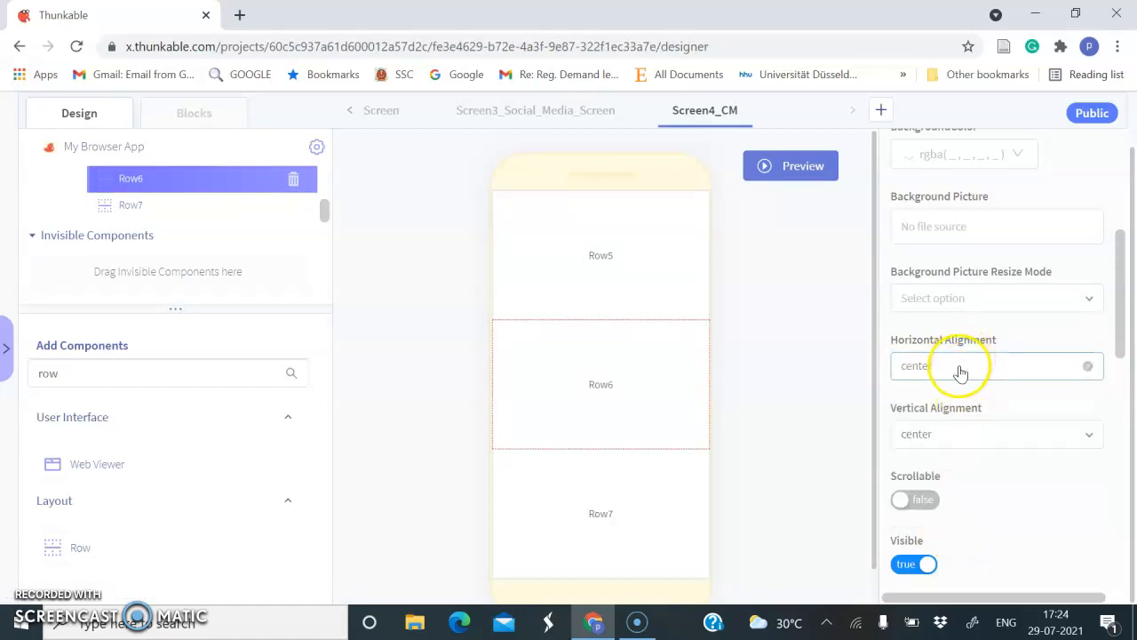
{"action": "left_click", "coordinate": [960, 372]}
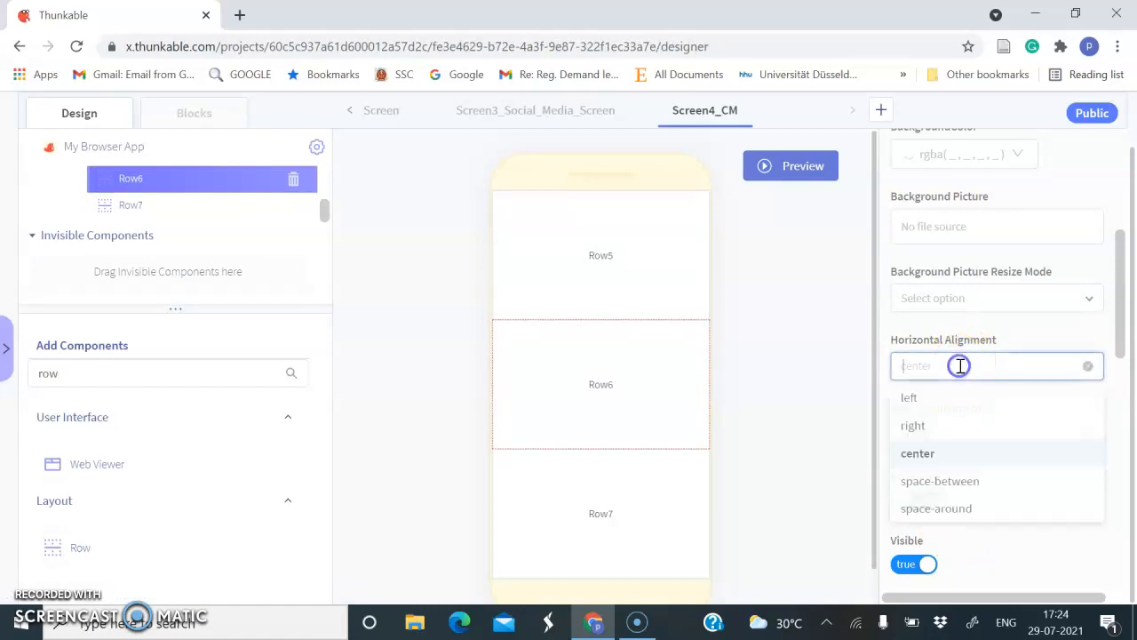
{"action": "left_click", "coordinate": [943, 511]}
Set the horizontal alignment of the last row, Row7, to space-around.
{"action": "left_click", "coordinate": [613, 515]}
{"action": "left_click", "coordinate": [947, 377]}
{"action": "left_click", "coordinate": [946, 377]}
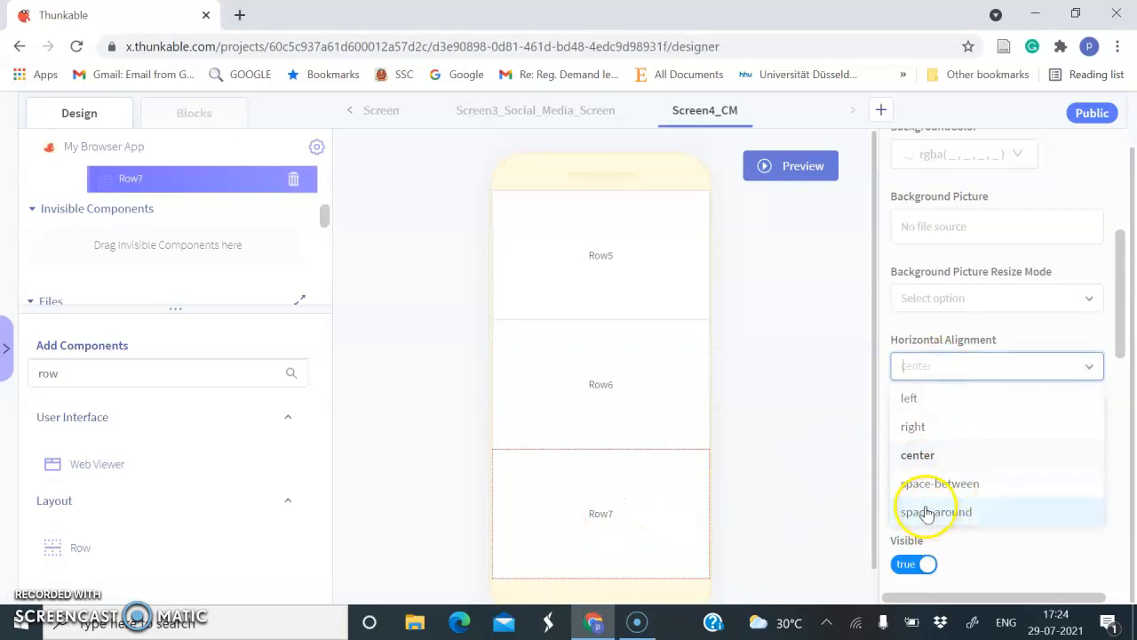
{"action": "left_click", "coordinate": [926, 512]}
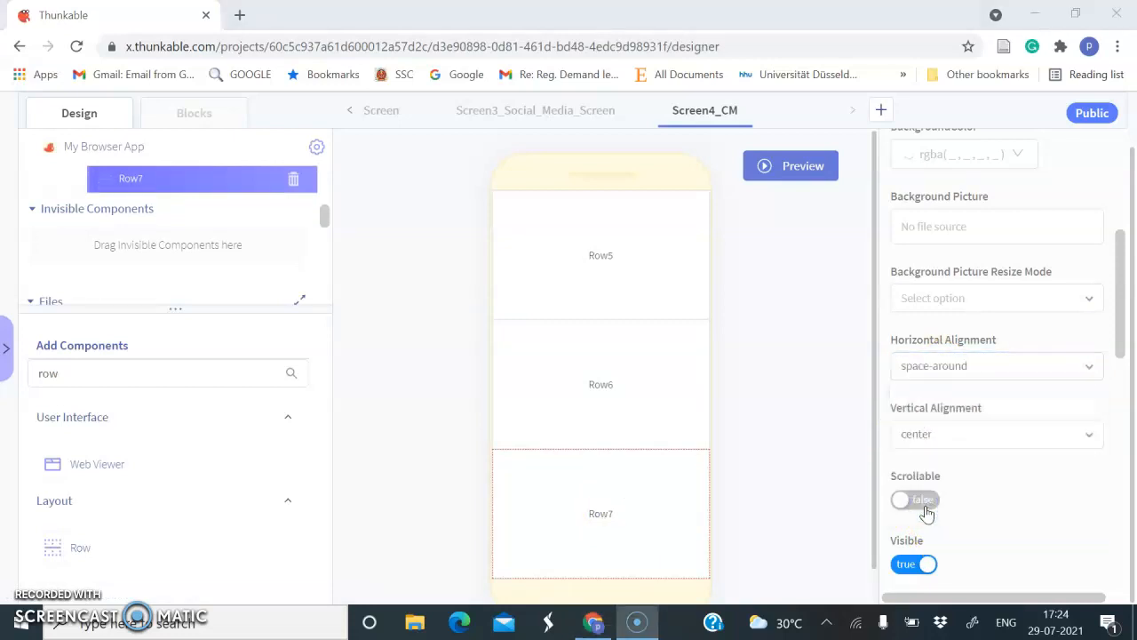
Clear the component search and place a Button followed by a Label in each of the first two rows, Row5 and Row6.
{"action": "left_click", "coordinate": [139, 379]}
{"action": "key", "text": "BackSpace"}
{"action": "key", "text": "BackSpace"}
{"action": "key", "text": "BackSpace"}
{"action": "left_click_drag", "start_coordinate": [105, 463], "coordinate": [145, 196]}
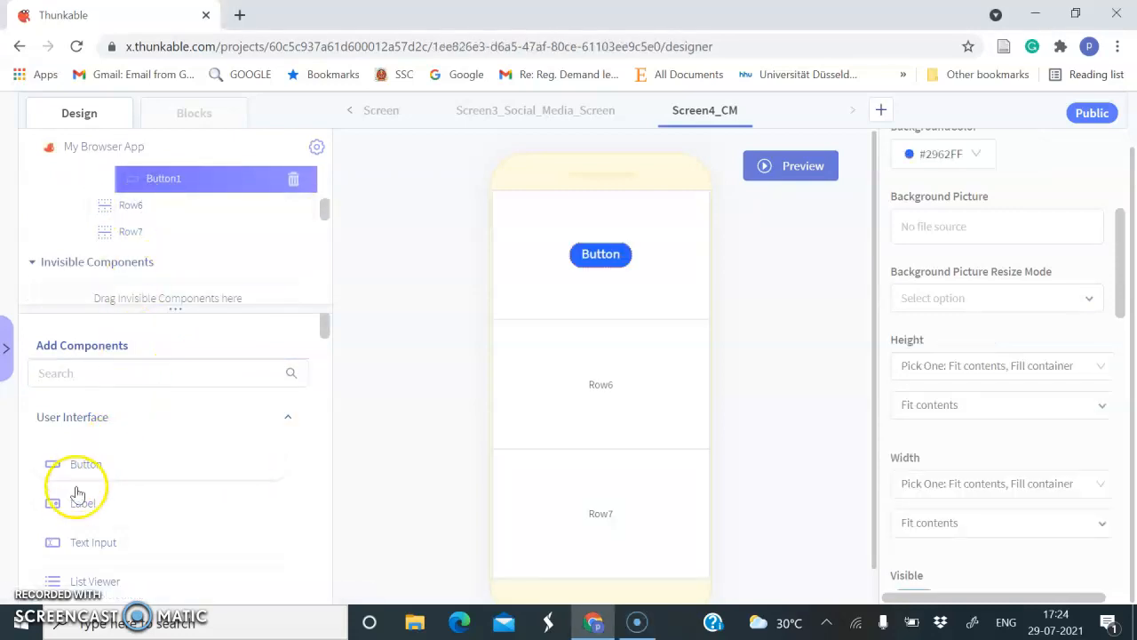
{"action": "left_click_drag", "start_coordinate": [75, 498], "coordinate": [198, 245]}
{"action": "left_click_drag", "start_coordinate": [112, 459], "coordinate": [135, 206]}
{"action": "left_click_drag", "start_coordinate": [85, 498], "coordinate": [203, 190]}
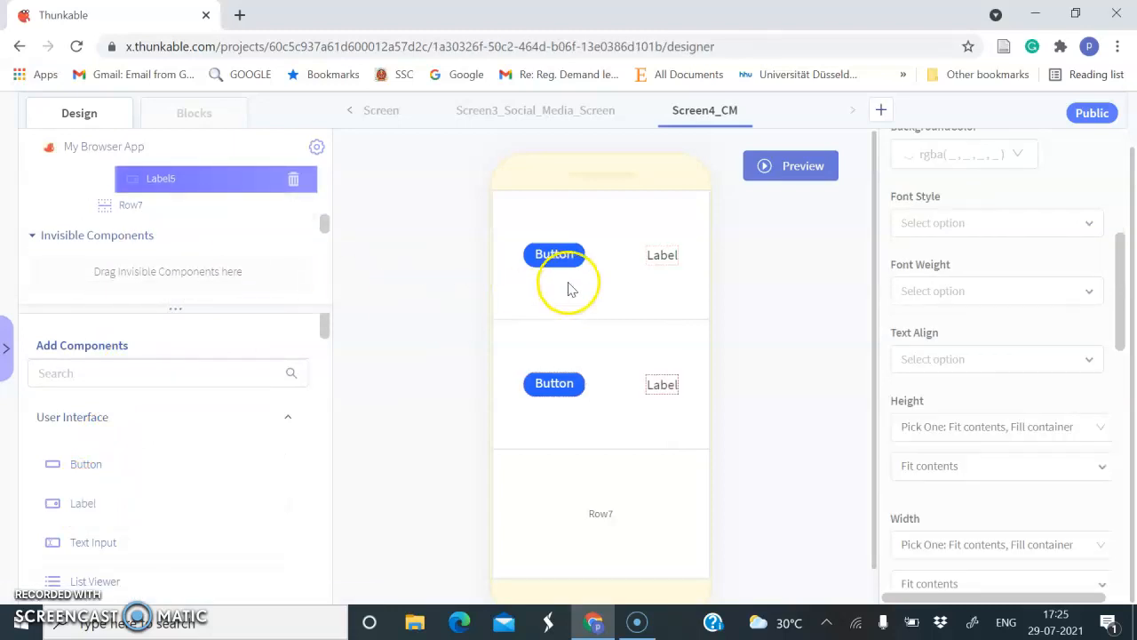
Place a Button followed by a Label in the third row, Row7.
{"action": "left_click_drag", "start_coordinate": [75, 463], "coordinate": [143, 208]}
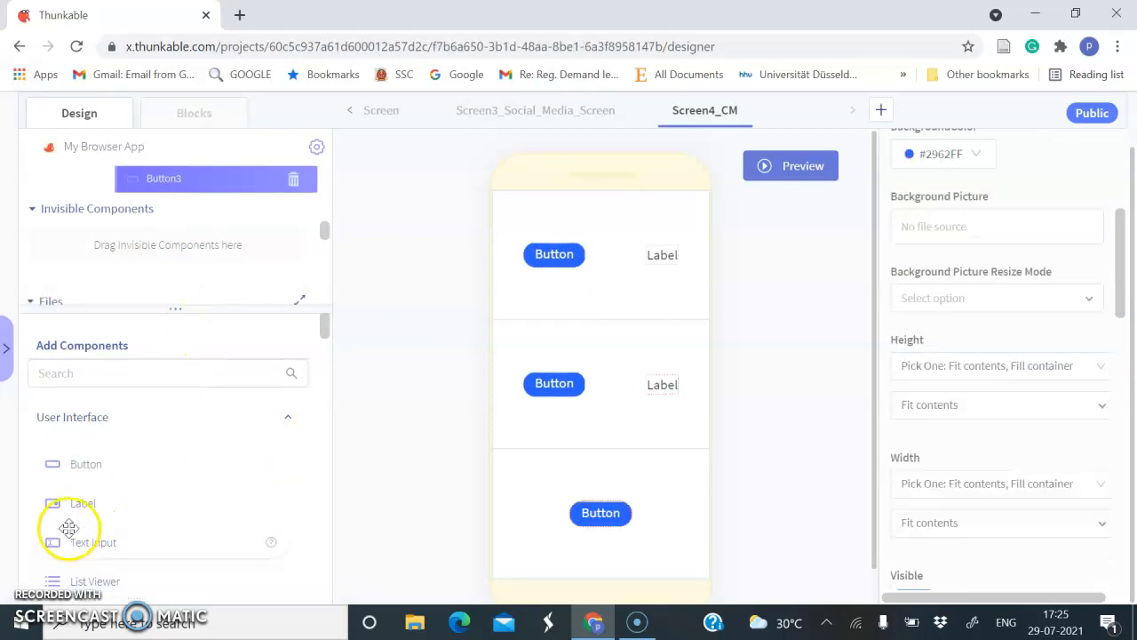
{"action": "left_click_drag", "start_coordinate": [79, 501], "coordinate": [206, 186]}
Clear the text of the button in the first row and rename that button Button1CN.
{"action": "left_click", "coordinate": [507, 255]}
{"action": "left_click", "coordinate": [540, 259]}
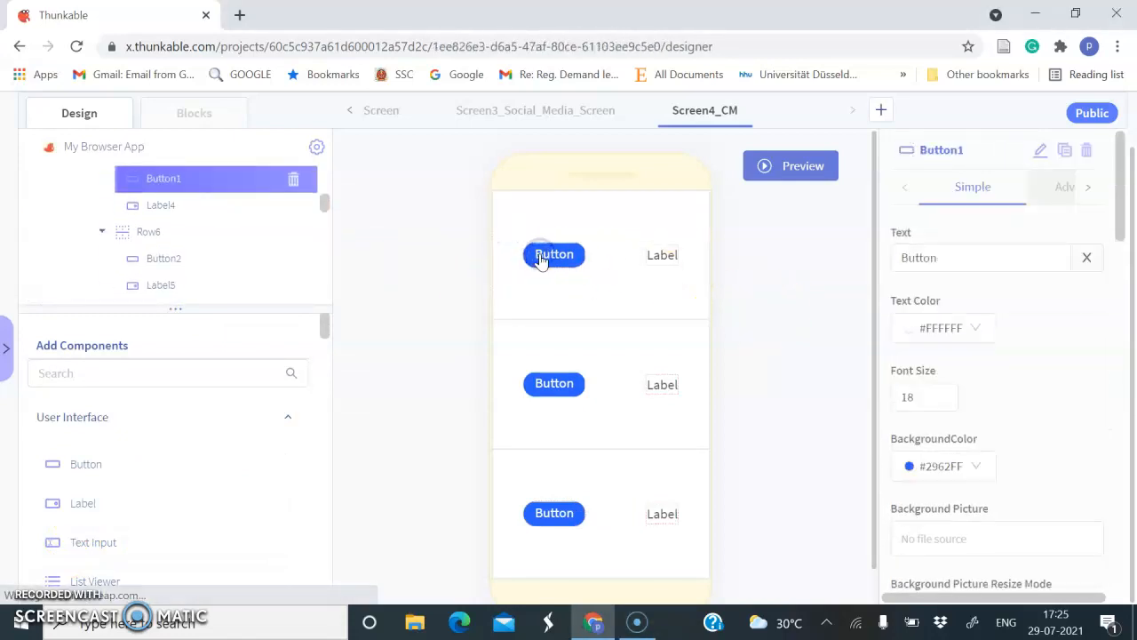
{"action": "left_click", "coordinate": [972, 265]}
{"action": "key", "text": "BackSpace"}
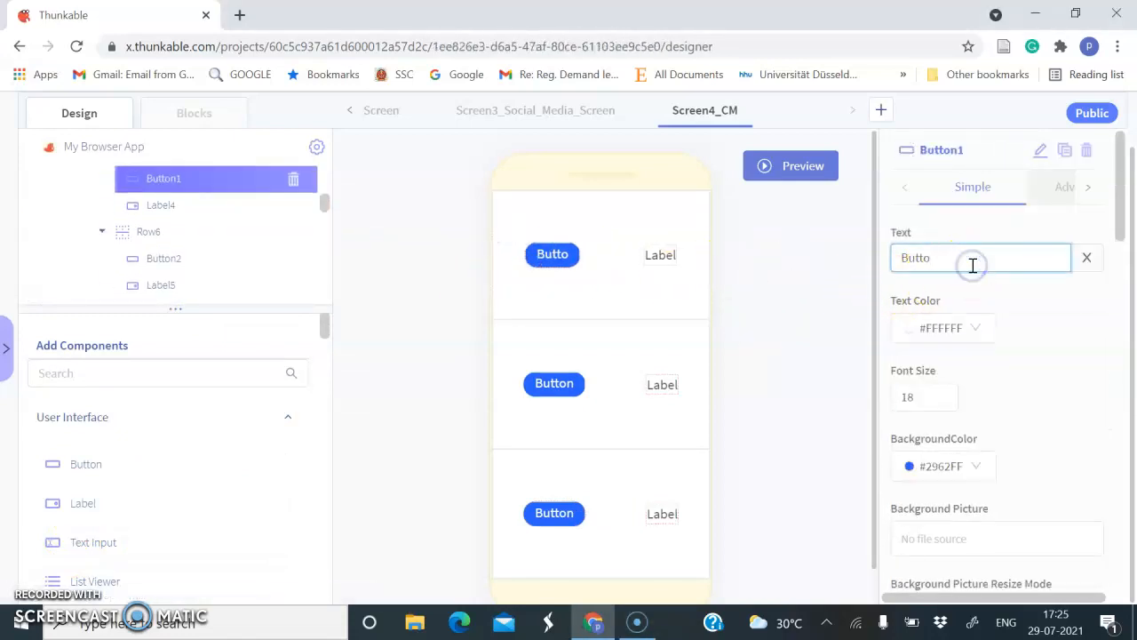
{"action": "key", "text": "BackSpace"}
{"action": "key", "text": "BackSpace"}
{"action": "key", "text": "BackSpace"}
{"action": "key", "text": "BackSpace"}
{"action": "key", "text": "BackSpace"}
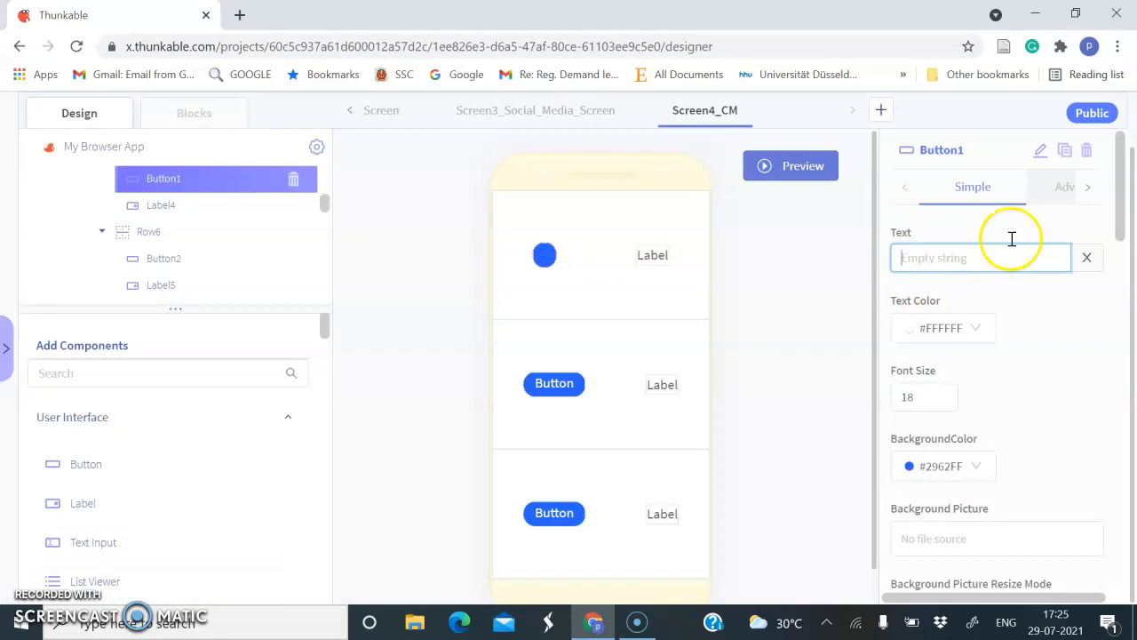
{"action": "left_click", "coordinate": [1040, 147]}
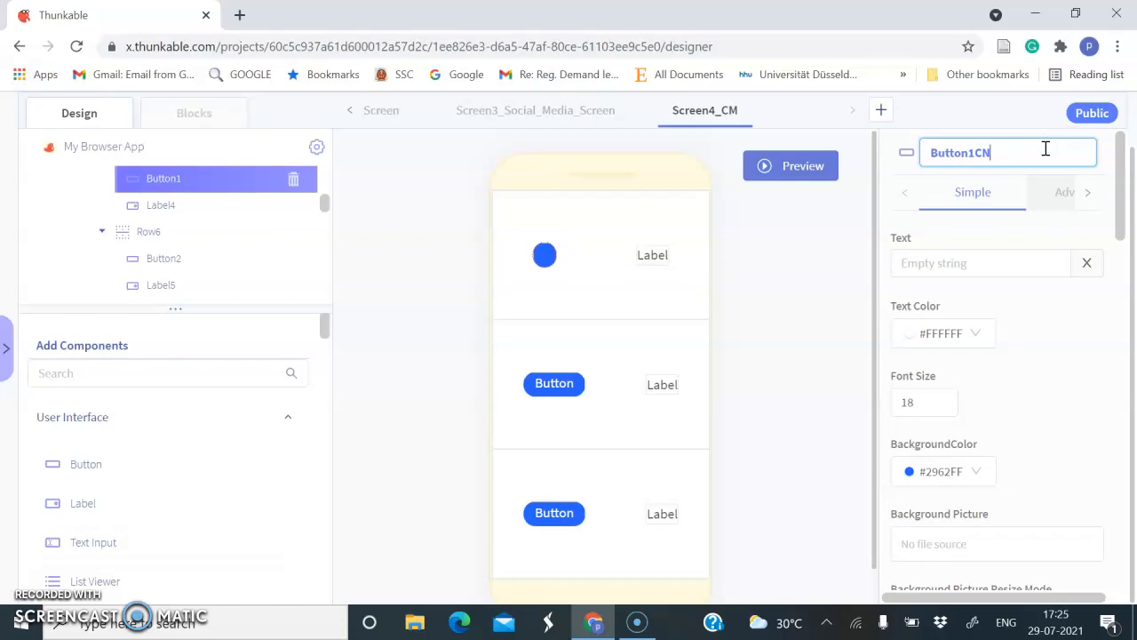
{"action": "key", "text": "Return"}
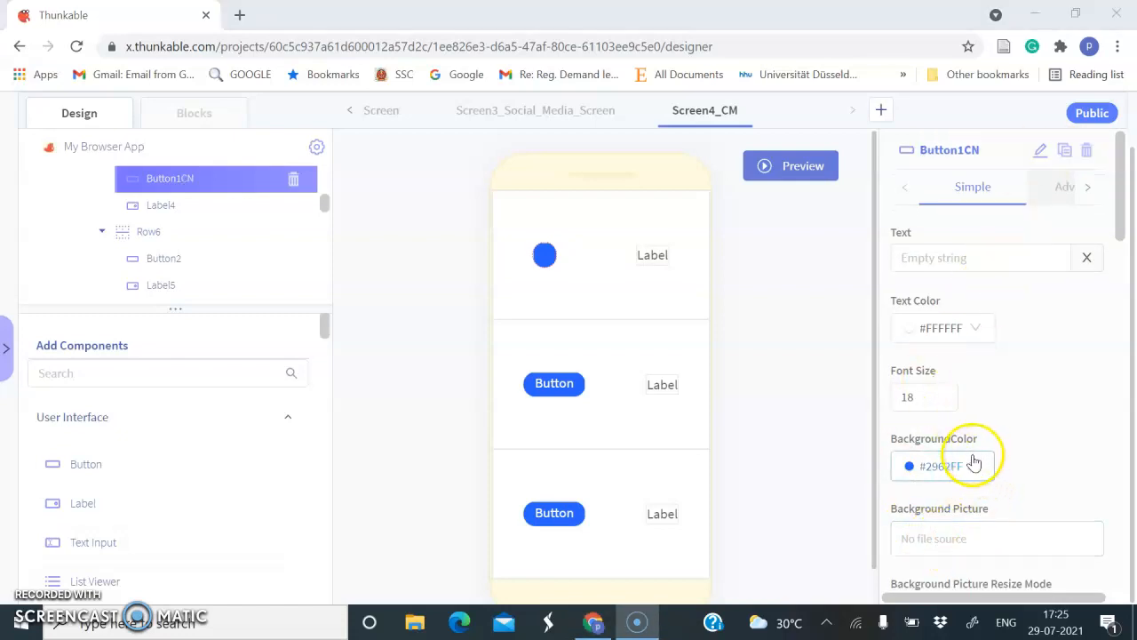
Remove the blue background colour from Button1CN and set its background picture to CN.jpg.
{"action": "left_click", "coordinate": [975, 468]}
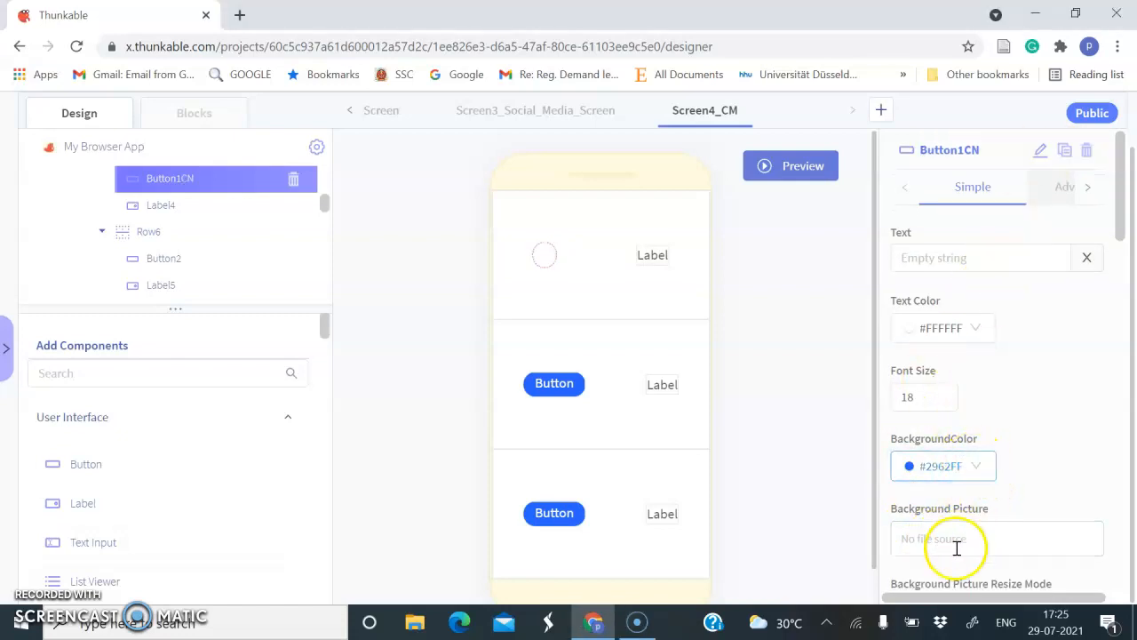
{"action": "left_click", "coordinate": [930, 537]}
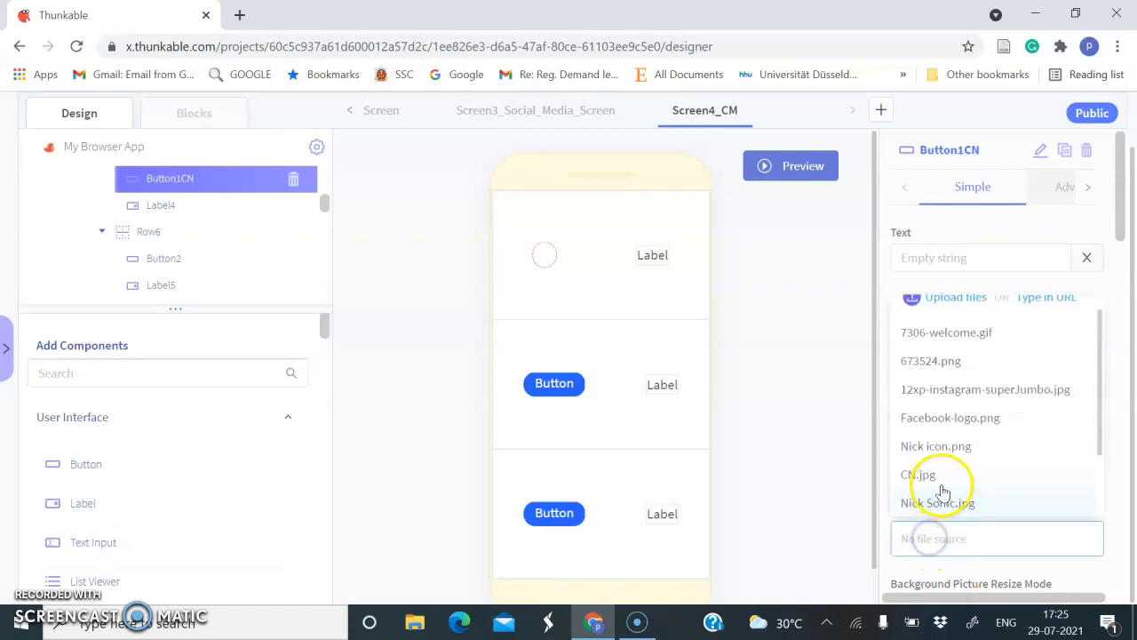
{"action": "left_click", "coordinate": [934, 482]}
{"action": "left_click", "coordinate": [940, 483]}
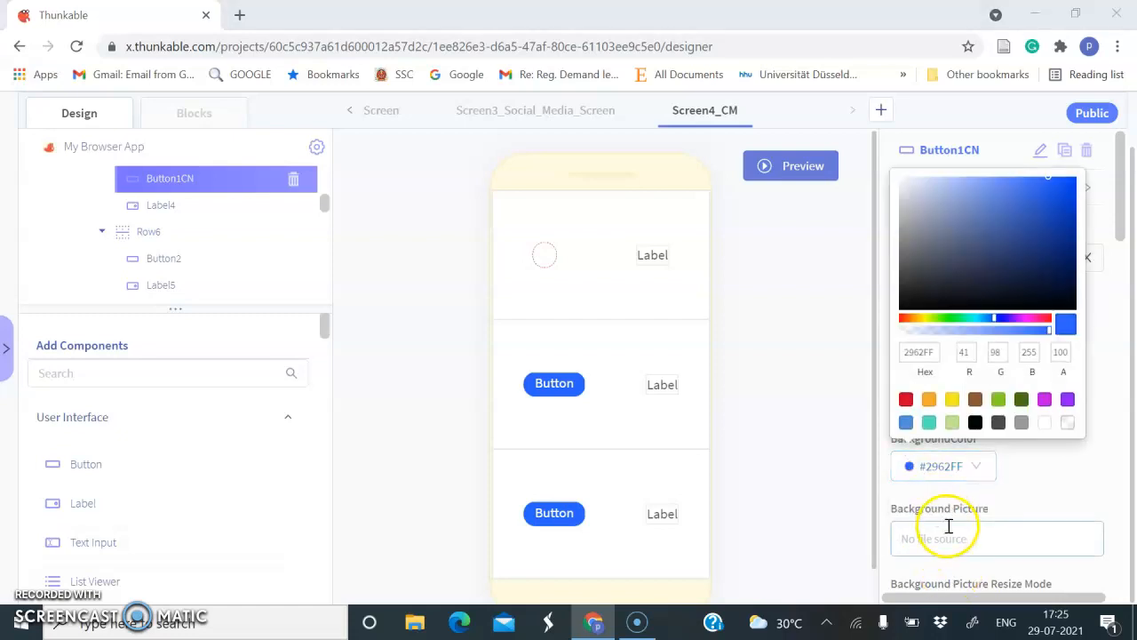
{"action": "left_click", "coordinate": [944, 533]}
{"action": "left_click", "coordinate": [929, 473]}
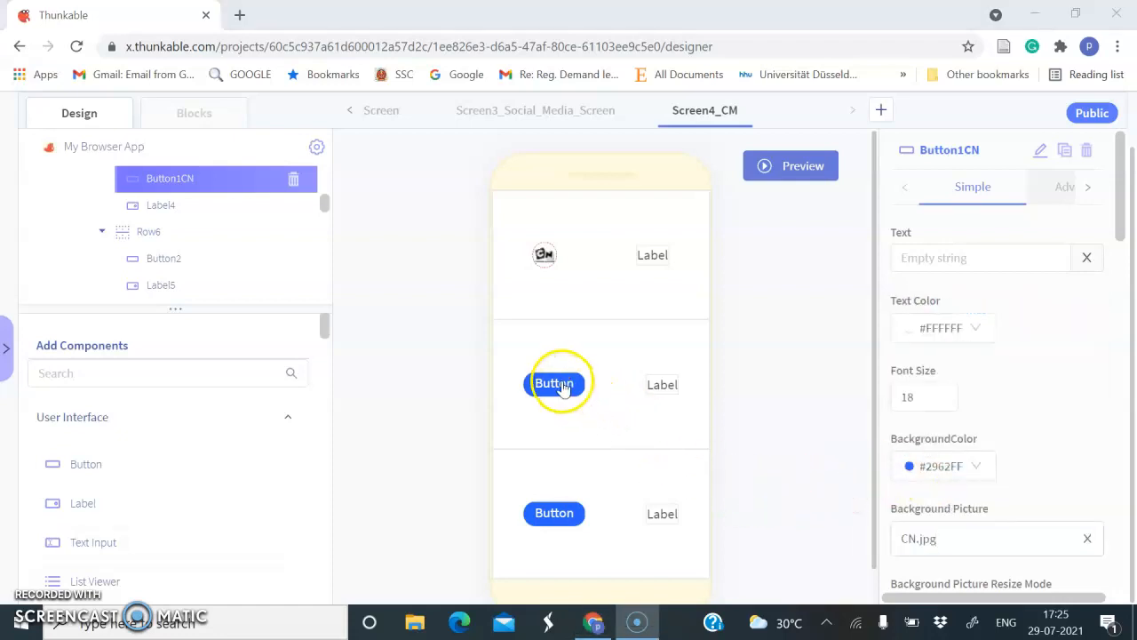
Replace the text of the label in the first row with "Cartoon network".
{"action": "left_click", "coordinate": [659, 258]}
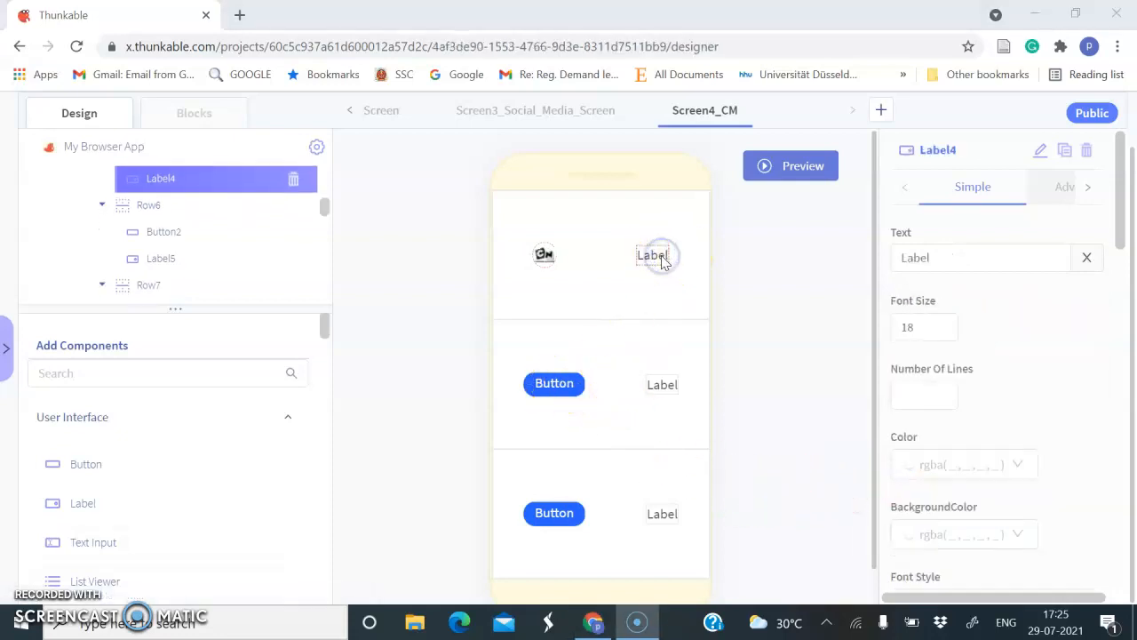
{"action": "left_click", "coordinate": [973, 251]}
{"action": "double_click", "coordinate": [973, 251]}
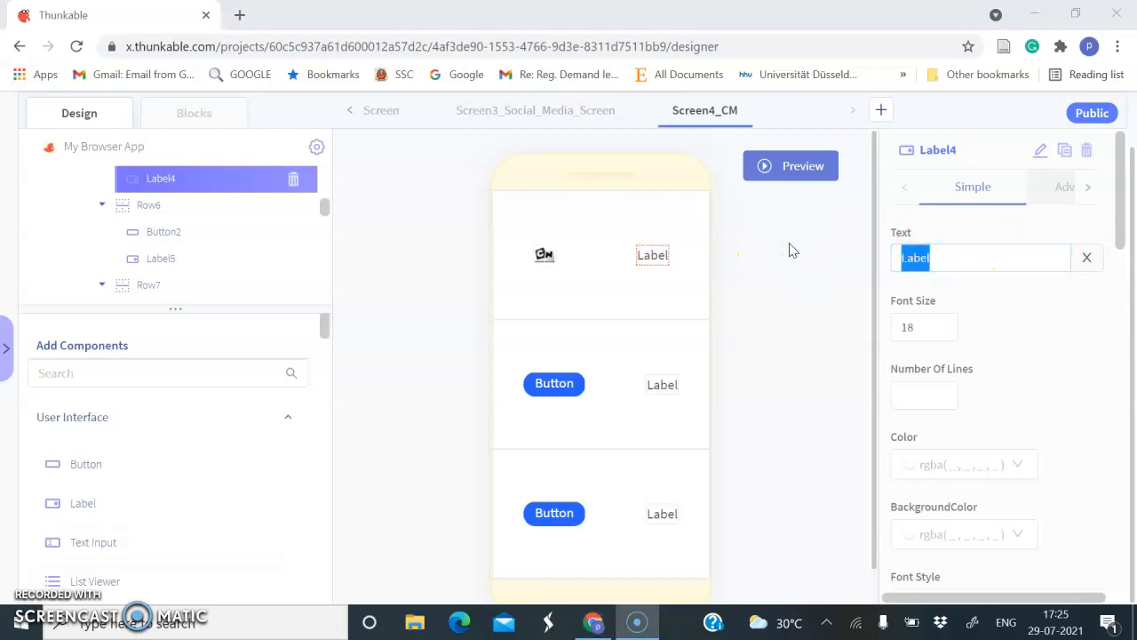
{"action": "left_click", "coordinate": [964, 260]}
{"action": "key", "text": "BackSpace"}
{"action": "key", "text": "BackSpace"}
{"action": "key", "text": "BackSpace"}
{"action": "key", "text": "BackSpace"}
{"action": "key", "text": "BackSpace"}
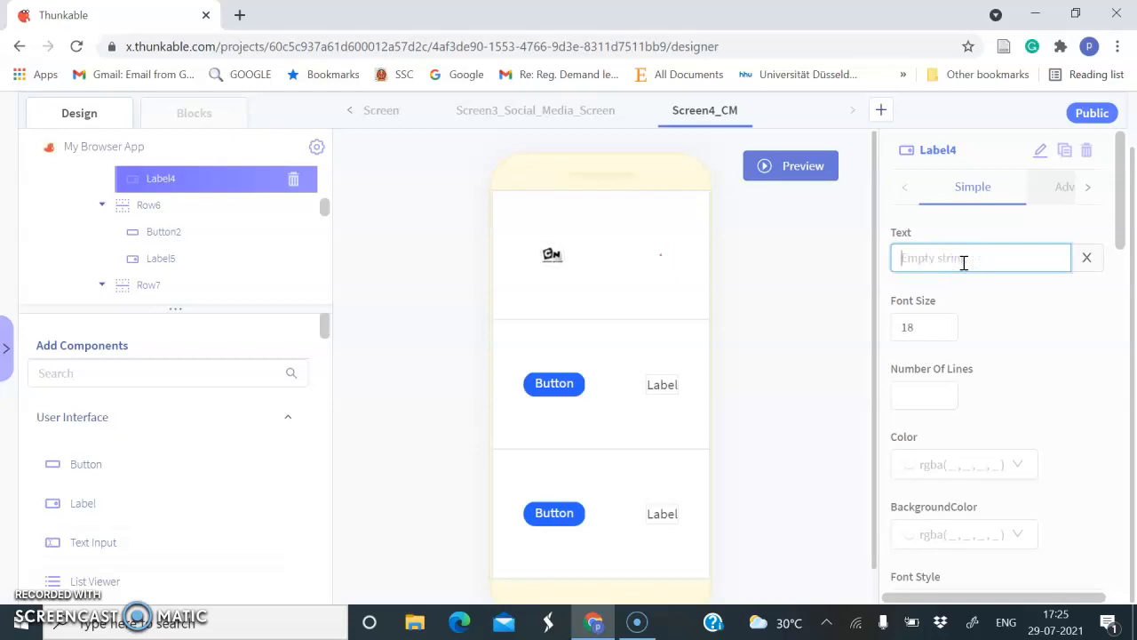
{"action": "type", "text": "Ca"}
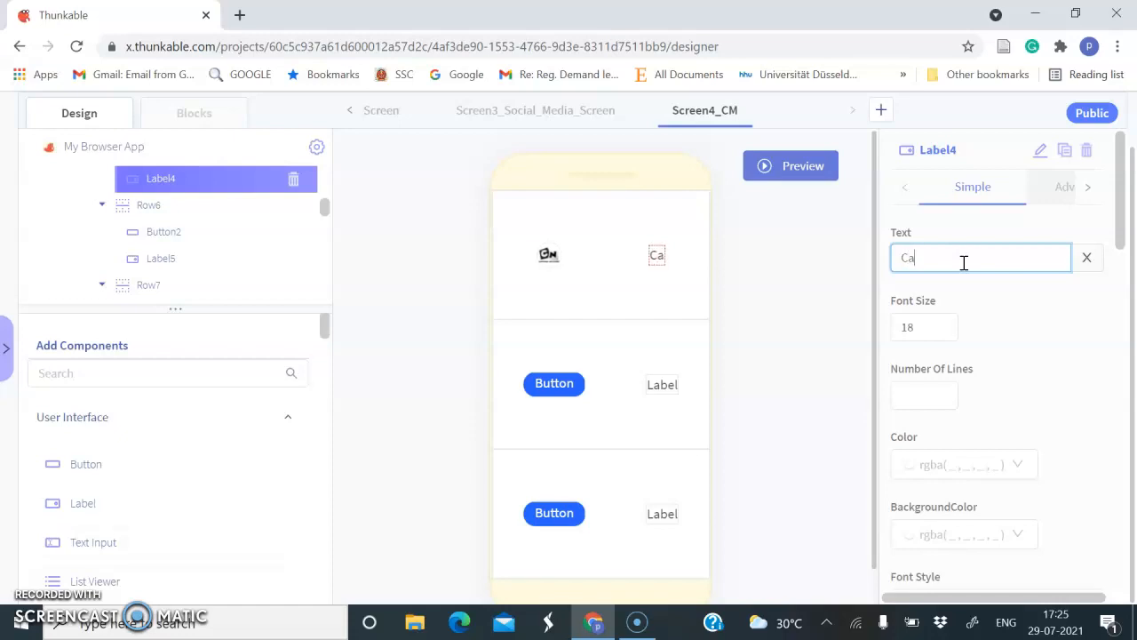
{"action": "type", "text": "rtoon net"}
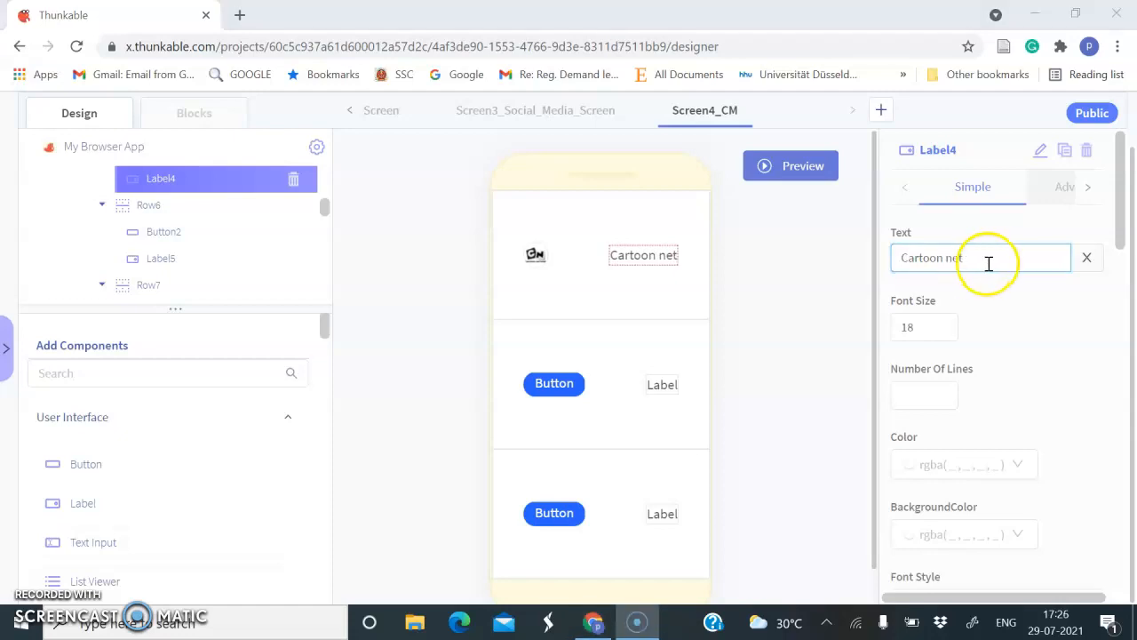
{"action": "left_click", "coordinate": [986, 261]}
{"action": "type", "text": "w"}
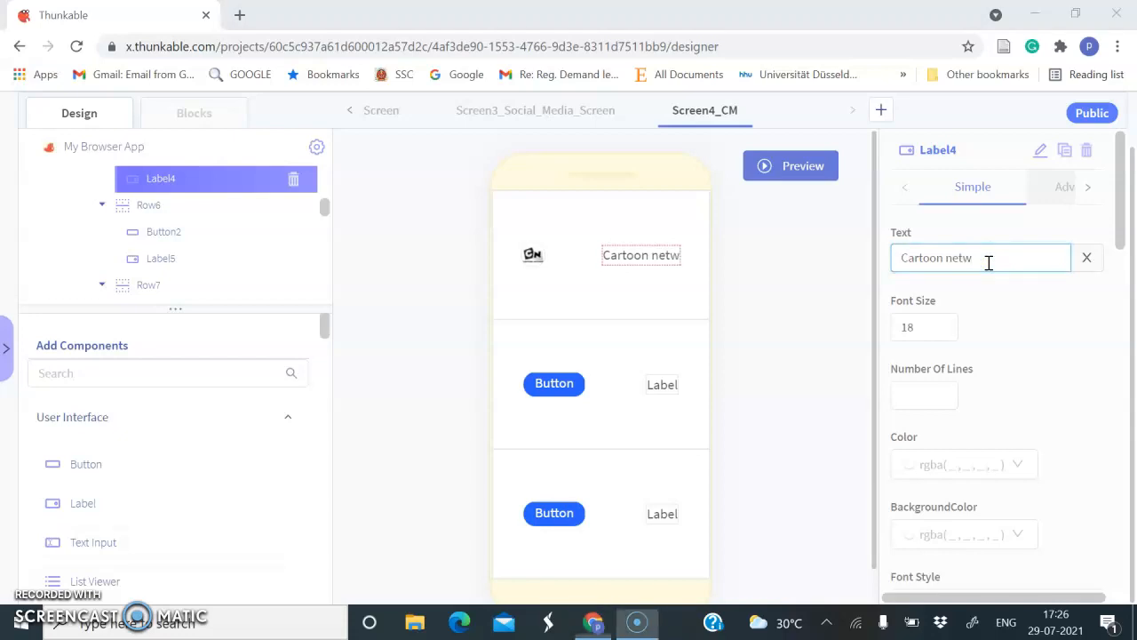
{"action": "left_click", "coordinate": [988, 262]}
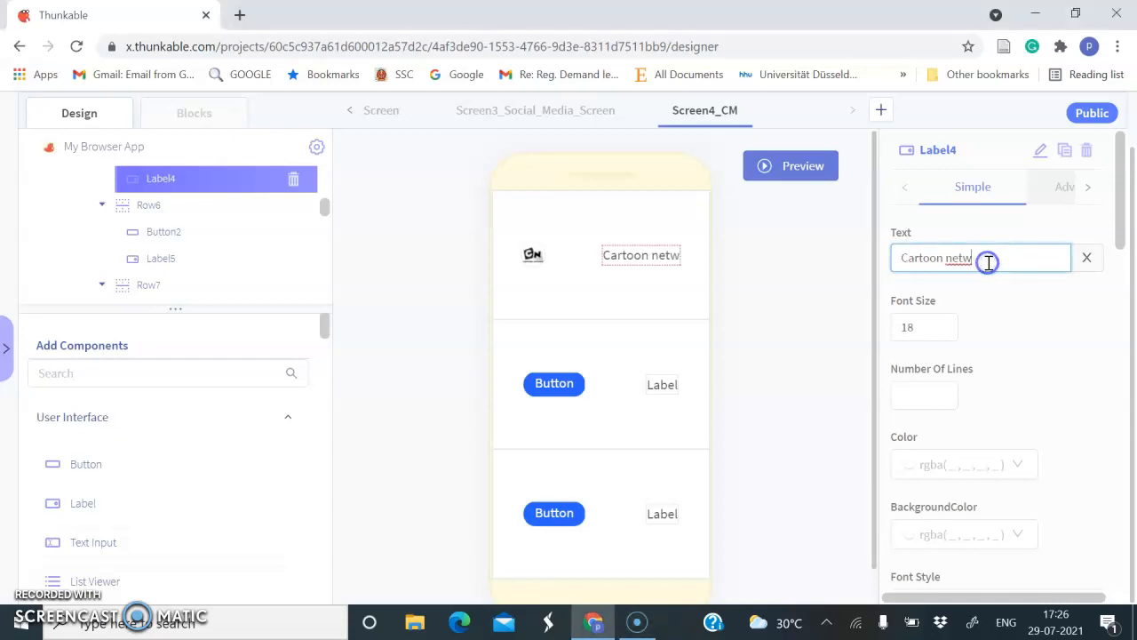
{"action": "type", "text": "ork"}
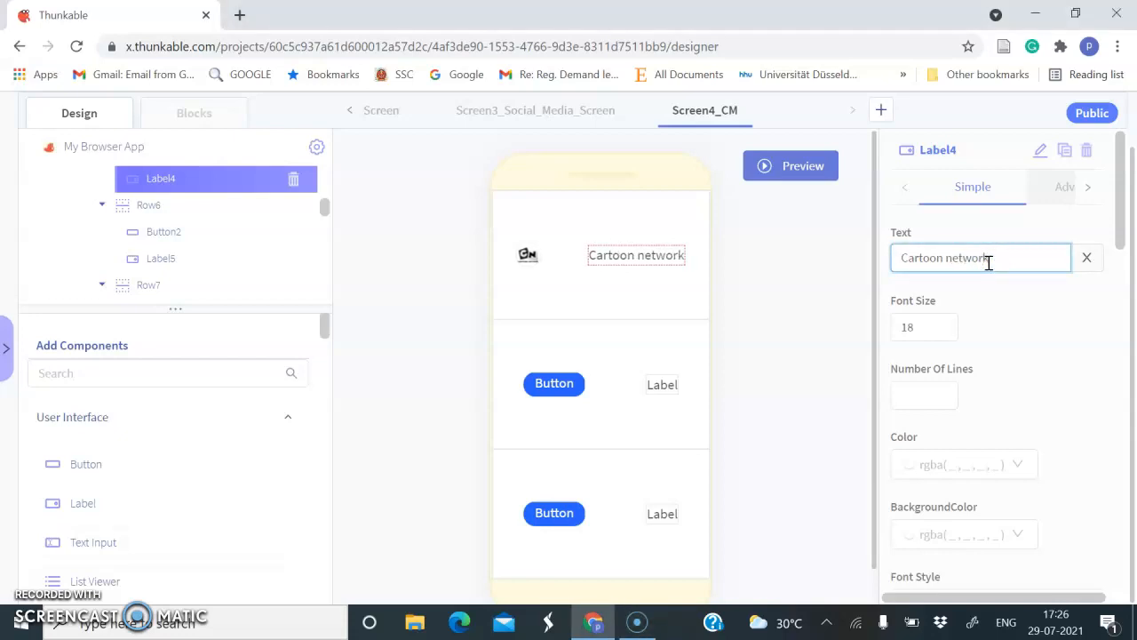
Clear the text of the button in the second row and rename that button Button2NICK.
{"action": "left_click", "coordinate": [564, 398]}
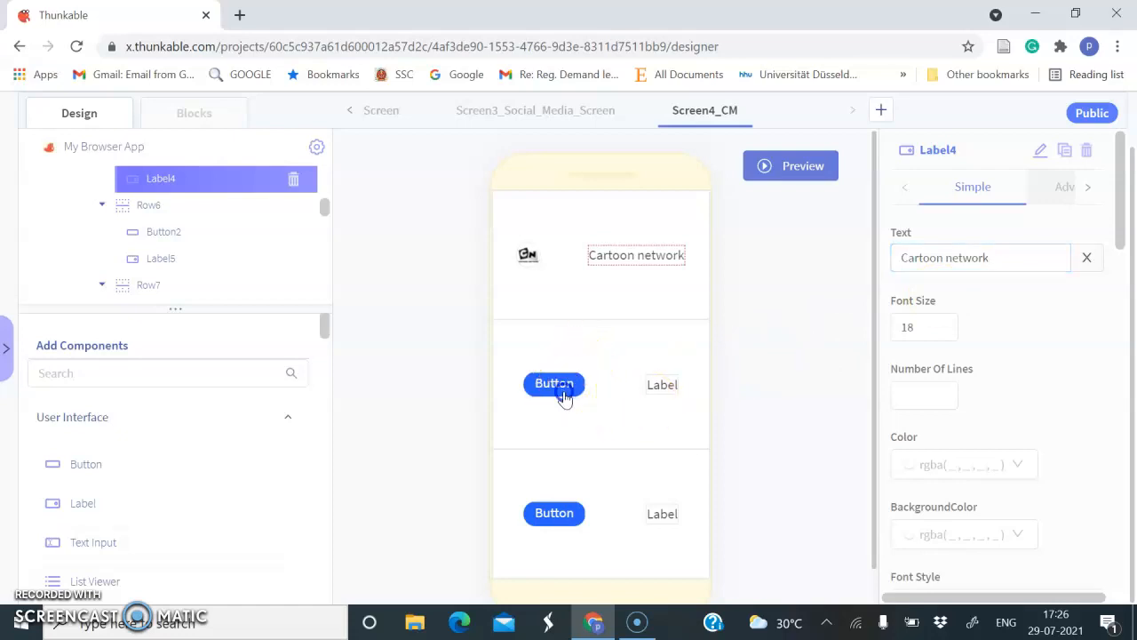
{"action": "left_click_drag", "start_coordinate": [974, 255], "coordinate": [815, 258]}
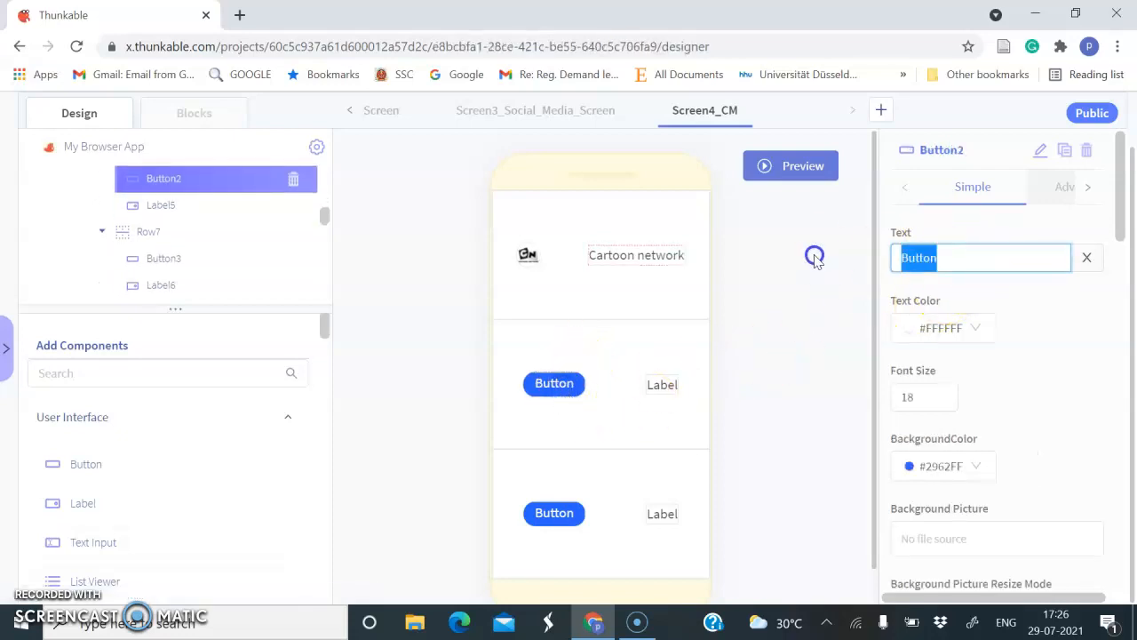
{"action": "key", "text": "BackSpace"}
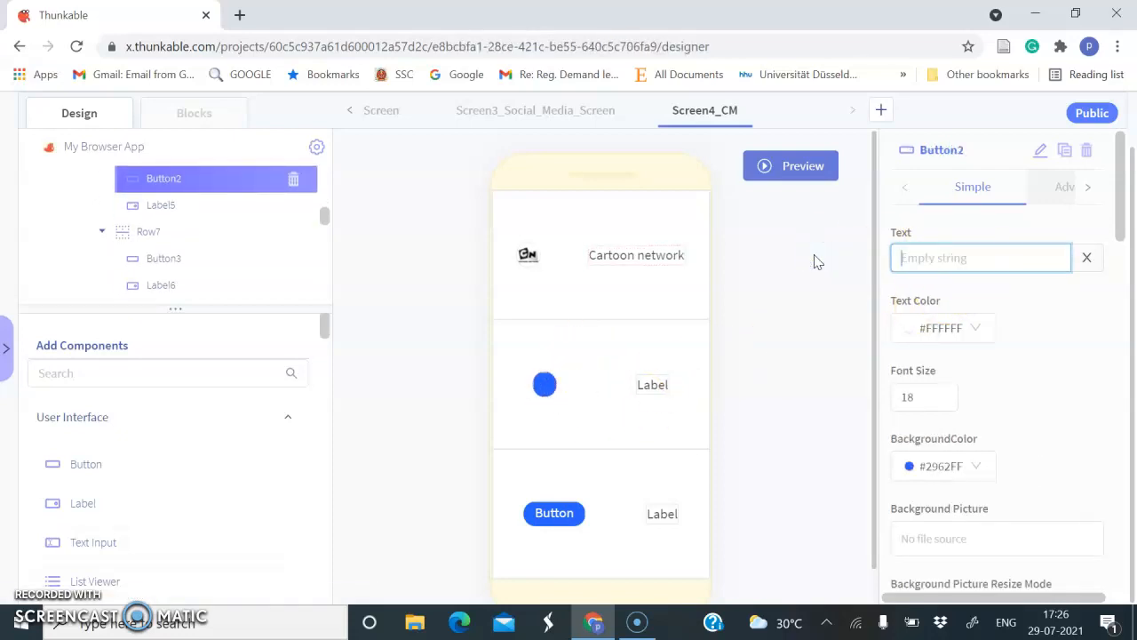
{"action": "left_click", "coordinate": [1043, 149]}
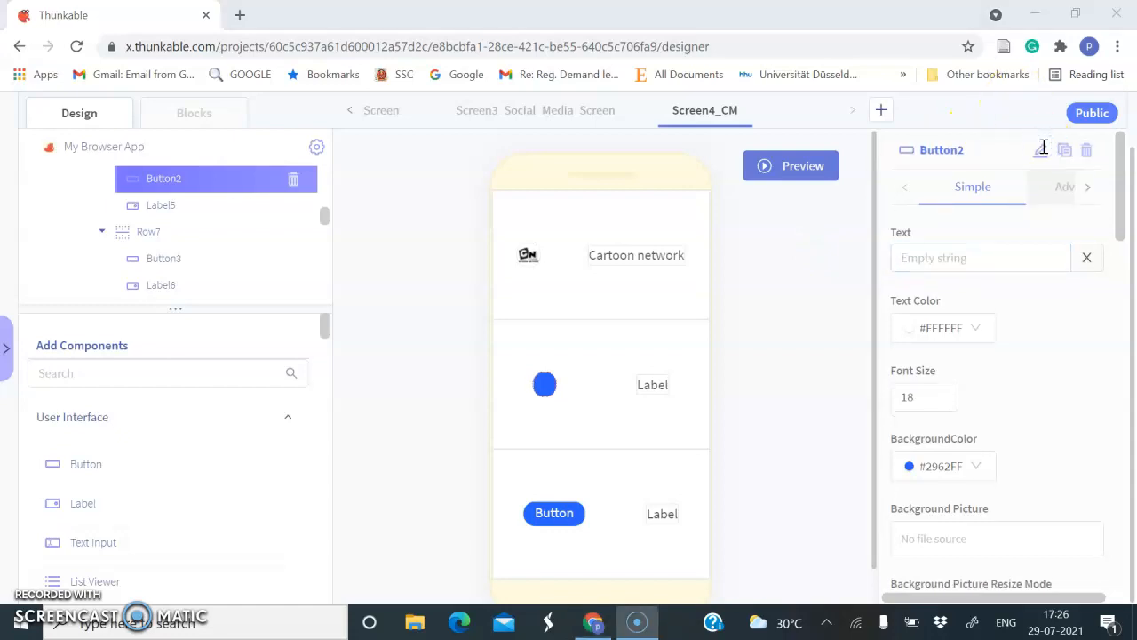
{"action": "left_click", "coordinate": [1041, 149]}
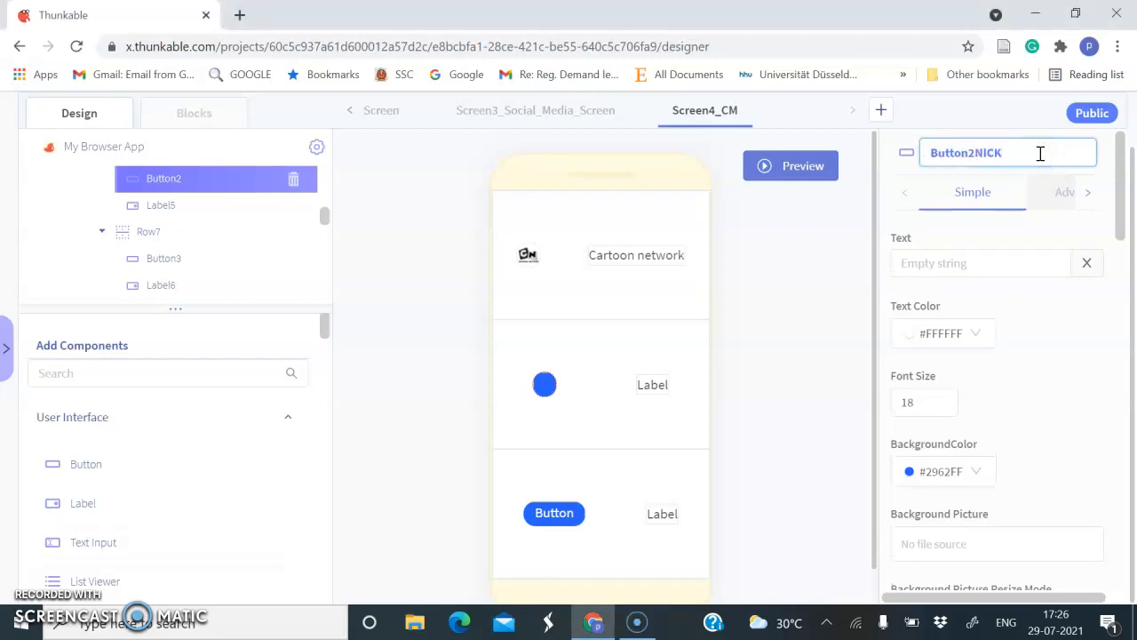
Remove the blue background colour from Button2NICK and set its background picture to Nick icon.png.
{"action": "left_click", "coordinate": [981, 474]}
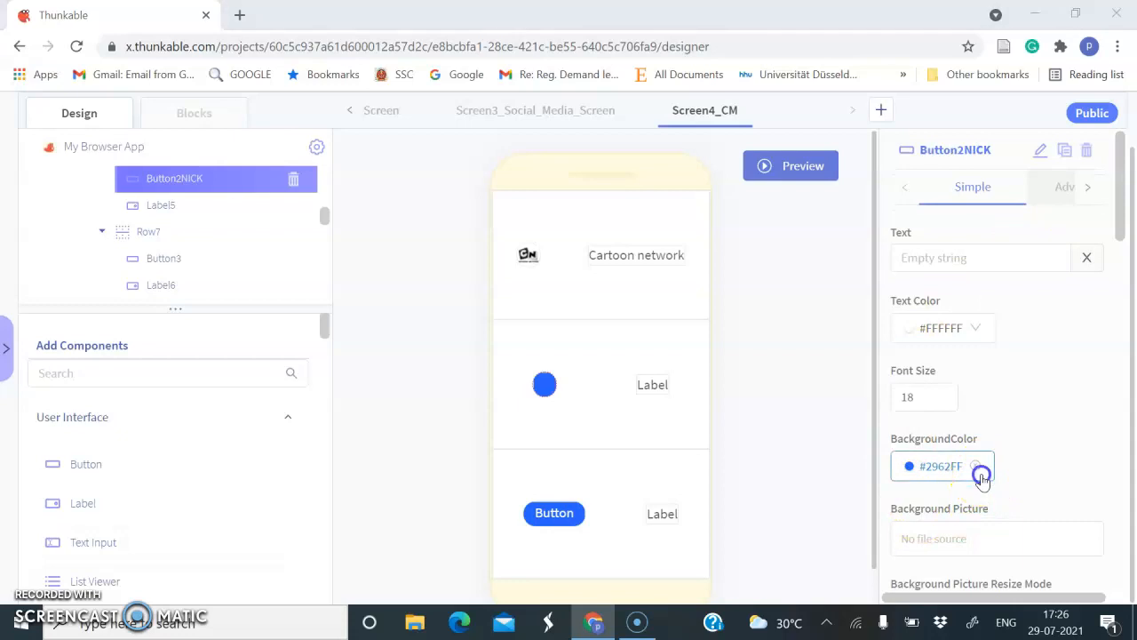
{"action": "left_click", "coordinate": [976, 466]}
{"action": "left_click", "coordinate": [965, 540]}
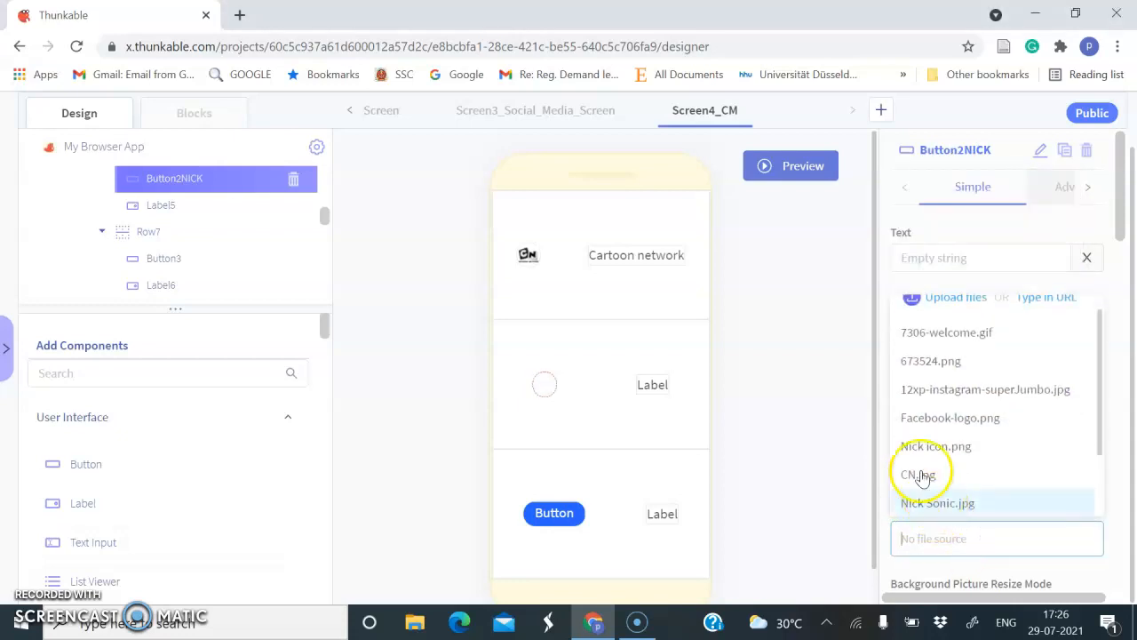
{"action": "left_click", "coordinate": [915, 453]}
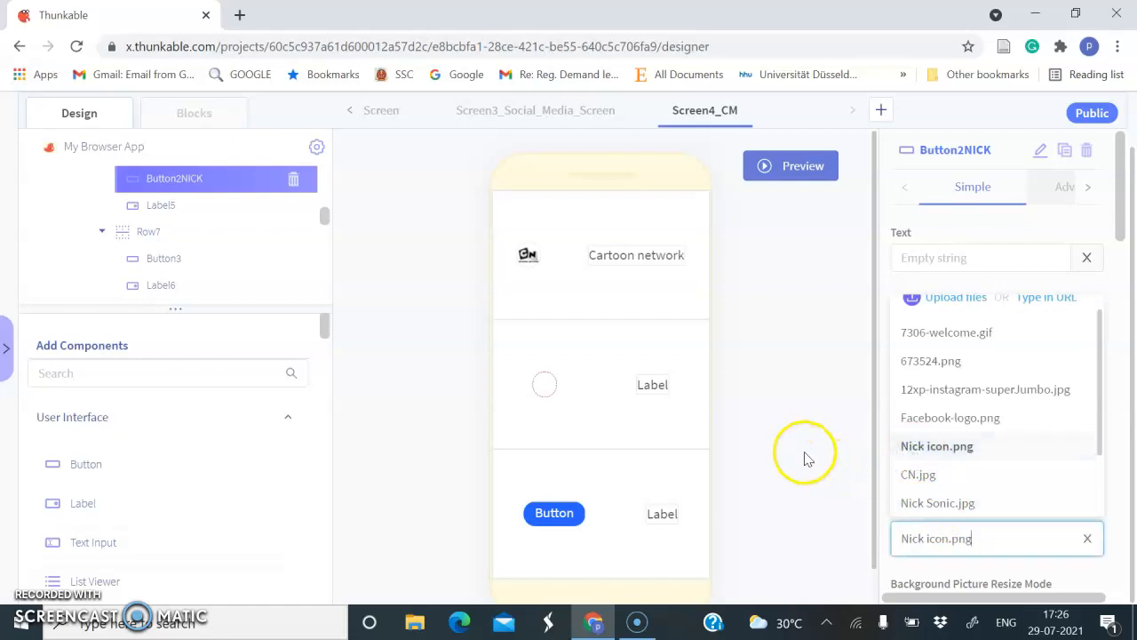
{"action": "key", "text": "alt+p"}
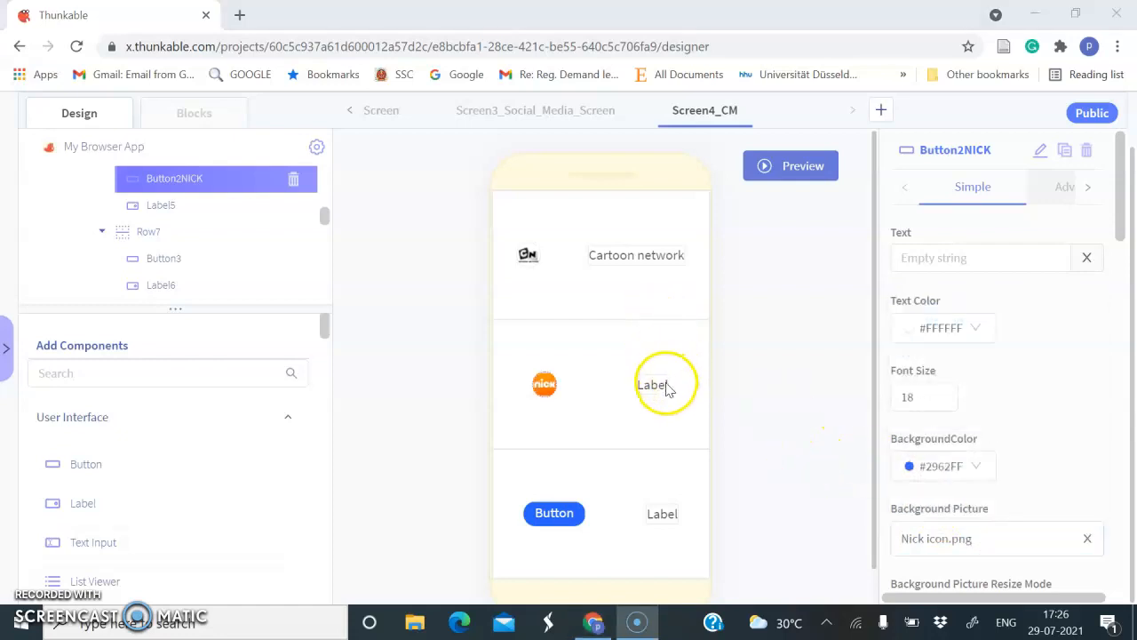
Replace the text of the label in the second row with "NICK".
{"action": "left_click", "coordinate": [667, 387]}
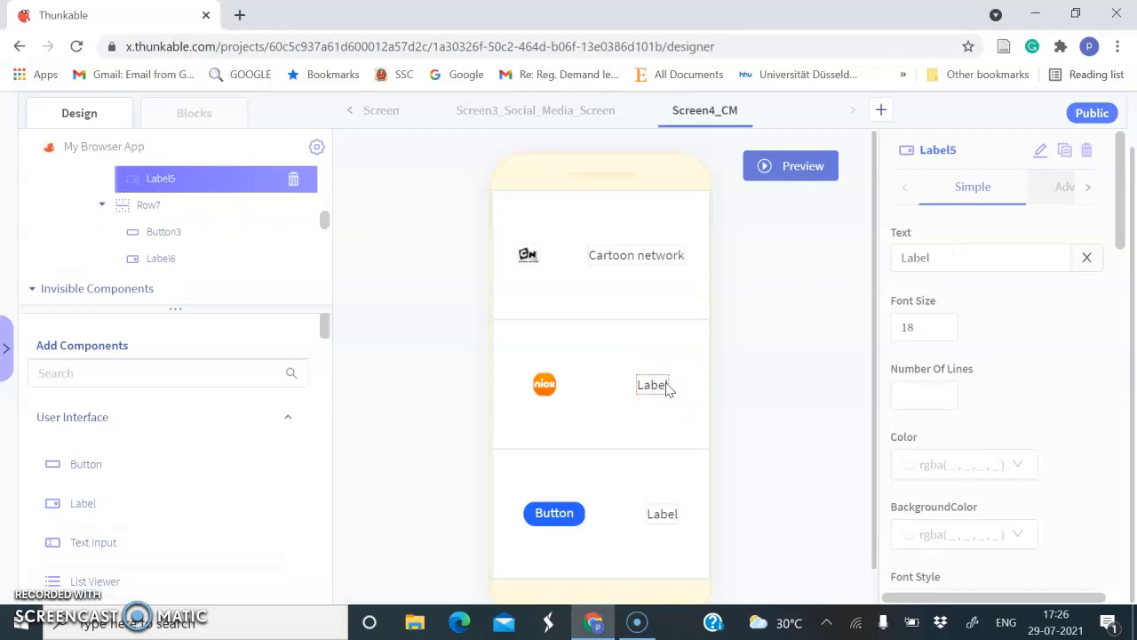
{"action": "left_click", "coordinate": [958, 263]}
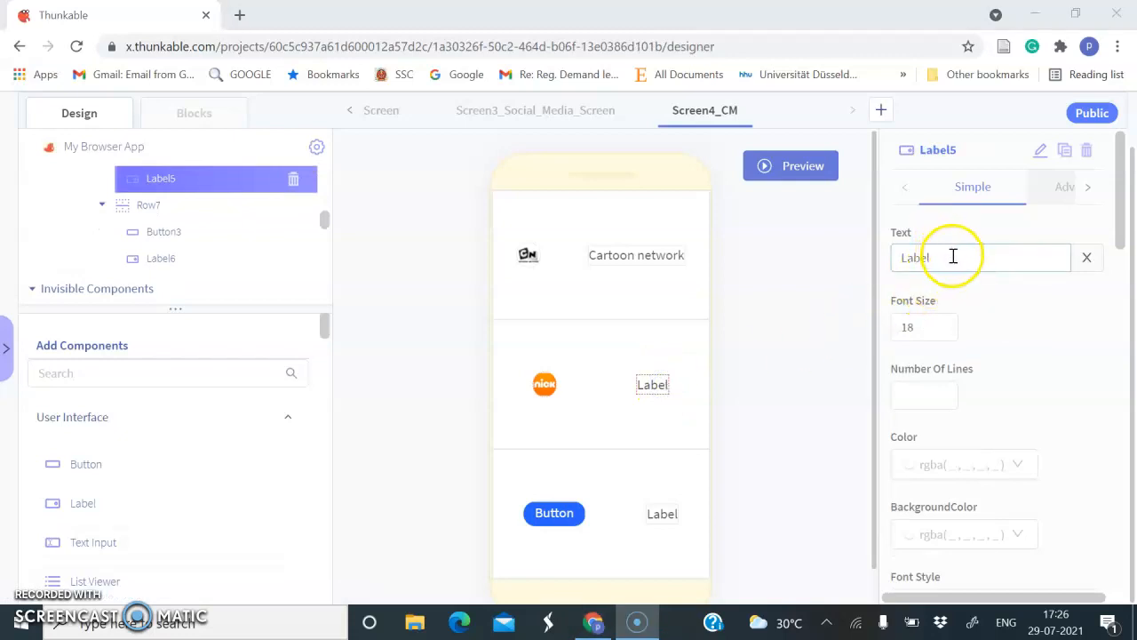
{"action": "left_click", "coordinate": [953, 255]}
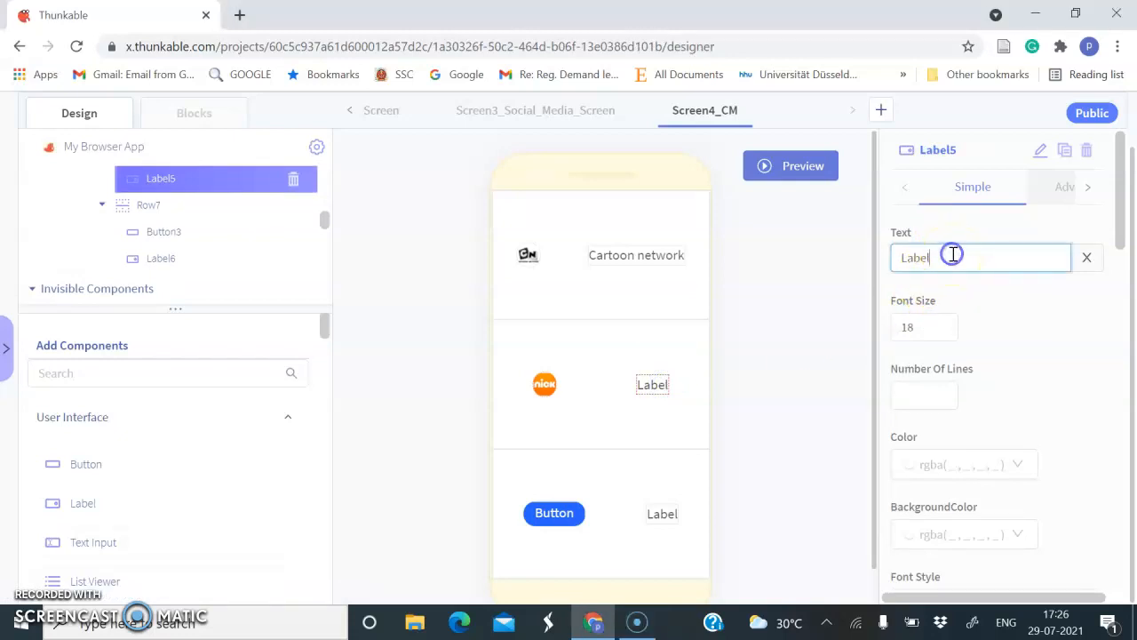
{"action": "left_click", "coordinate": [954, 255]}
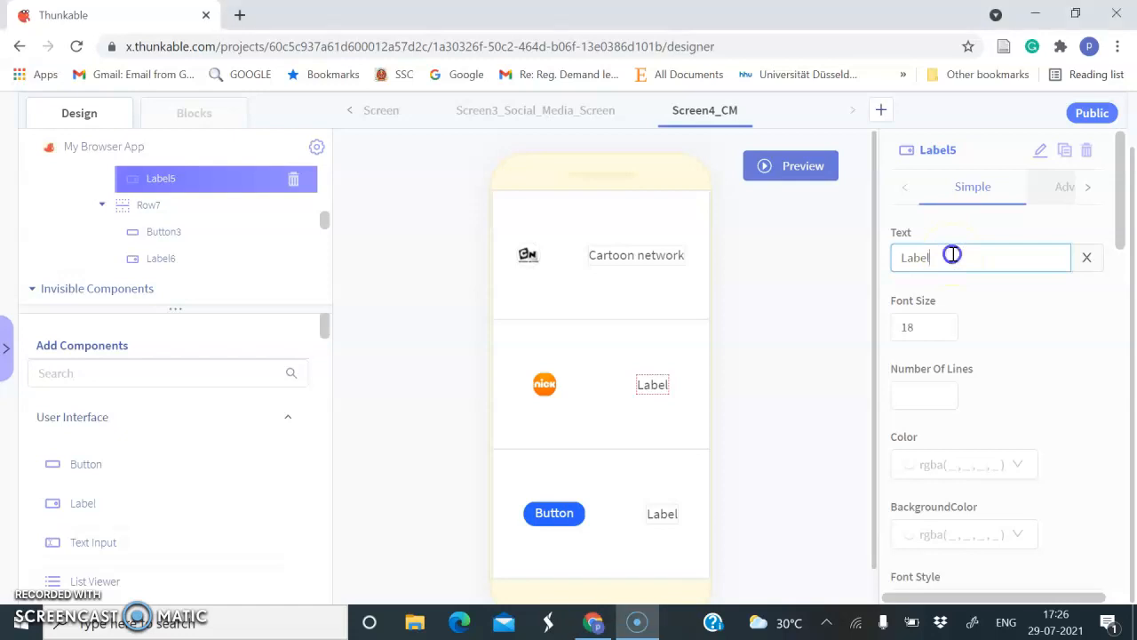
{"action": "key", "text": "BackSpace"}
{"action": "key", "text": "BackSpace"}
{"action": "key", "text": "BackSpace"}
{"action": "key", "text": "BackSpace"}
{"action": "key", "text": "BackSpace"}
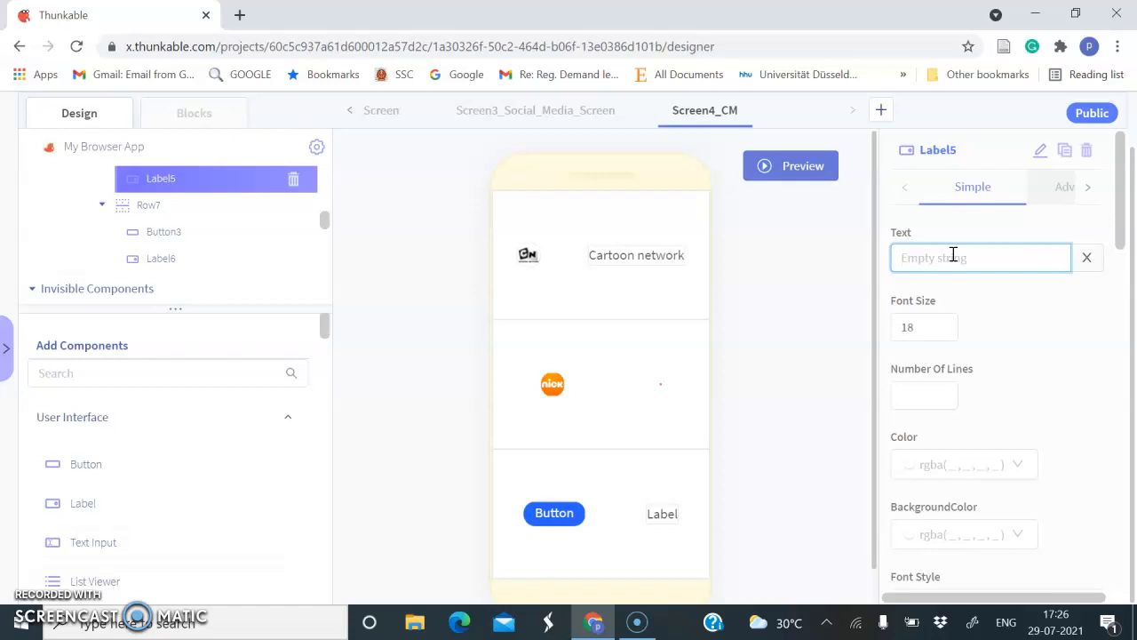
{"action": "key", "text": "alt+p"}
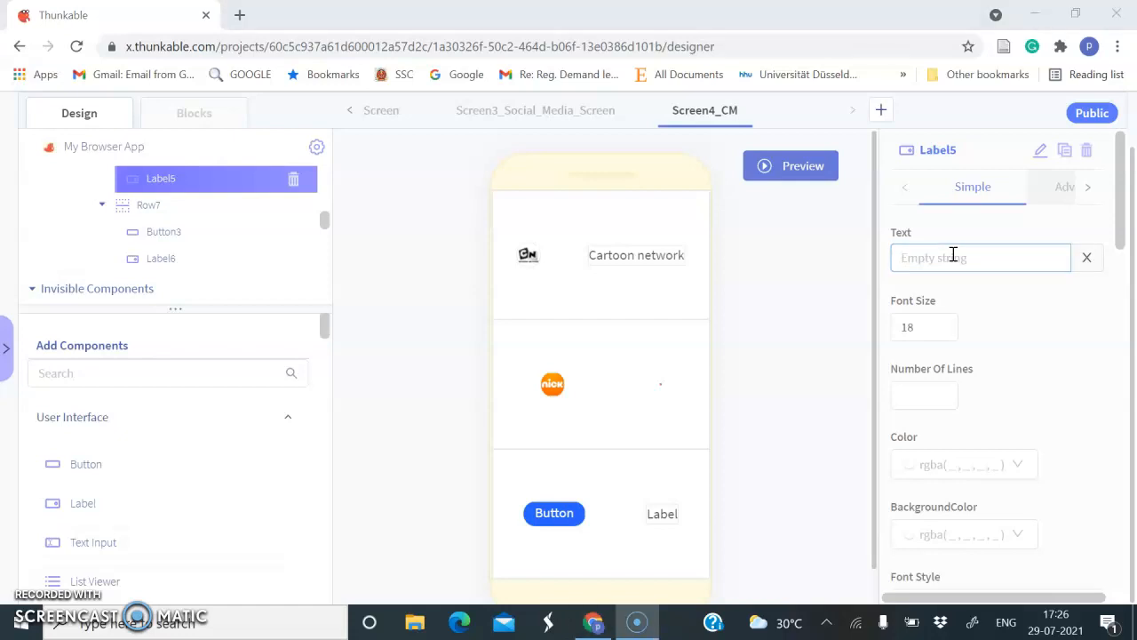
{"action": "left_click", "coordinate": [953, 255]}
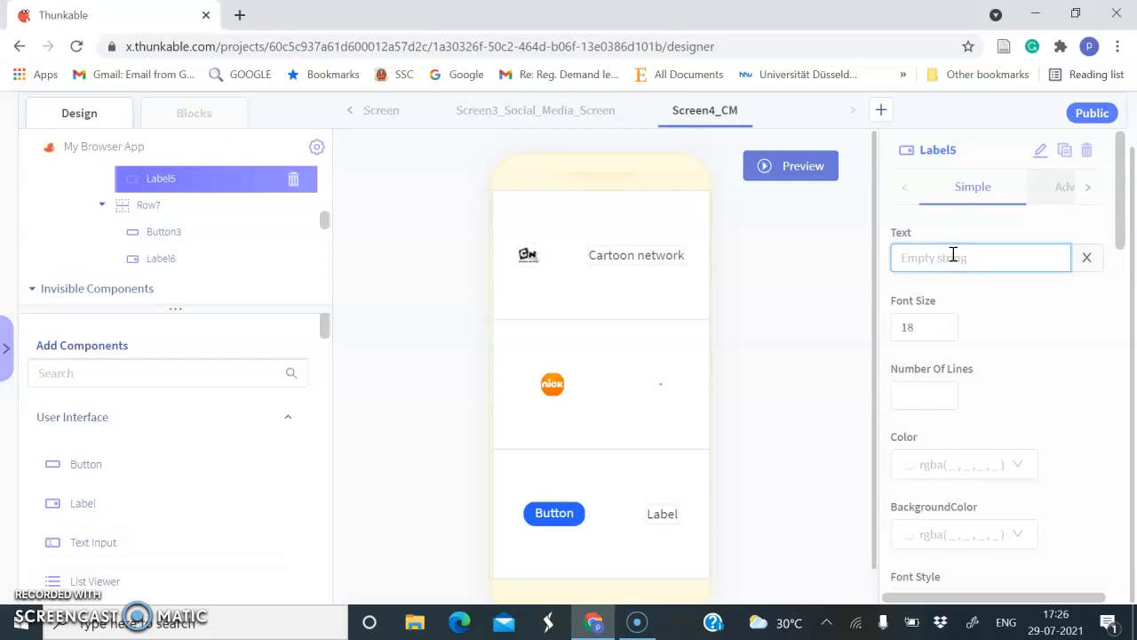
{"action": "key", "text": "alt+p"}
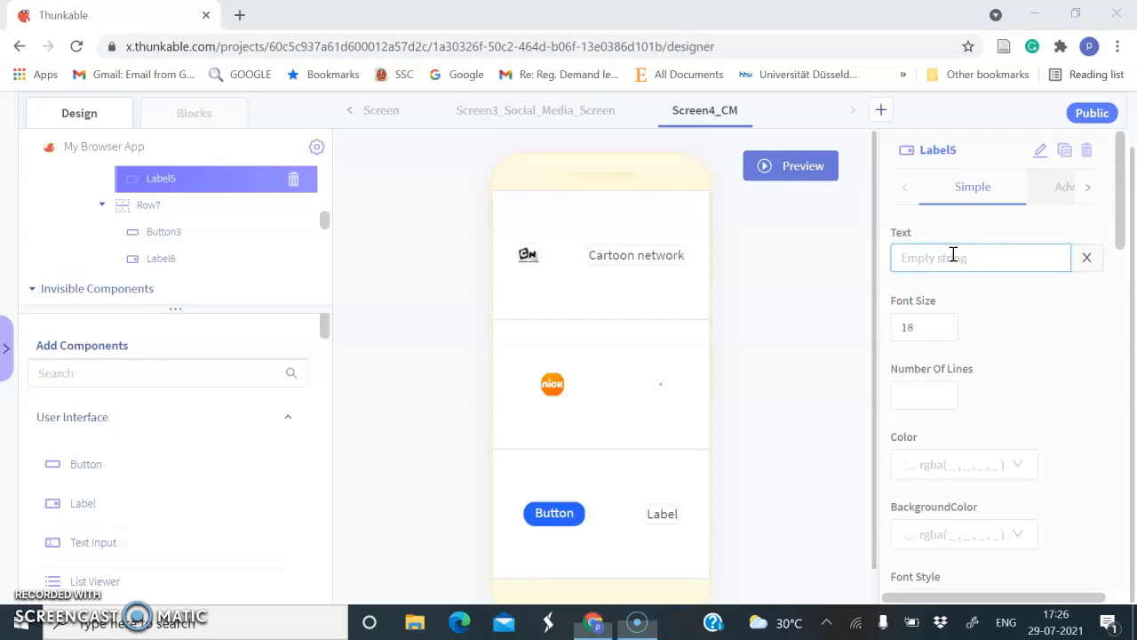
{"action": "left_click", "coordinate": [953, 255]}
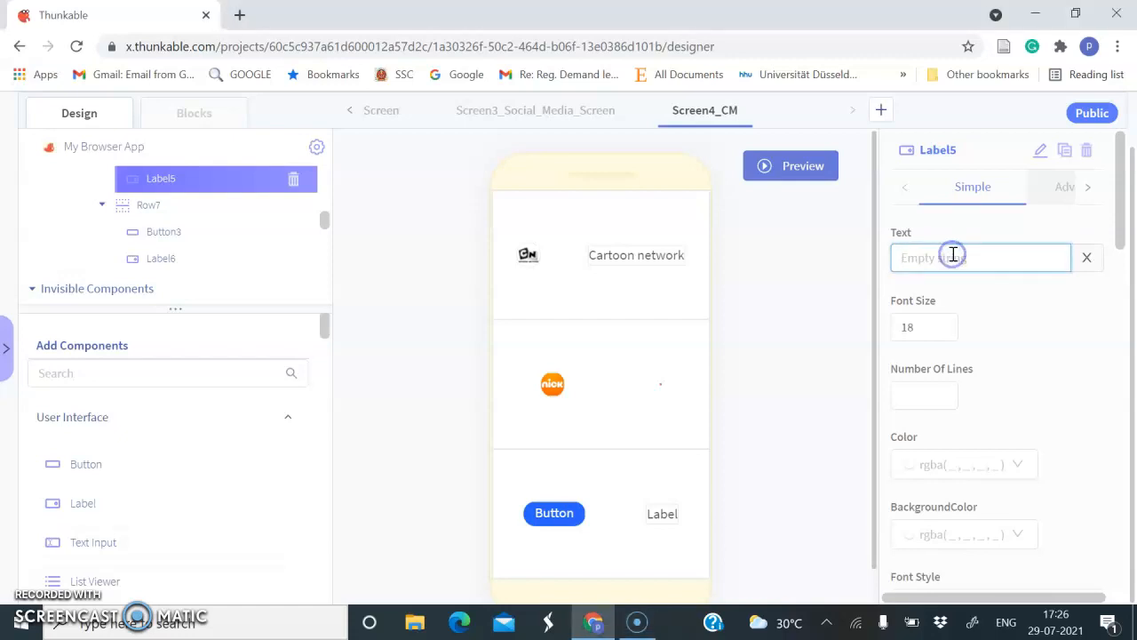
{"action": "type", "text": "N"}
{"action": "key", "text": "alt+p"}
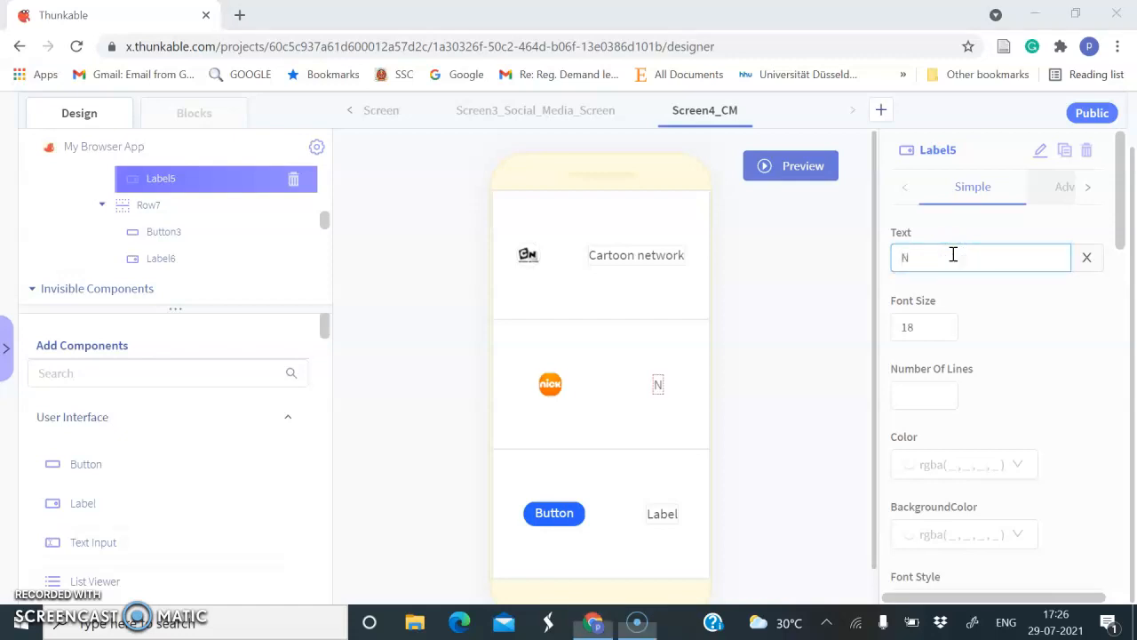
{"action": "left_click", "coordinate": [953, 255]}
{"action": "key", "text": "alt+p"}
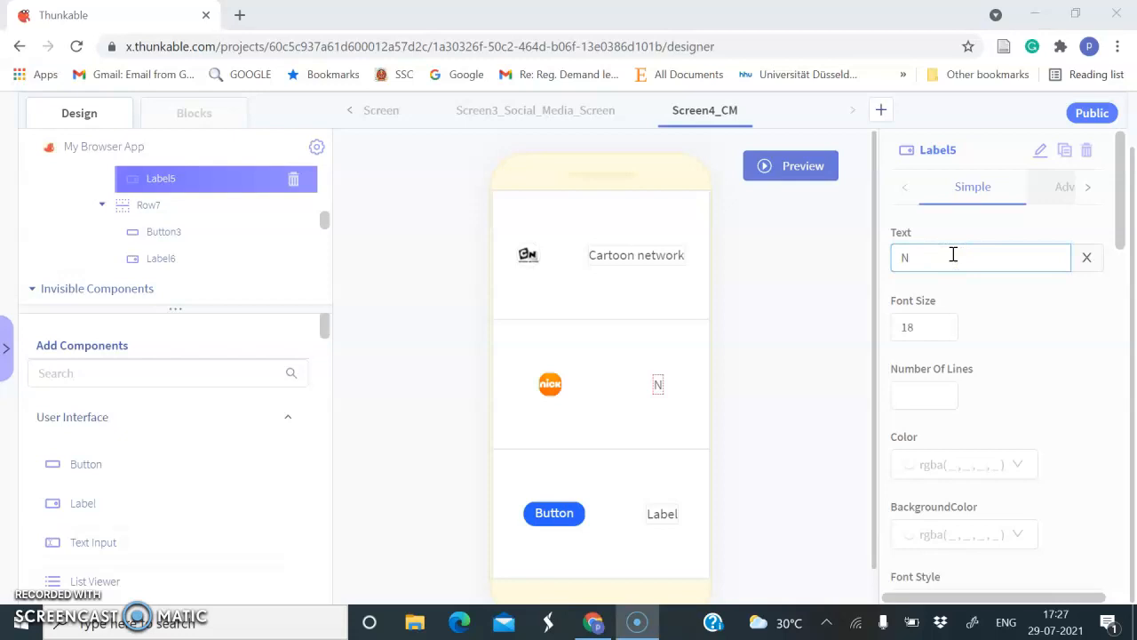
{"action": "left_click", "coordinate": [954, 255]}
{"action": "type", "text": "IC"}
{"action": "key", "text": "alt+p"}
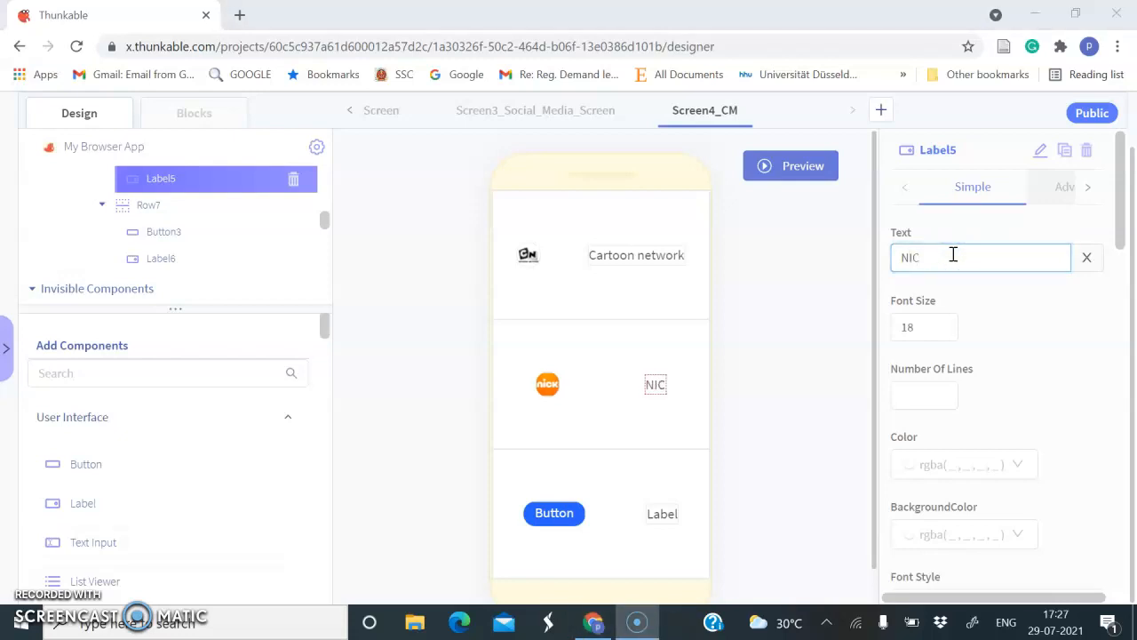
{"action": "left_click", "coordinate": [954, 255]}
{"action": "key", "text": "alt+p"}
{"action": "left_click", "coordinate": [953, 255]}
{"action": "type", "text": "K"}
{"action": "key", "text": "BackSpace"}
{"action": "type", "text": "K"}
Rename the button in the third row as Button3sonic and clear its text.
{"action": "left_click", "coordinate": [559, 513]}
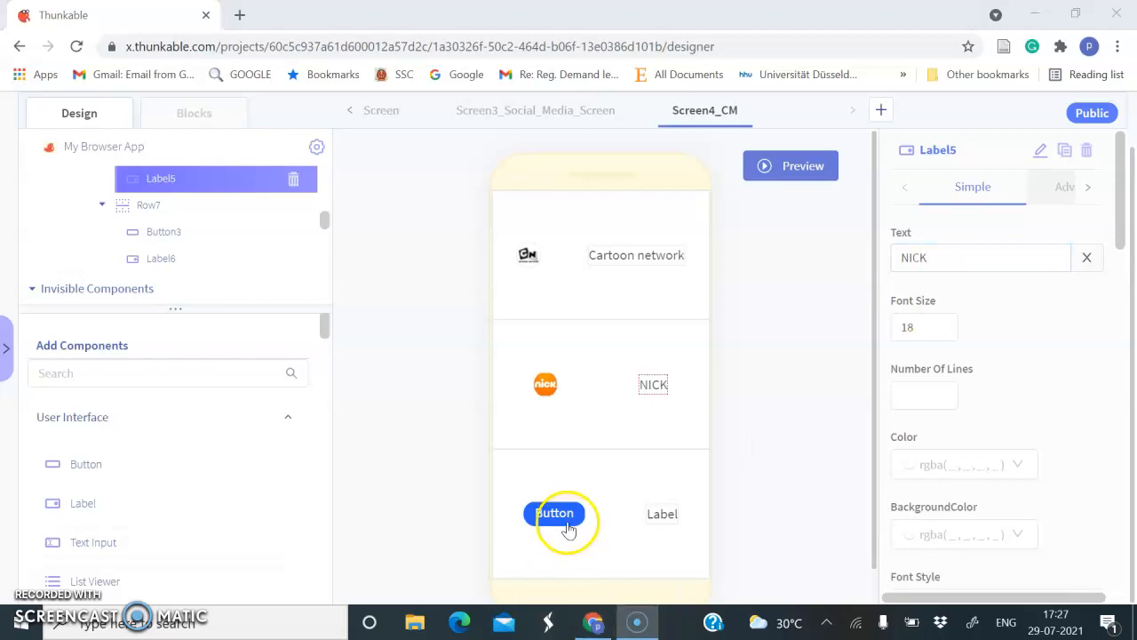
{"action": "left_click", "coordinate": [1040, 150]}
{"action": "key", "text": "alt+p"}
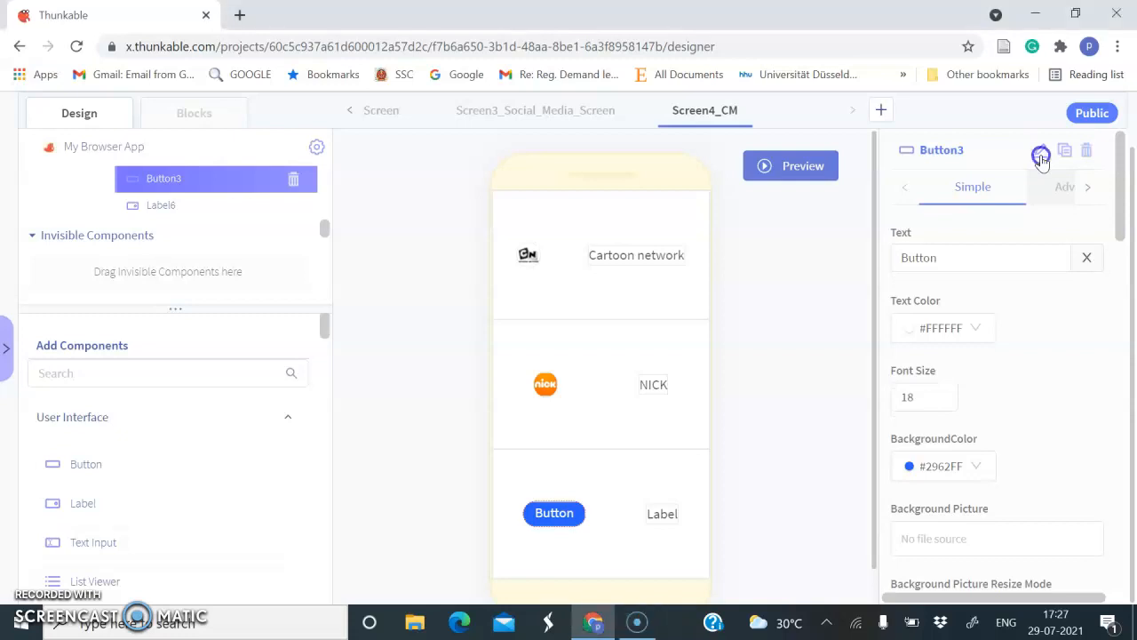
{"action": "left_click", "coordinate": [1041, 153]}
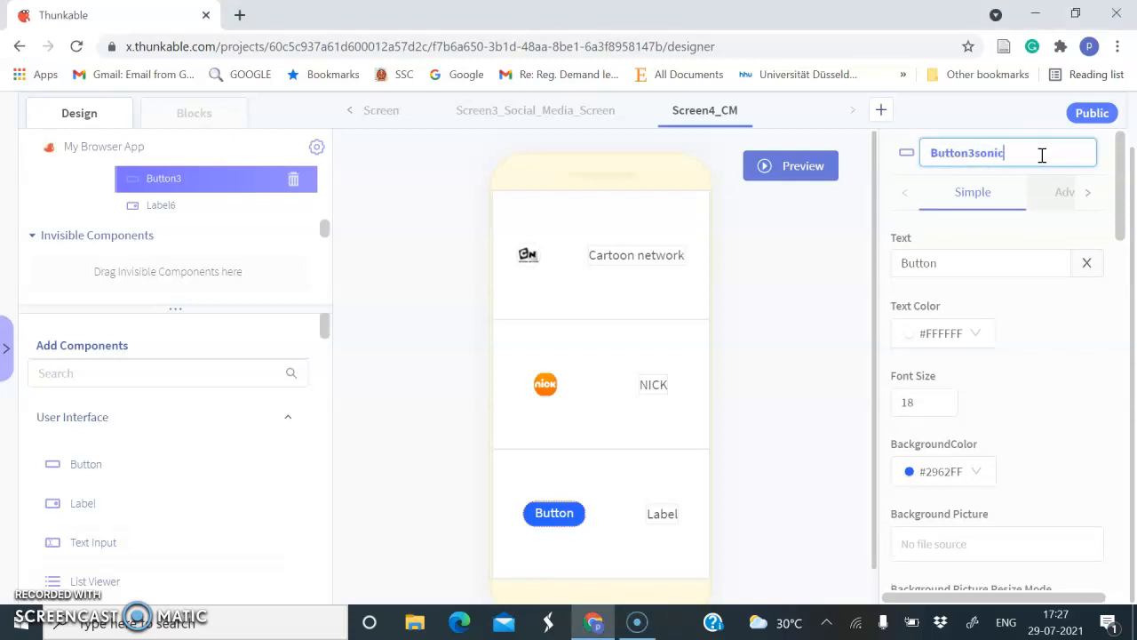
{"action": "type", "text": "sonic"}
{"action": "key", "text": "alt+p"}
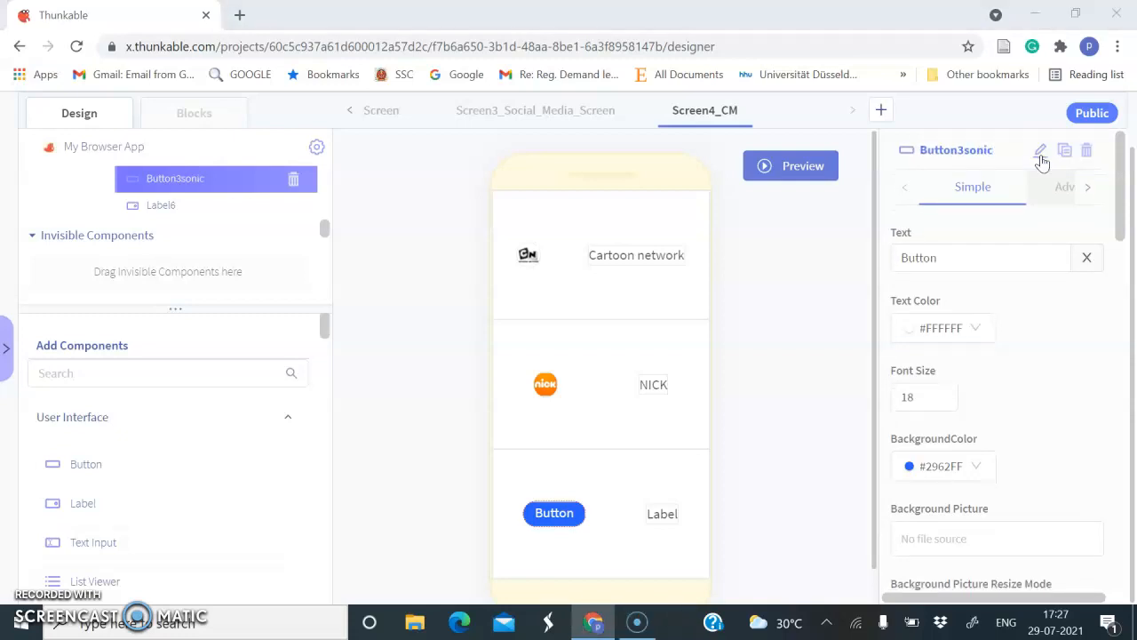
{"action": "double_click", "coordinate": [975, 258]}
{"action": "key", "text": "BackSpace"}
{"action": "key", "text": "alt+p"}
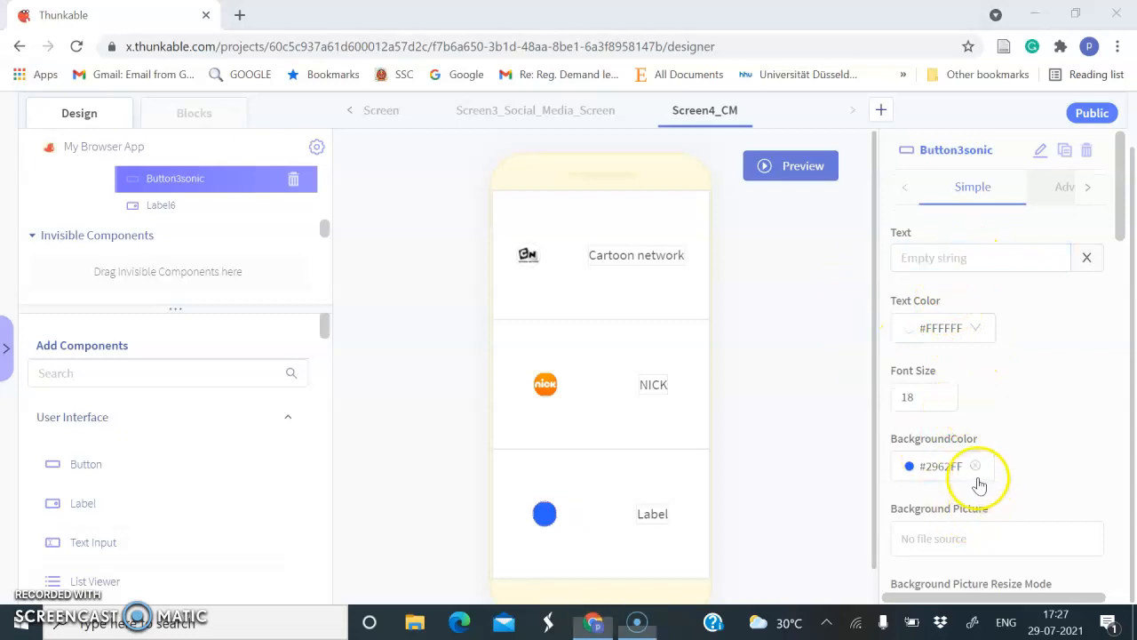
Remove the blue background colour from Button3sonic and set its background picture to Nick Sonic.jpg.
{"action": "left_click", "coordinate": [976, 466]}
{"action": "key", "text": "alt+p"}
{"action": "left_click", "coordinate": [958, 541]}
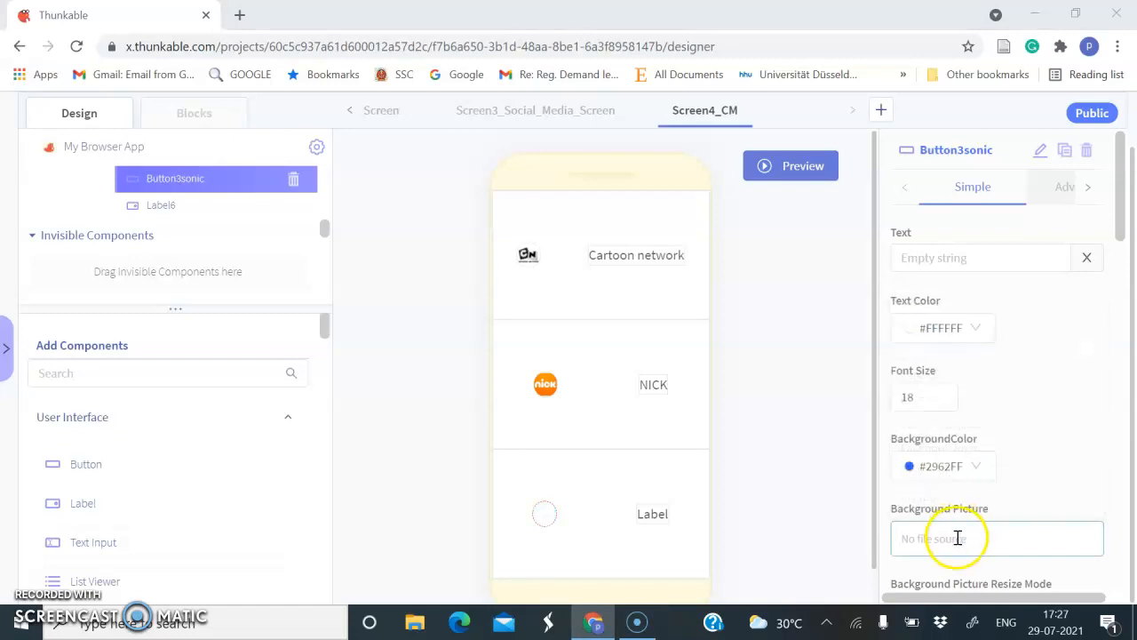
{"action": "left_click", "coordinate": [957, 539]}
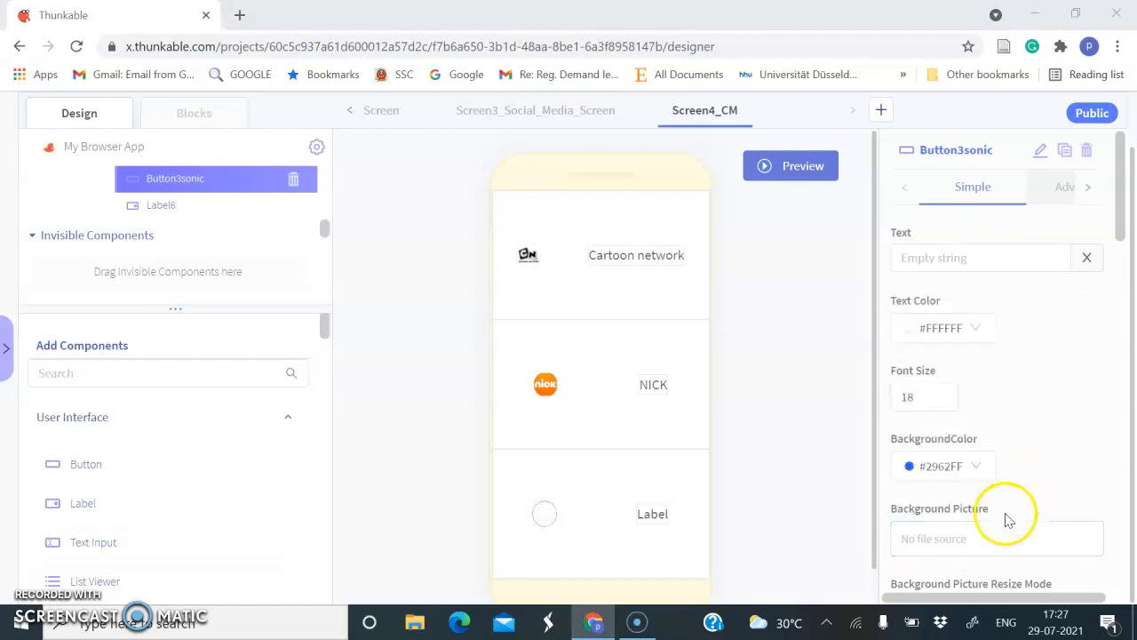
{"action": "left_click", "coordinate": [950, 538]}
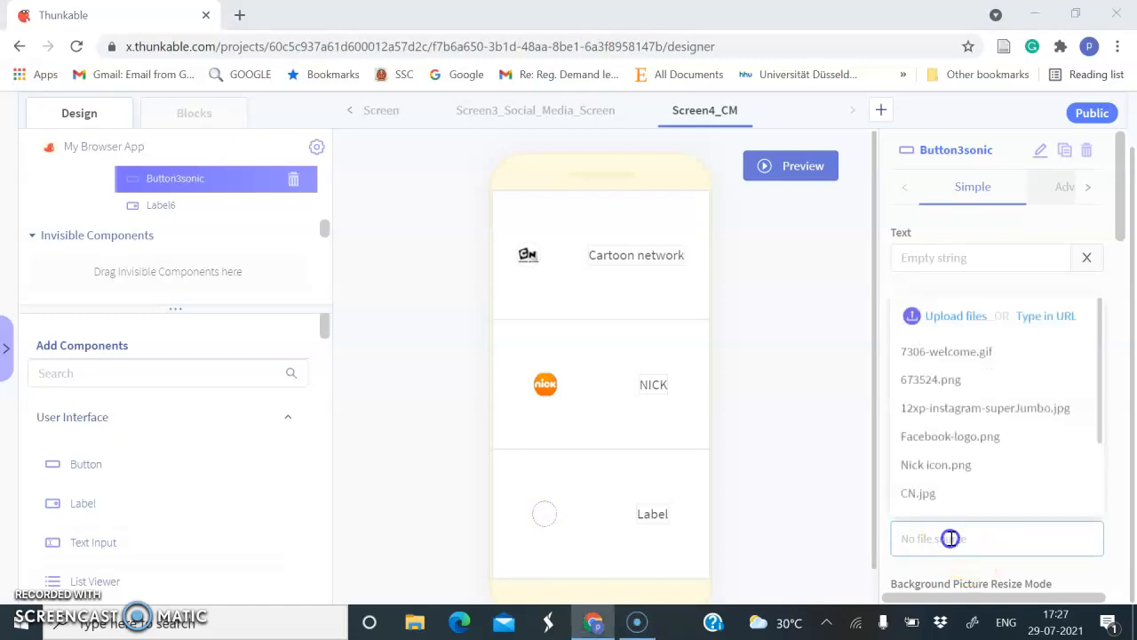
{"action": "left_click", "coordinate": [1042, 502]}
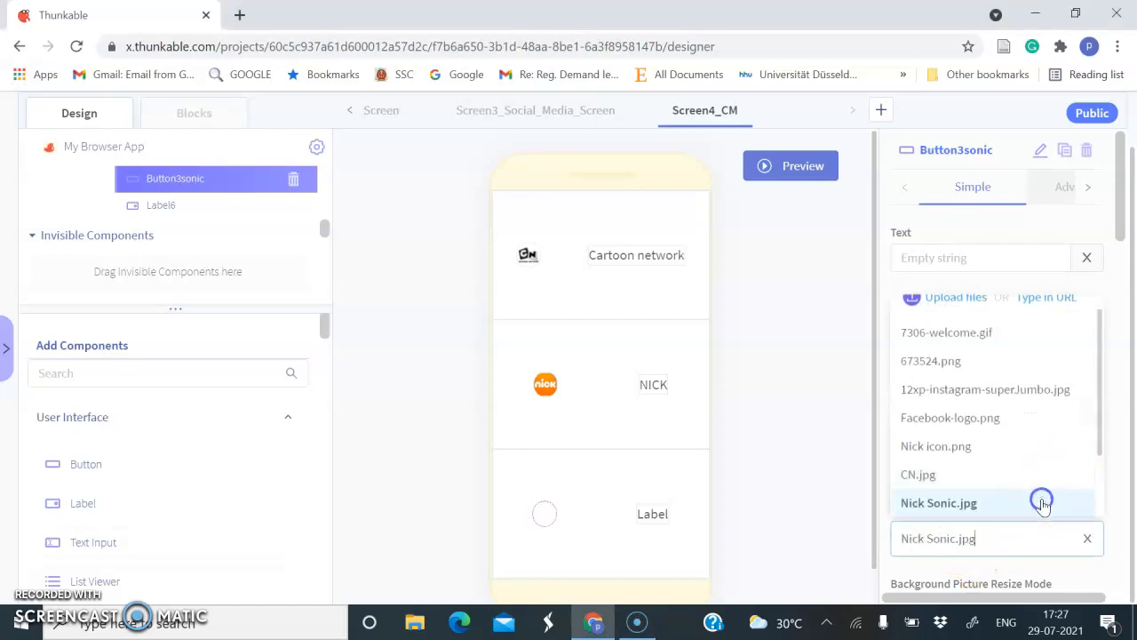
Replace the text of the label in the third row with "Sonic".
{"action": "left_click", "coordinate": [659, 519]}
{"action": "left_click", "coordinate": [984, 255]}
{"action": "key", "text": "ctrl+a"}
{"action": "key", "text": "BackSpace"}
{"action": "type", "text": "S"}
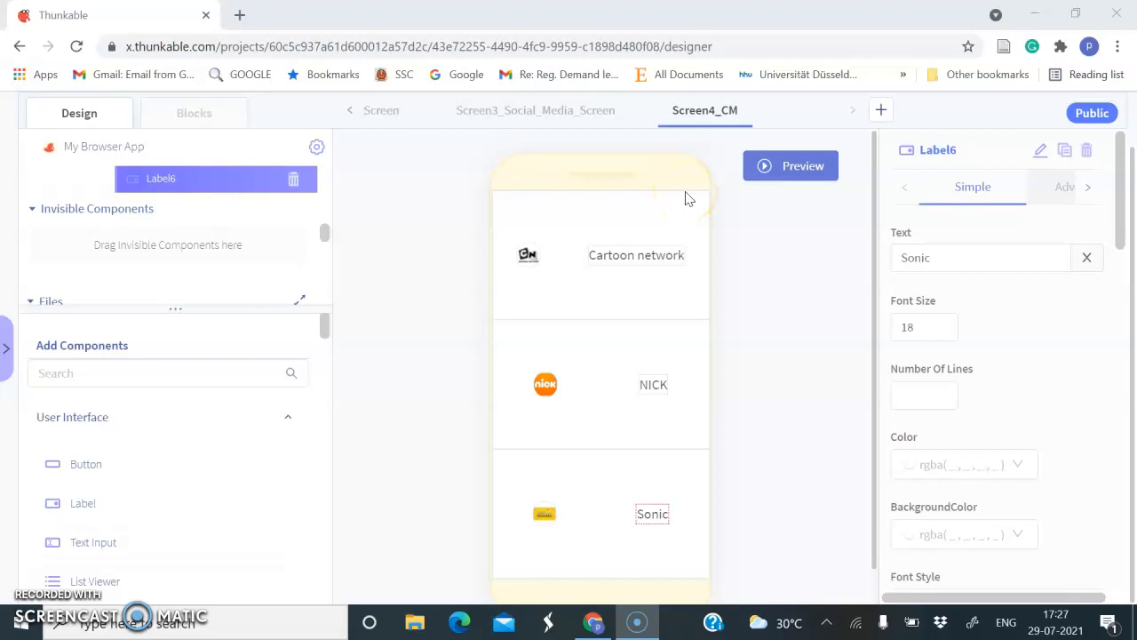
Collapse Screen4_CM in the component tree and add a new screen component below it.
{"action": "left_click_drag", "start_coordinate": [324, 232], "coordinate": [325, 183]}
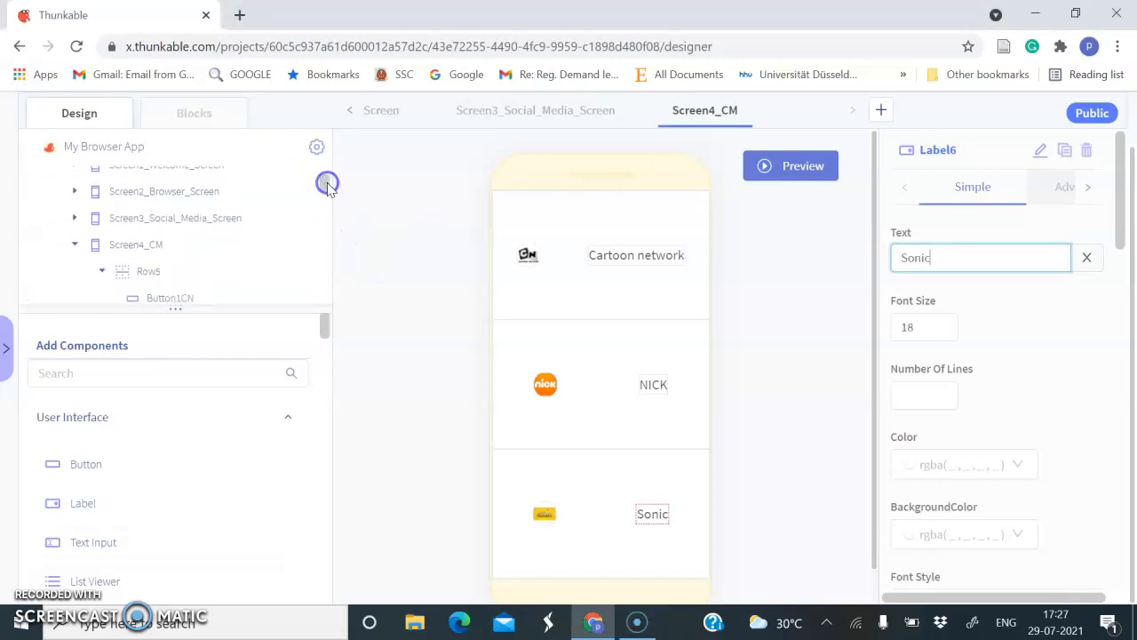
{"action": "left_click", "coordinate": [78, 246]}
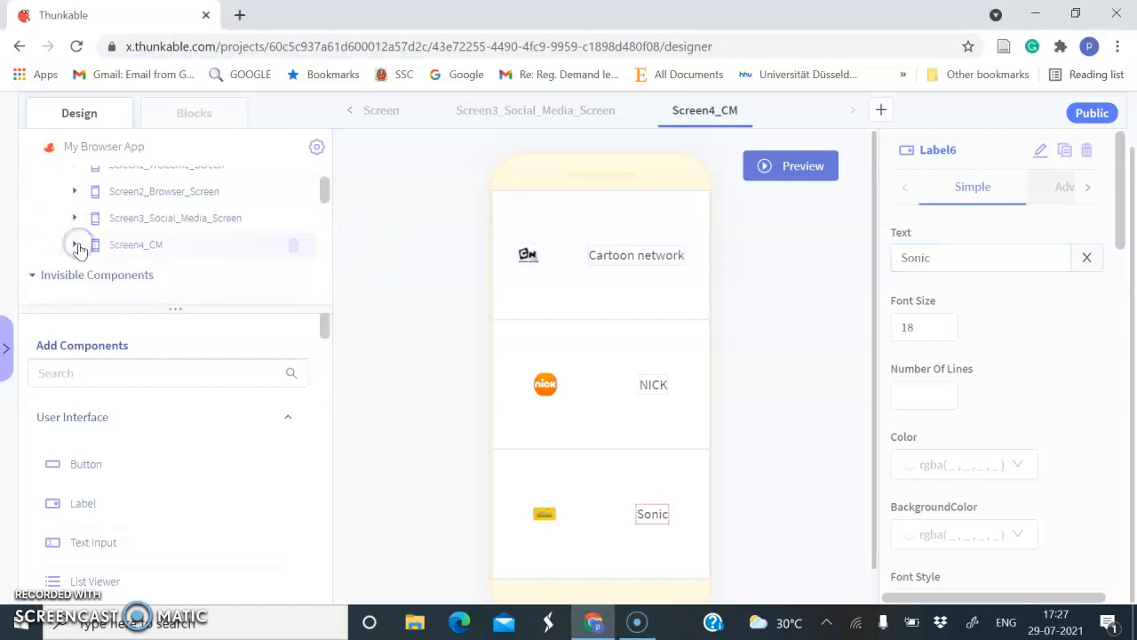
{"action": "left_click", "coordinate": [96, 374]}
{"action": "type", "text": "screen"}
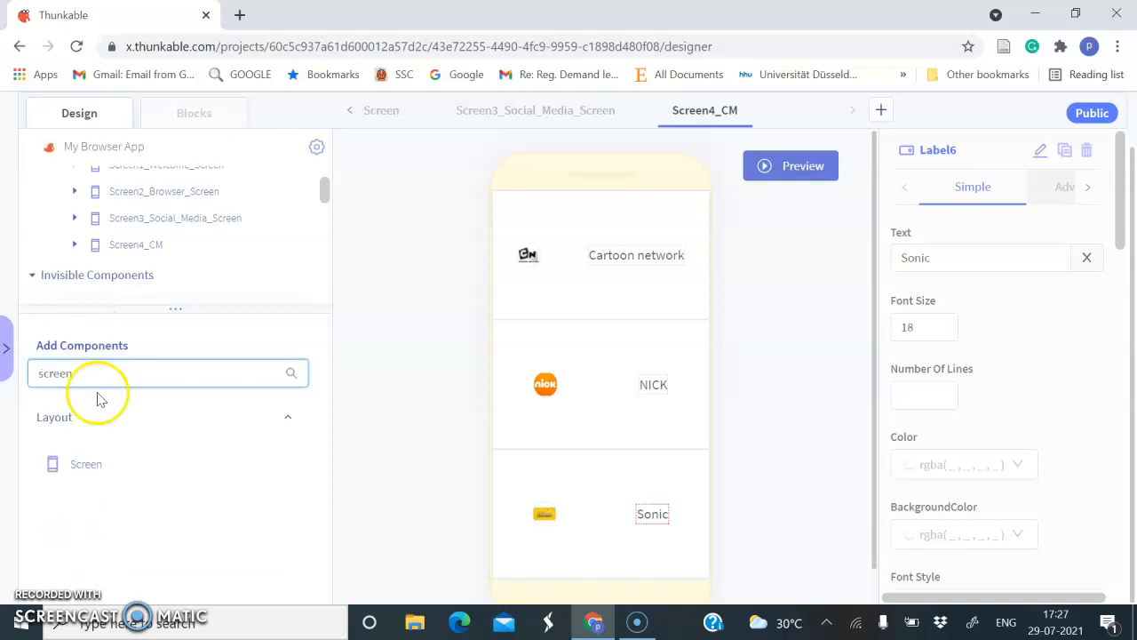
{"action": "left_click_drag", "start_coordinate": [75, 455], "coordinate": [145, 246]}
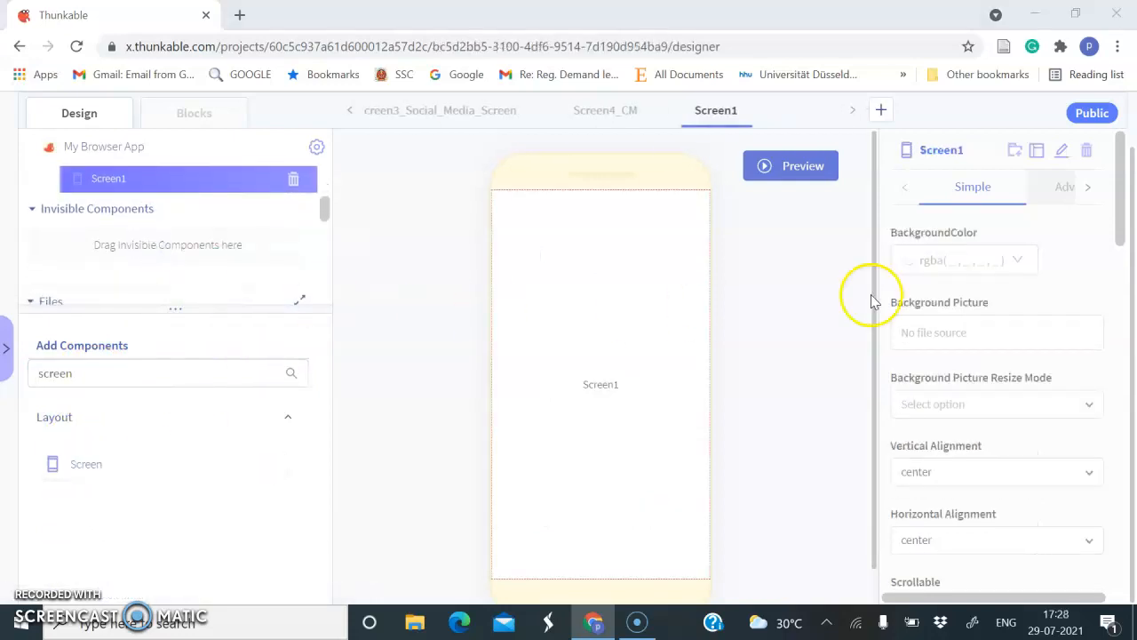
Rename the newly added screen as Screen5SE.
{"action": "left_click", "coordinate": [1061, 149]}
{"action": "key", "text": "BackSpace"}
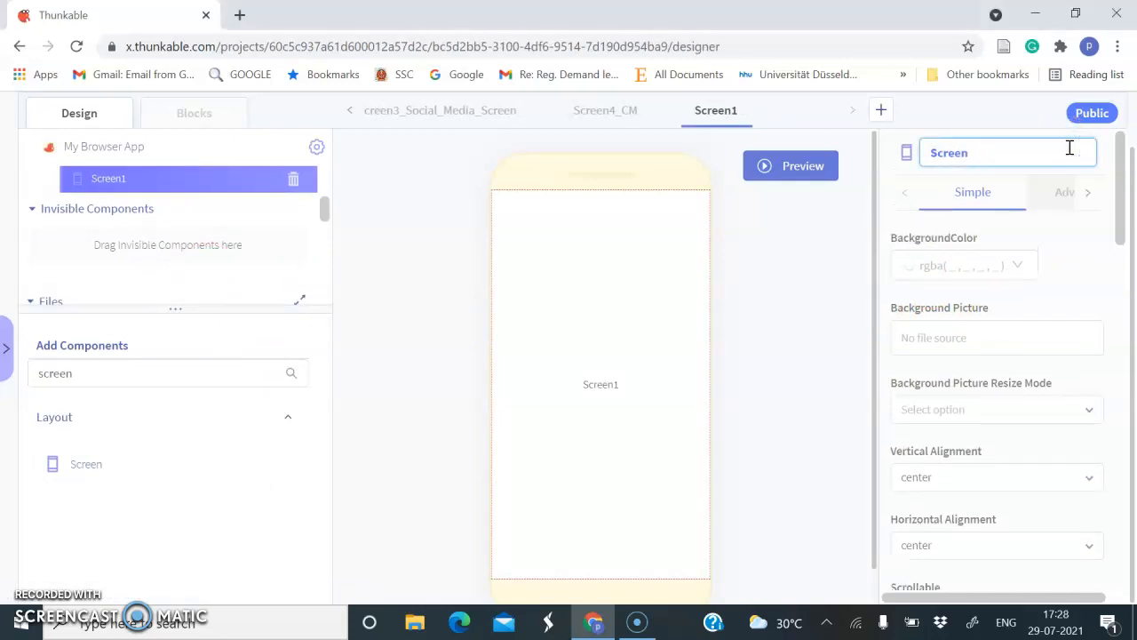
{"action": "type", "text": "5"}
{"action": "key", "text": "Return"}
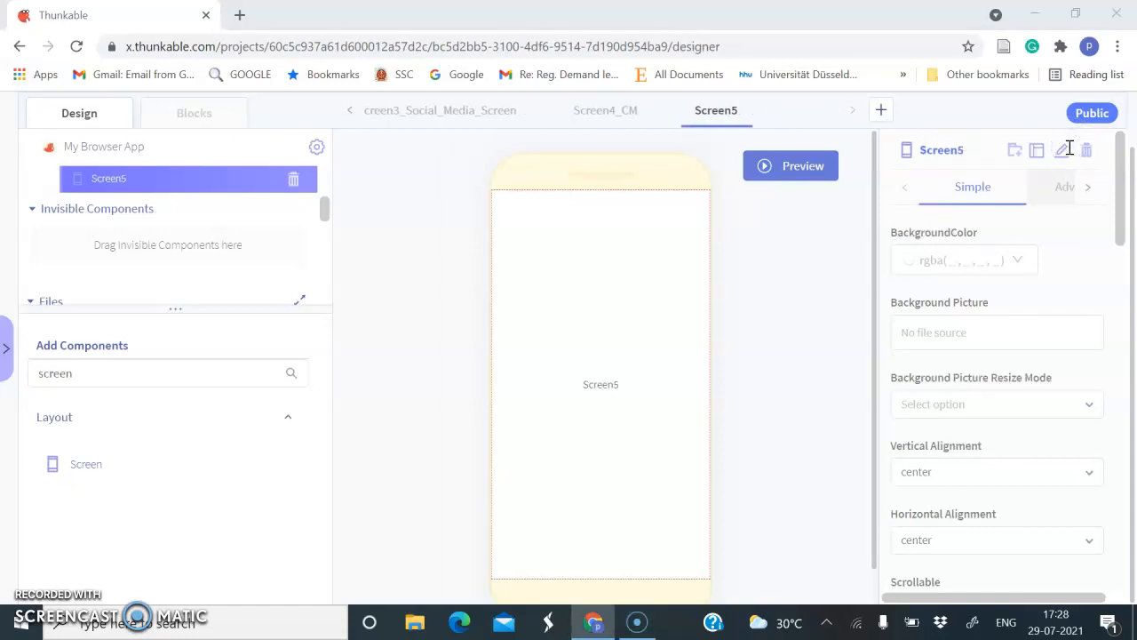
{"action": "left_click", "coordinate": [1062, 153]}
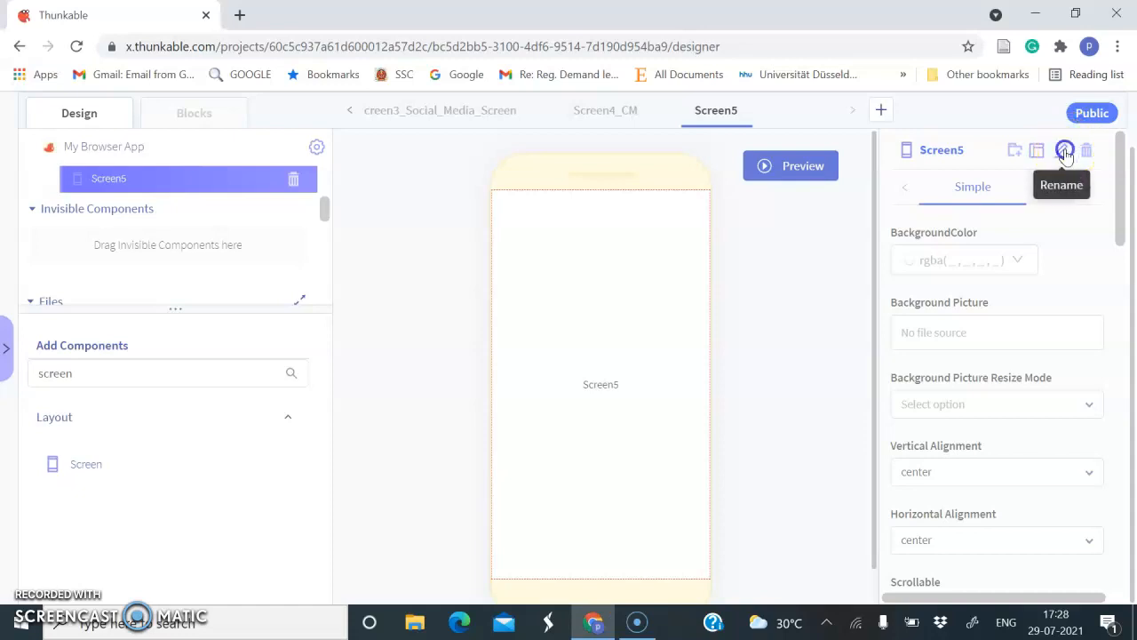
{"action": "left_click", "coordinate": [1062, 151]}
{"action": "type", "text": "Screen5SE"}
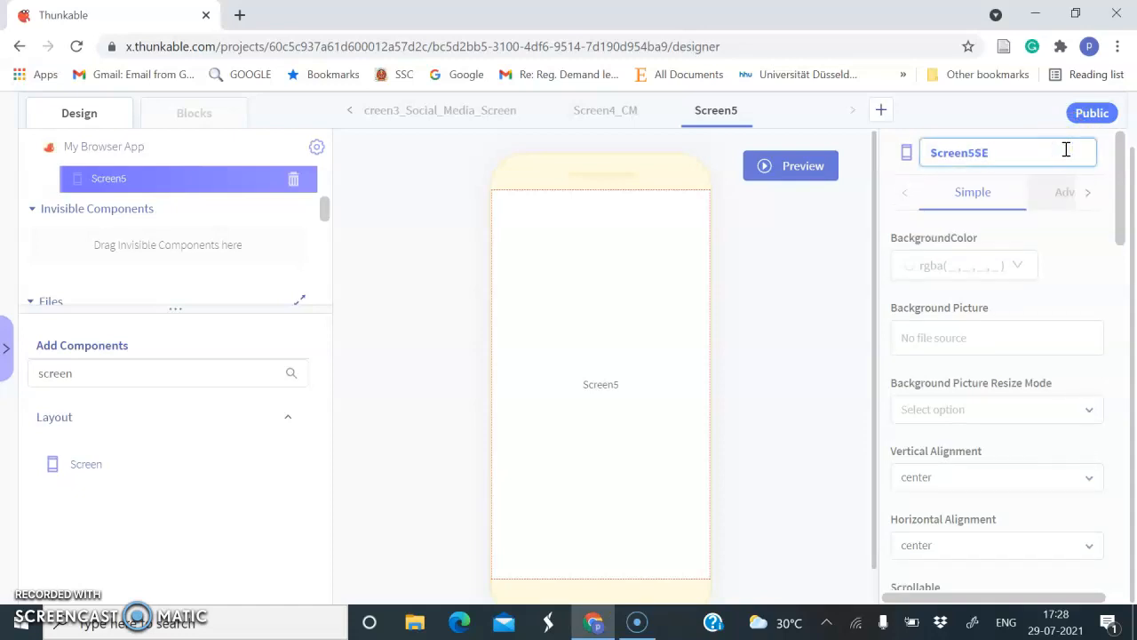
{"action": "left_click", "coordinate": [711, 299]}
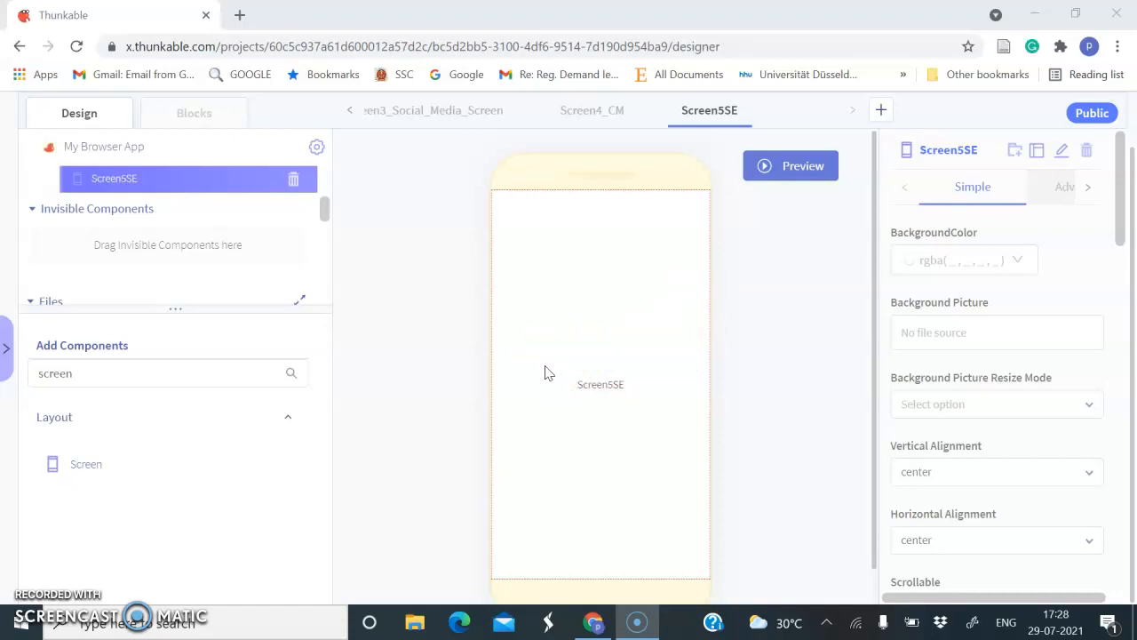
Search the components for "row" and add two rows to Screen5SE.
{"action": "left_click", "coordinate": [103, 385]}
{"action": "key", "text": "BackSpace"}
{"action": "key", "text": "BackSpace"}
{"action": "key", "text": "BackSpace"}
{"action": "key", "text": "BackSpace"}
{"action": "key", "text": "BackSpace"}
{"action": "key", "text": "BackSpace"}
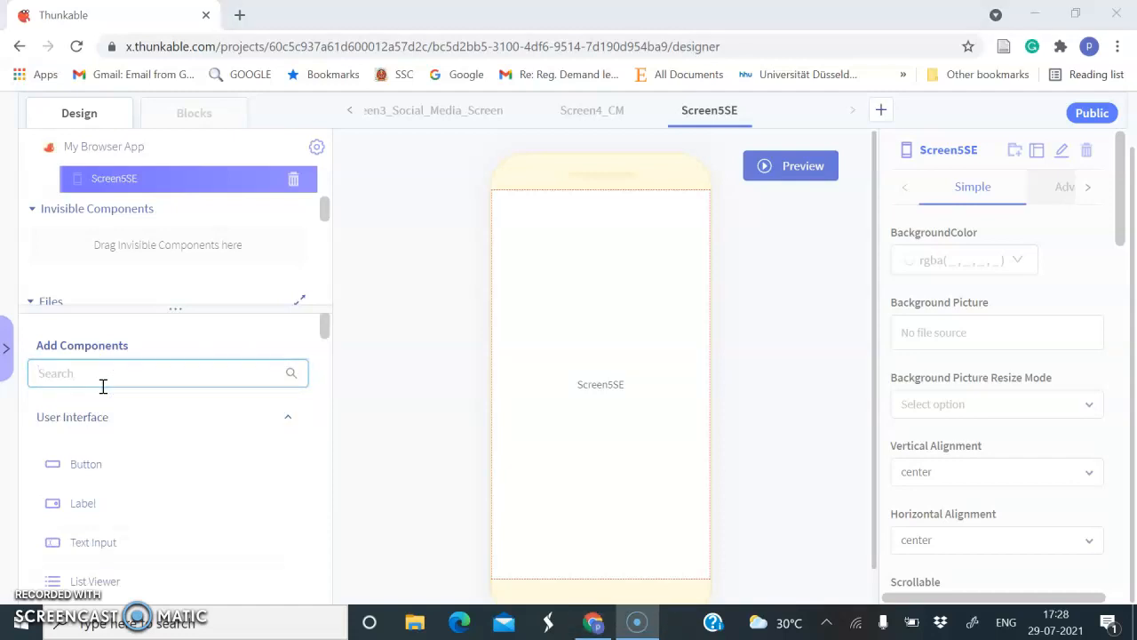
{"action": "left_click", "coordinate": [103, 385]}
{"action": "type", "text": "r"}
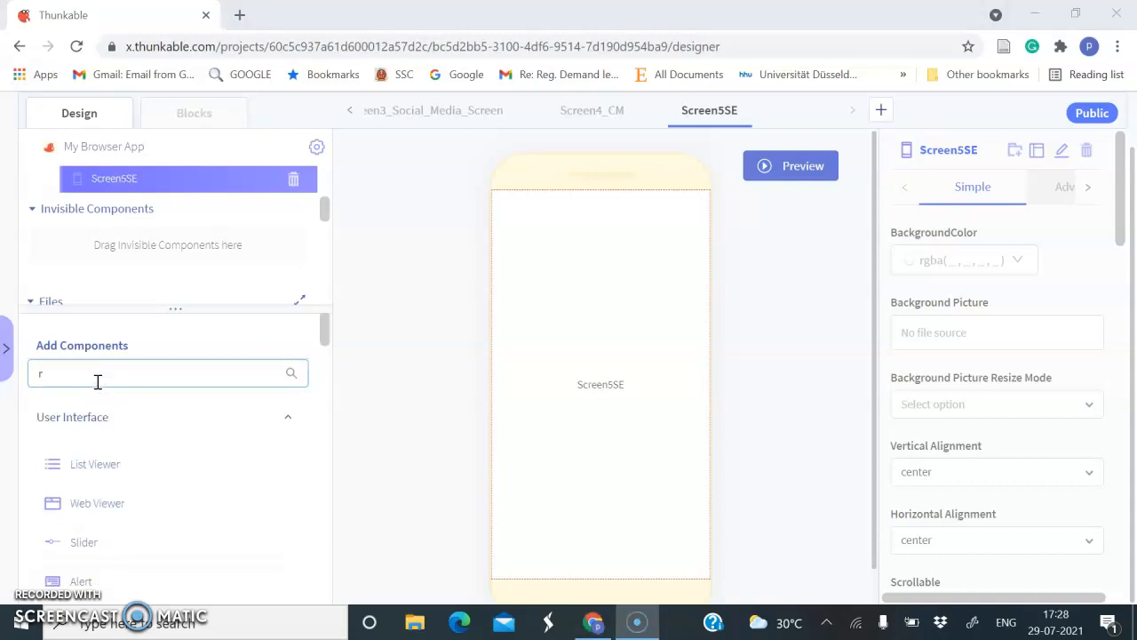
{"action": "type", "text": "ow"}
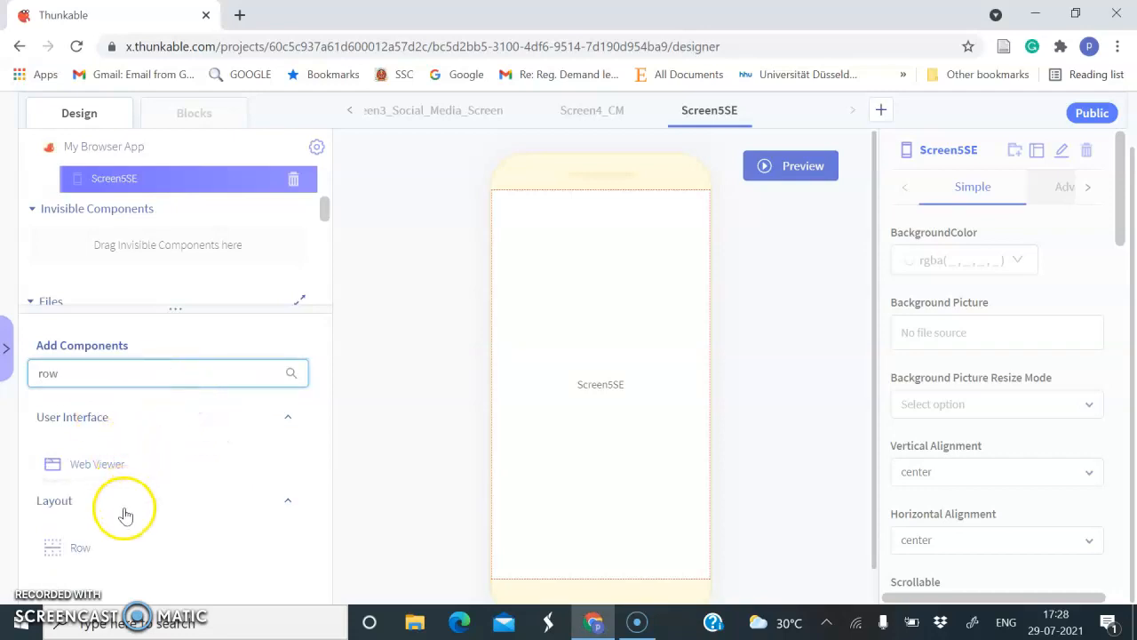
{"action": "left_click_drag", "start_coordinate": [140, 549], "coordinate": [129, 258]}
{"action": "left_click_drag", "start_coordinate": [116, 261], "coordinate": [119, 261]}
{"action": "left_click_drag", "start_coordinate": [163, 541], "coordinate": [203, 183]}
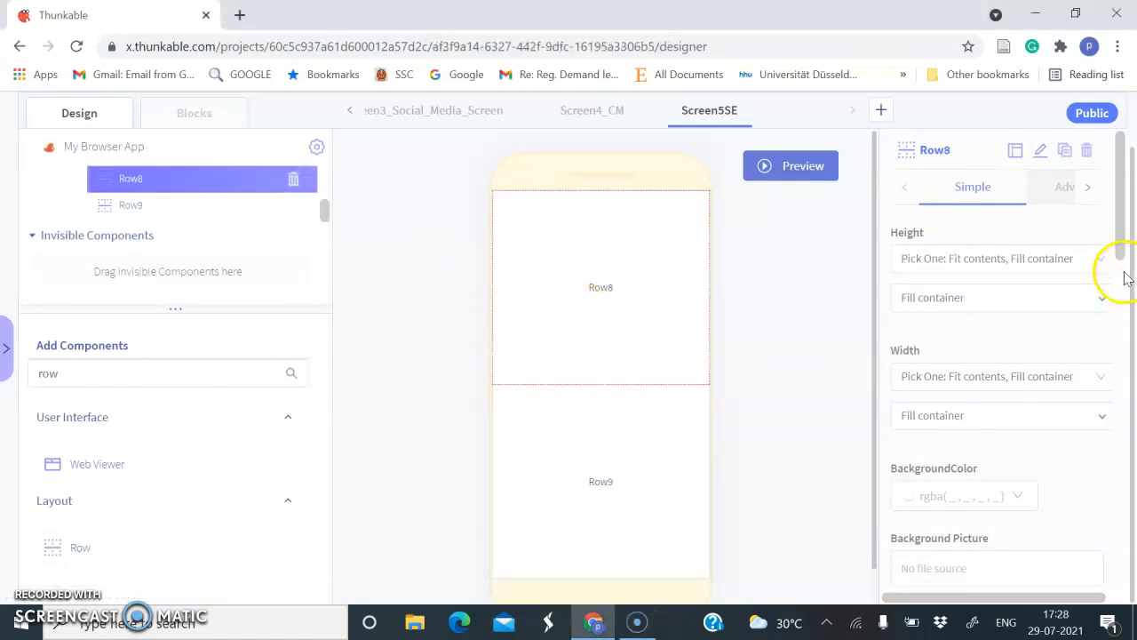
Set the horizontal alignment of both rows on Screen5SE to space-around.
{"action": "left_click_drag", "start_coordinate": [1117, 241], "coordinate": [1108, 307]}
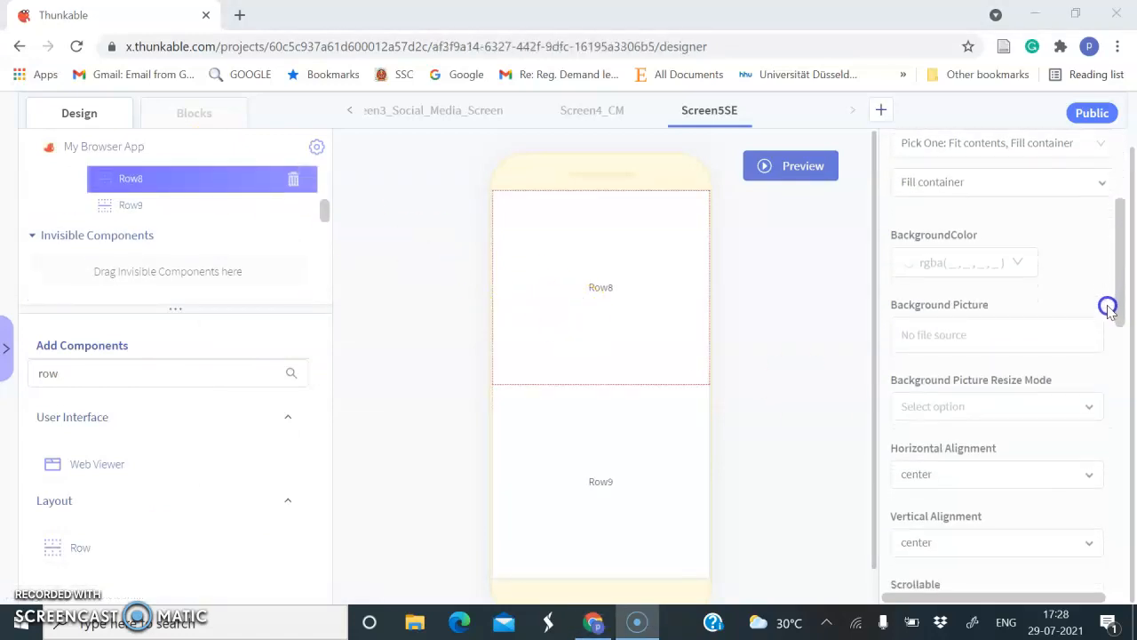
{"action": "left_click", "coordinate": [957, 468]}
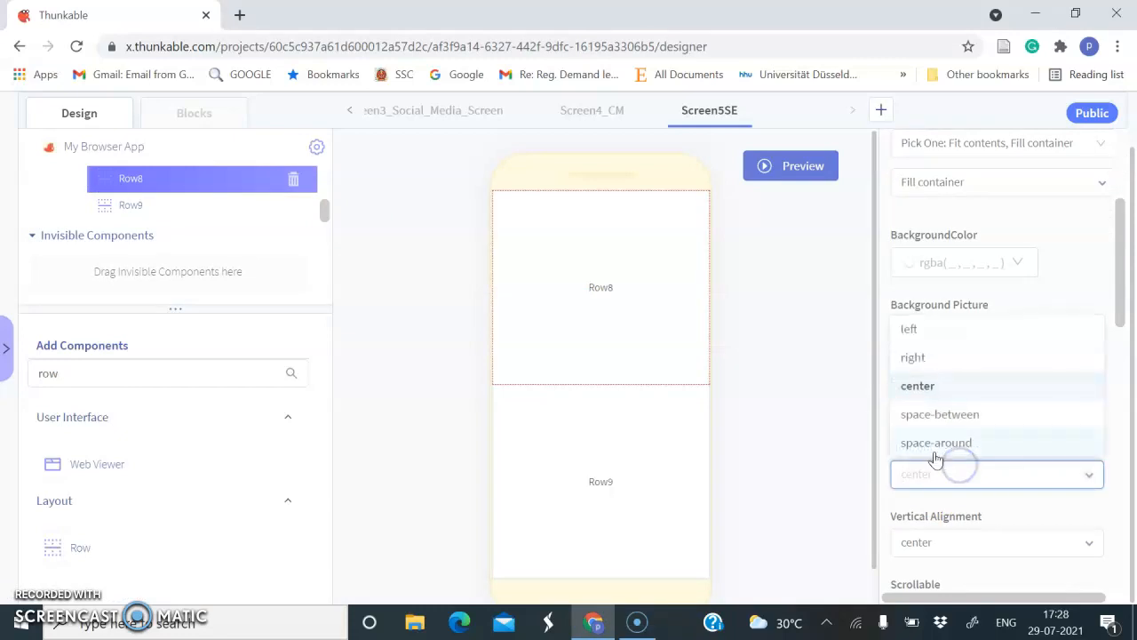
{"action": "left_click", "coordinate": [933, 449]}
{"action": "left_click", "coordinate": [655, 480]}
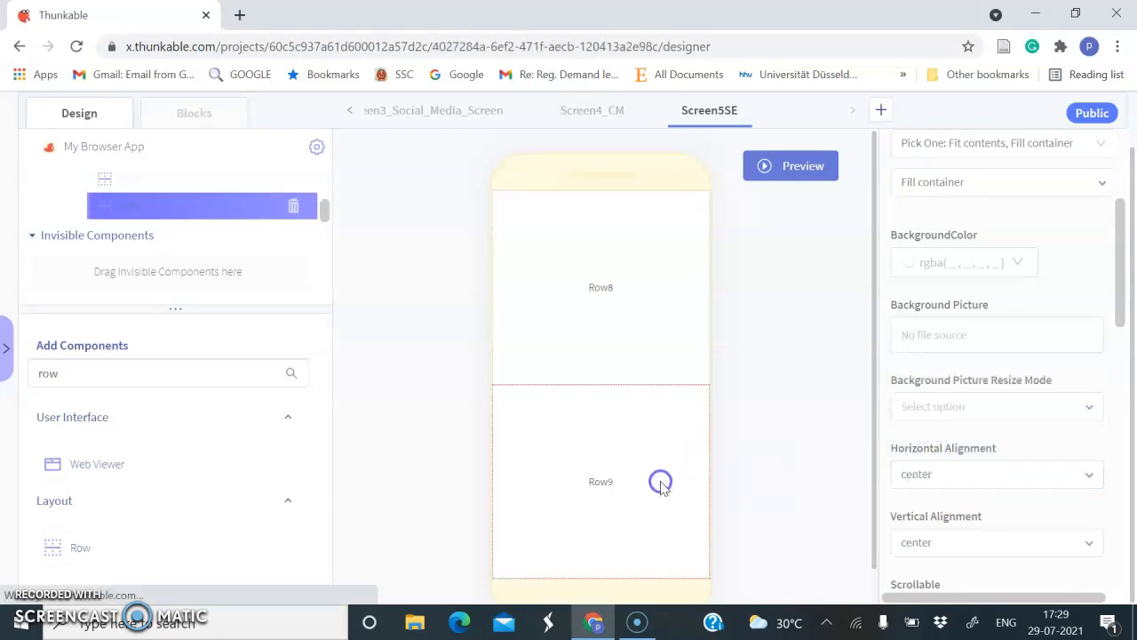
{"action": "left_click", "coordinate": [911, 471]}
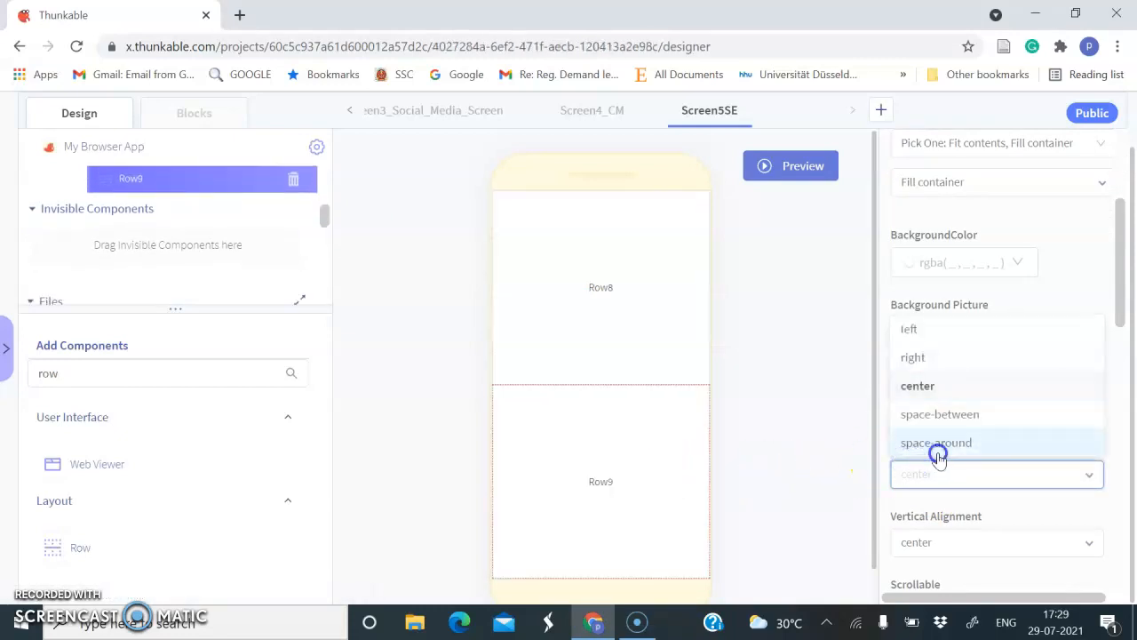
{"action": "left_click", "coordinate": [934, 447]}
{"action": "right_click", "coordinate": [601, 328]}
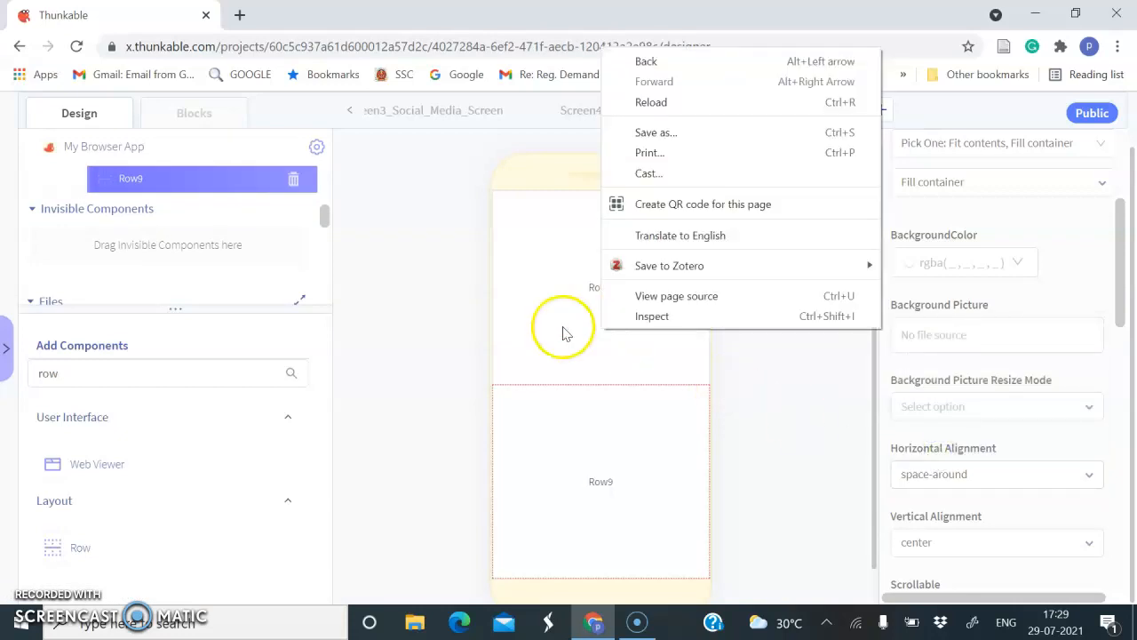
{"action": "left_click", "coordinate": [563, 328]}
Clear the component search and add a button and a label to each of the two rows.
{"action": "left_click", "coordinate": [181, 361]}
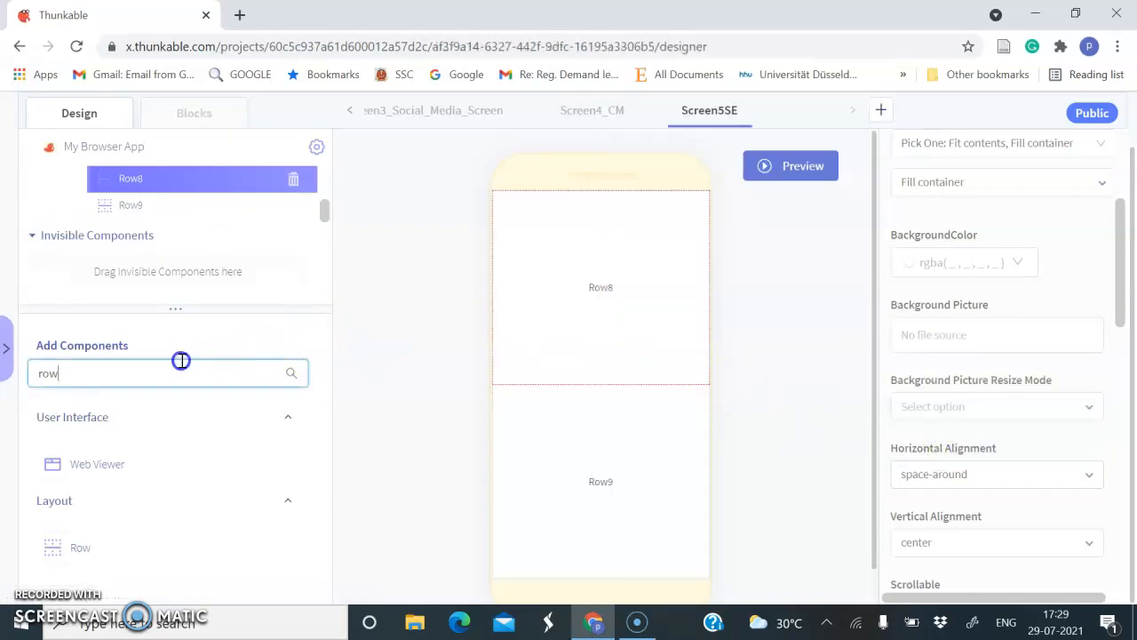
{"action": "double_click", "coordinate": [62, 361]}
{"action": "key", "text": "BackSpace"}
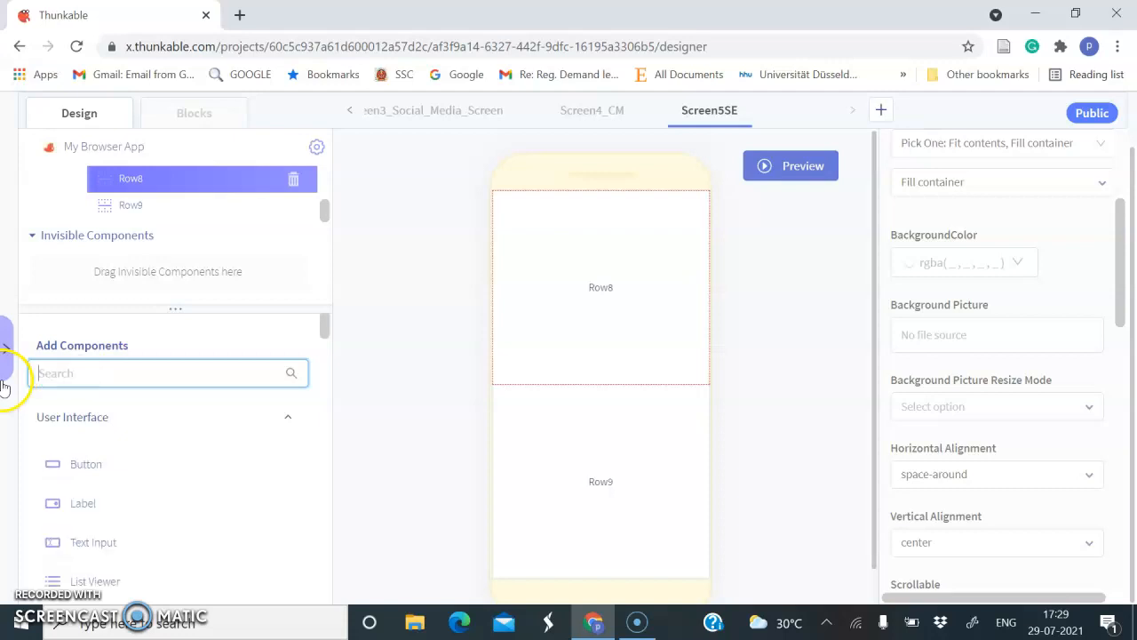
{"action": "left_click_drag", "start_coordinate": [93, 463], "coordinate": [166, 182]}
{"action": "left_click_drag", "start_coordinate": [80, 502], "coordinate": [228, 183]}
{"action": "left_click_drag", "start_coordinate": [88, 463], "coordinate": [181, 212]}
{"action": "left_click_drag", "start_coordinate": [77, 502], "coordinate": [201, 185]}
Clear the text of the first row's button and rename the button as Button1Y.
{"action": "left_click", "coordinate": [544, 304]}
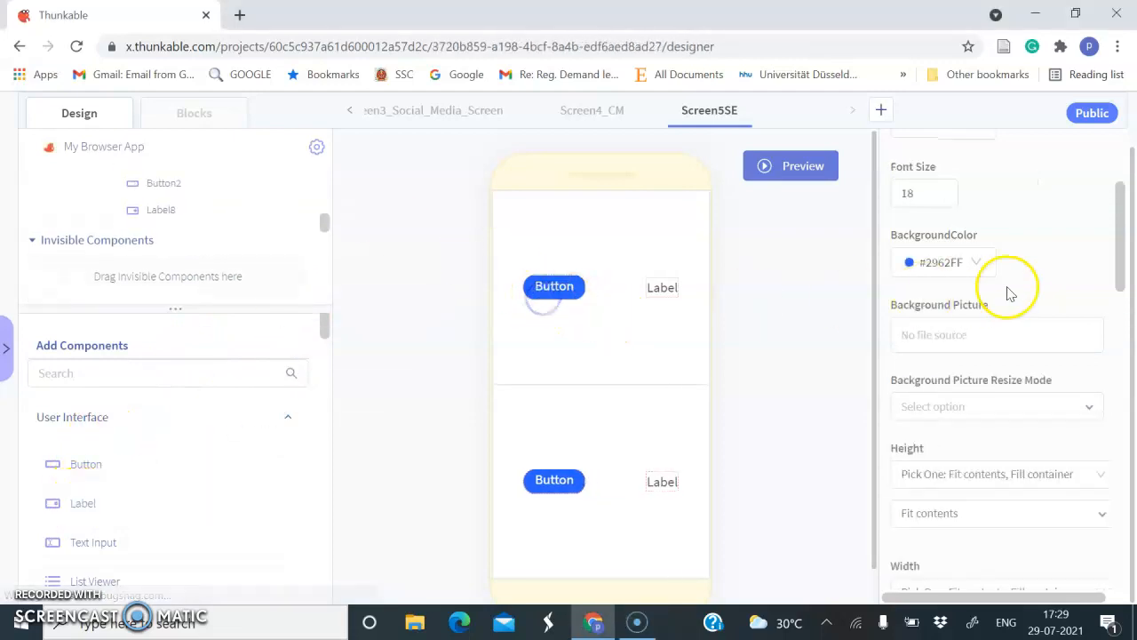
{"action": "left_click_drag", "start_coordinate": [1122, 273], "coordinate": [1119, 198]}
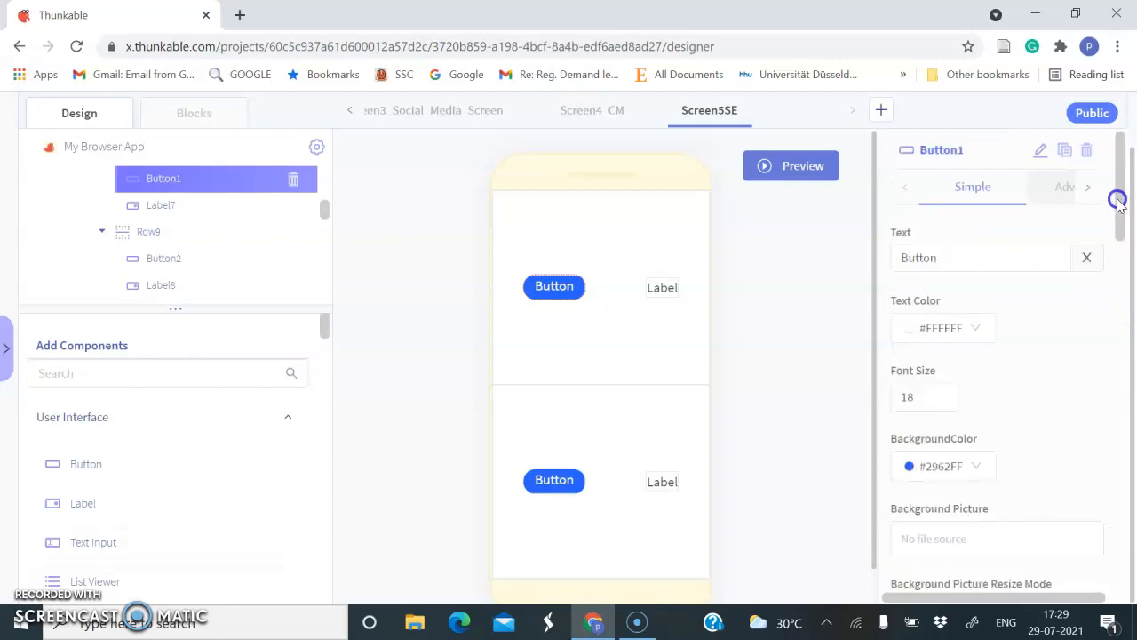
{"action": "left_click", "coordinate": [1042, 261]}
{"action": "left_click_drag", "start_coordinate": [1042, 261], "coordinate": [862, 244]}
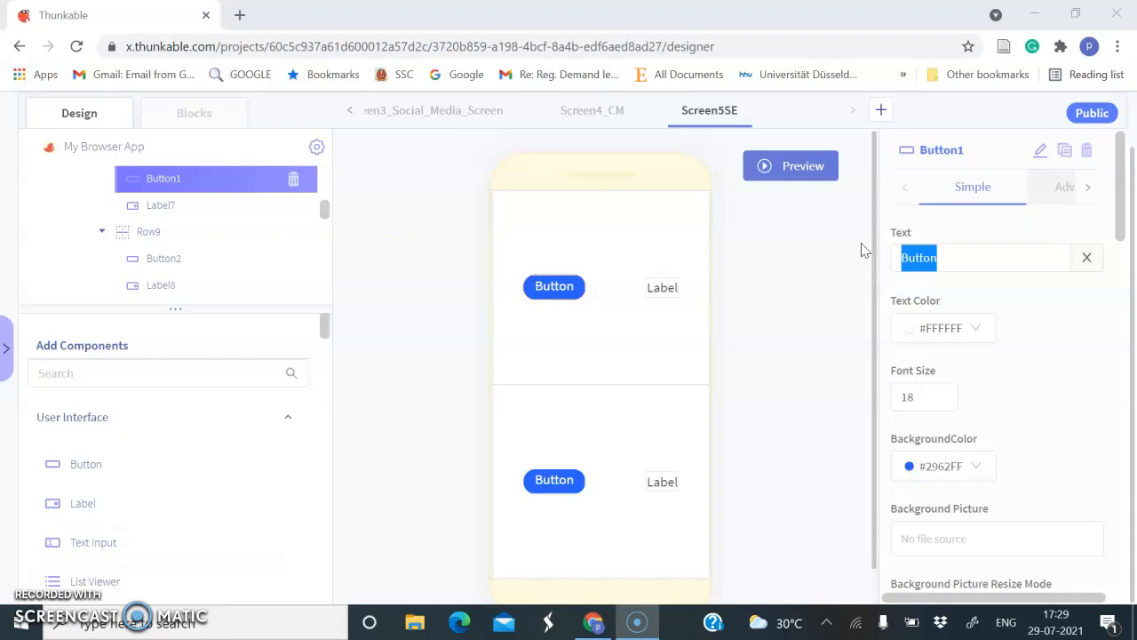
{"action": "left_click", "coordinate": [935, 259]}
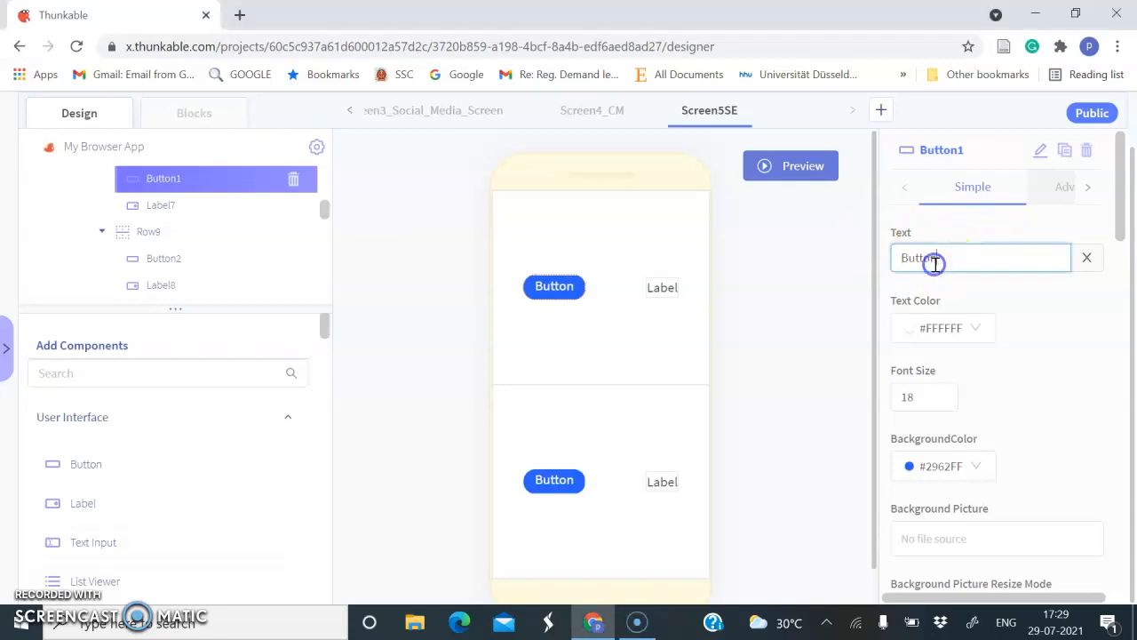
{"action": "left_click", "coordinate": [1088, 261]}
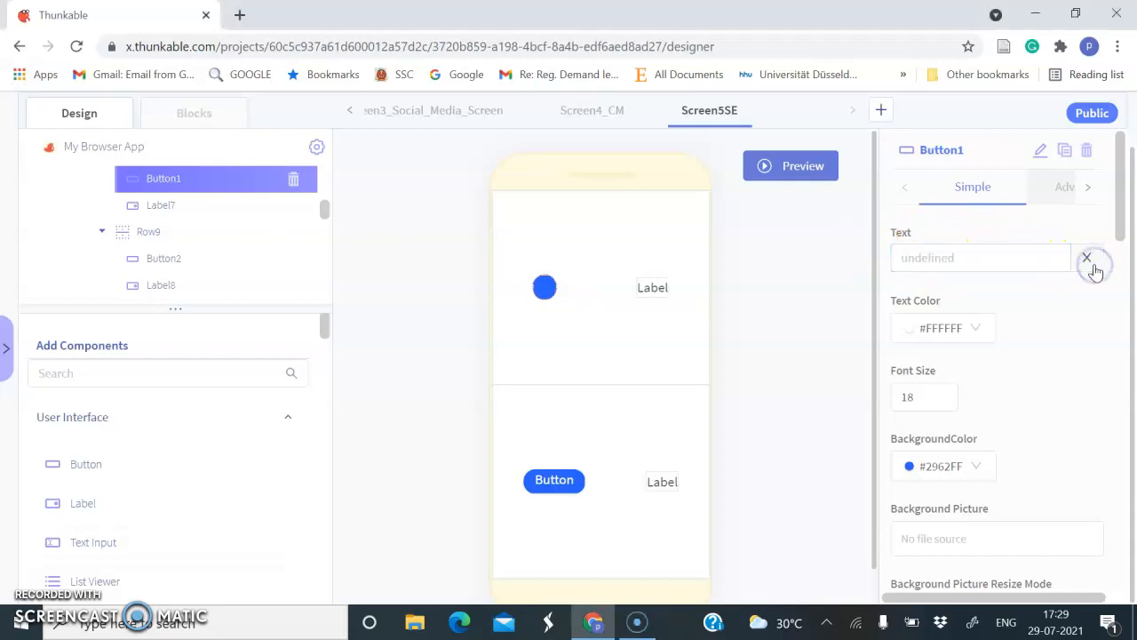
{"action": "left_click", "coordinate": [1044, 163]}
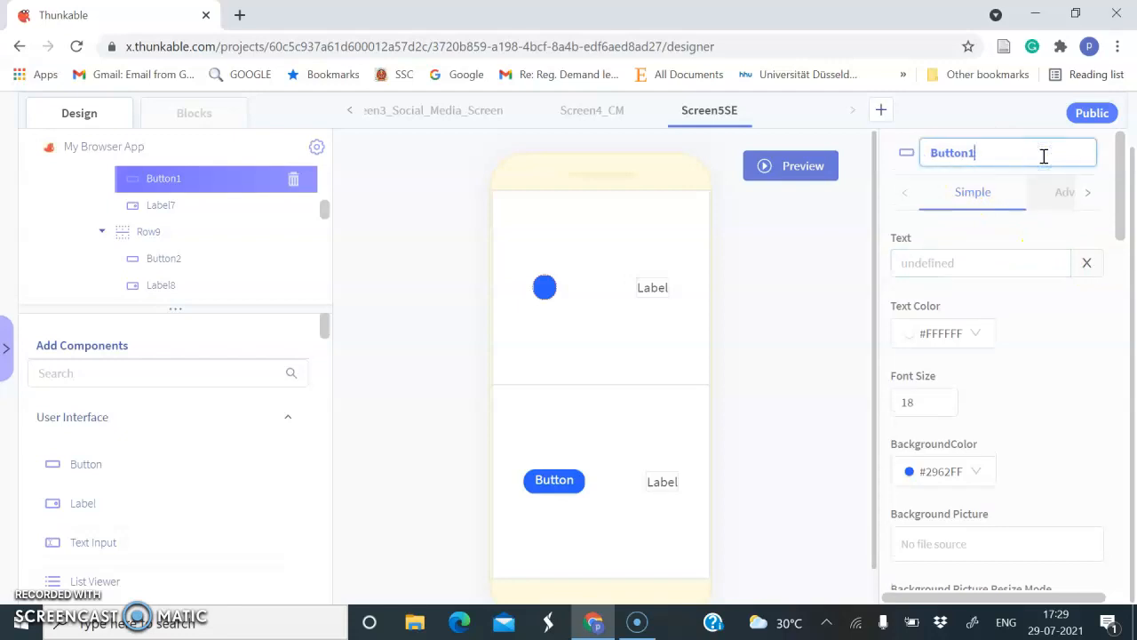
{"action": "left_click", "coordinate": [956, 520]}
Clear the background color of Button1Y and set its background picture to yahoo.png.
{"action": "left_click", "coordinate": [975, 468]}
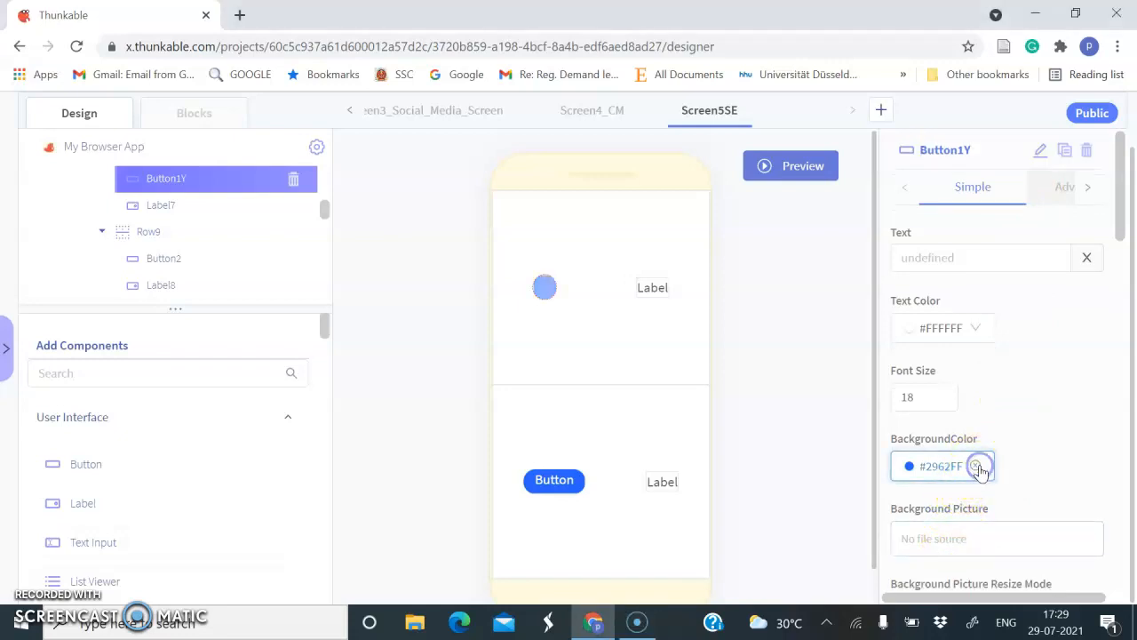
{"action": "left_click", "coordinate": [976, 552]}
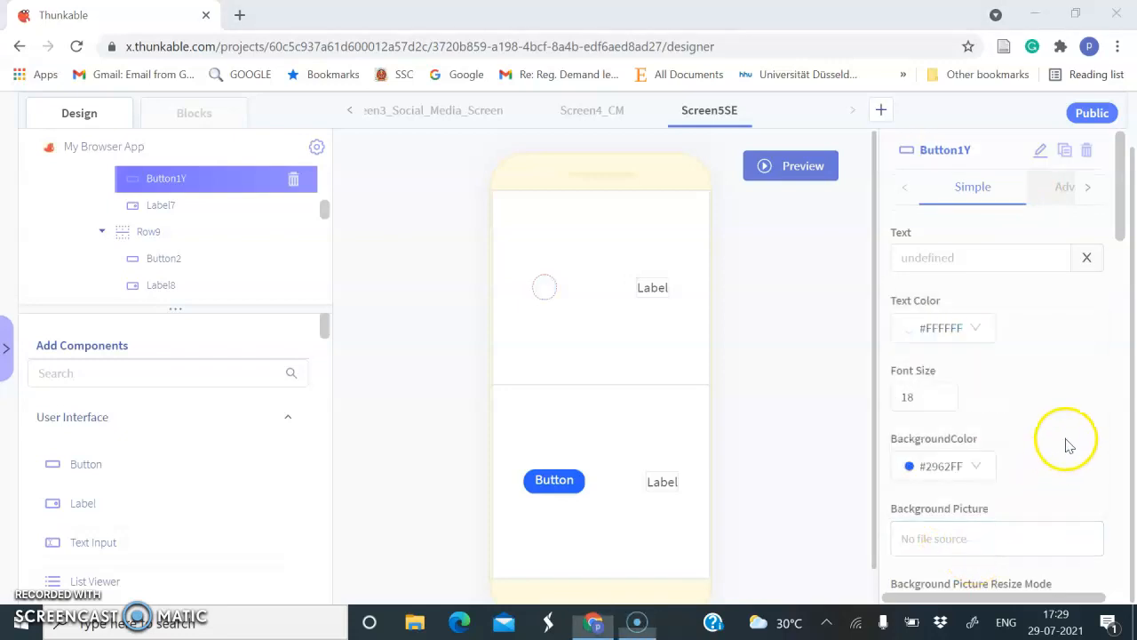
{"action": "left_click", "coordinate": [1003, 550]}
{"action": "scroll", "coordinate": [1071, 444], "scroll_direction": "down", "scroll_amount": 1}
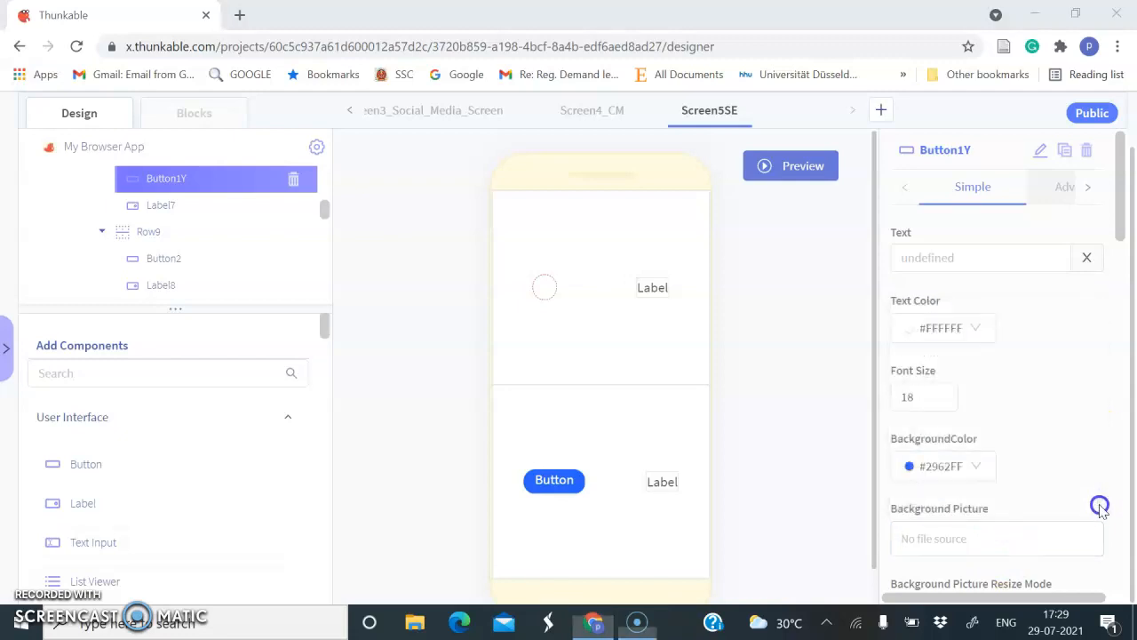
{"action": "left_click", "coordinate": [1017, 547]}
{"action": "scroll", "coordinate": [1061, 511], "scroll_direction": "down", "scroll_amount": 1}
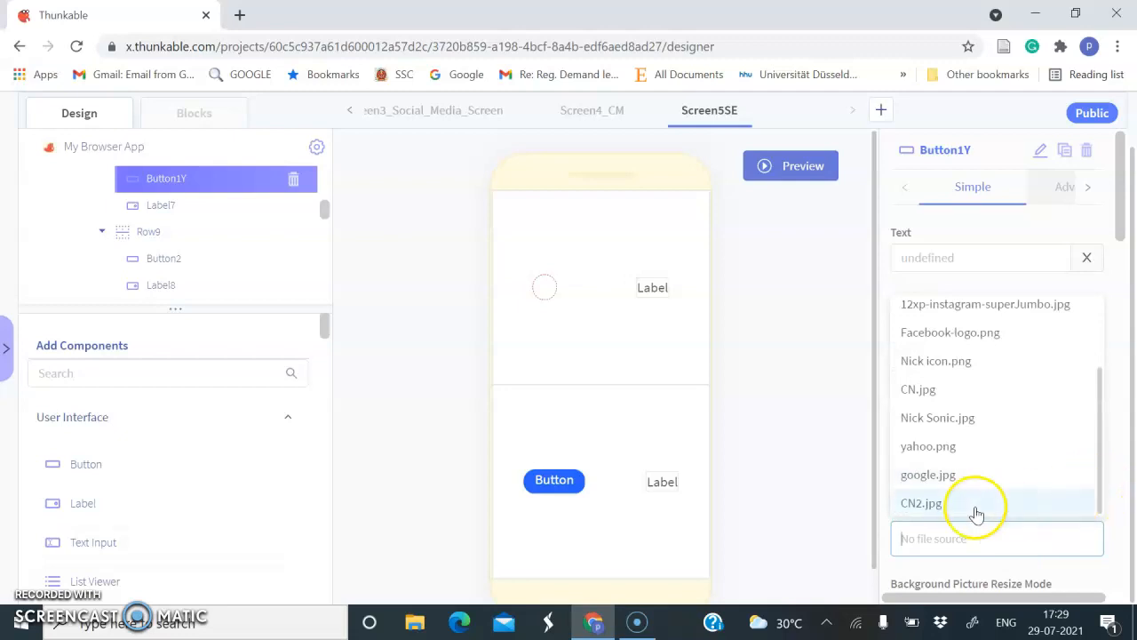
{"action": "left_click", "coordinate": [940, 452]}
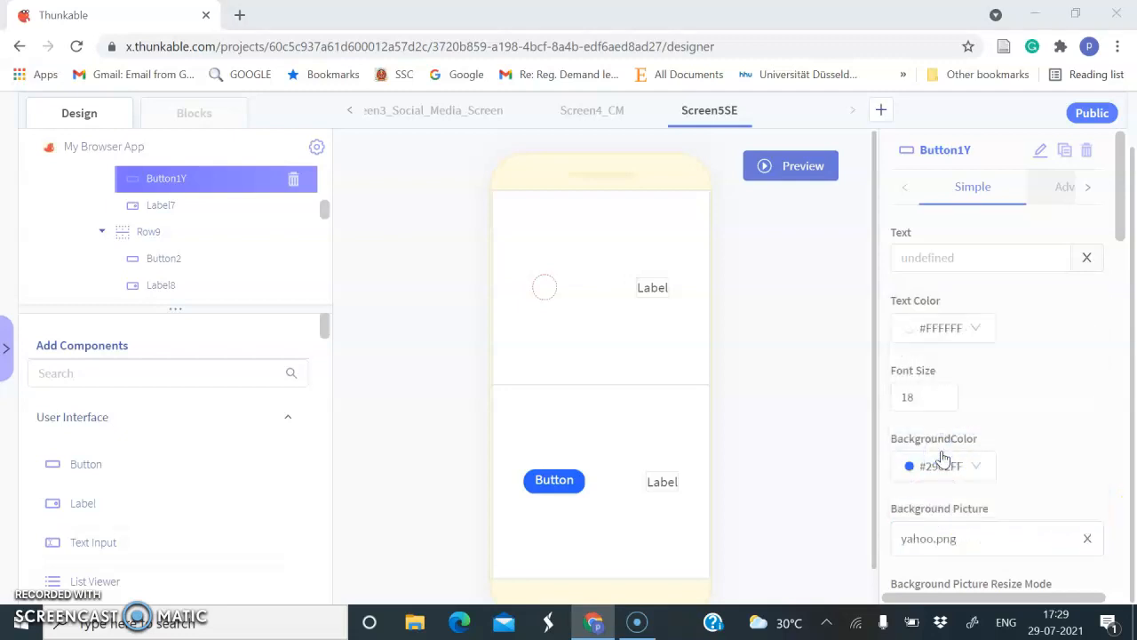
Replace the text of the label in the first row with "yahoo".
{"action": "left_click", "coordinate": [656, 288]}
{"action": "left_click_drag", "start_coordinate": [1031, 257], "coordinate": [783, 245]}
{"action": "key", "text": "BackSpace"}
{"action": "type", "text": "yahoo"}
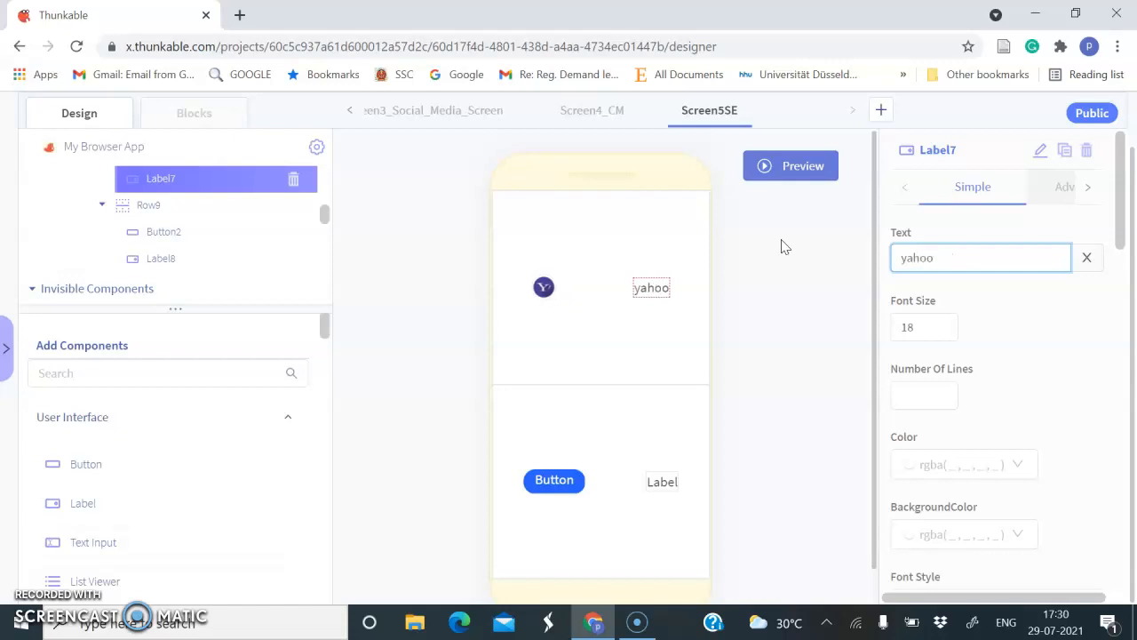
Rename the second row's button as Button2G and clear its background color.
{"action": "left_click", "coordinate": [551, 489]}
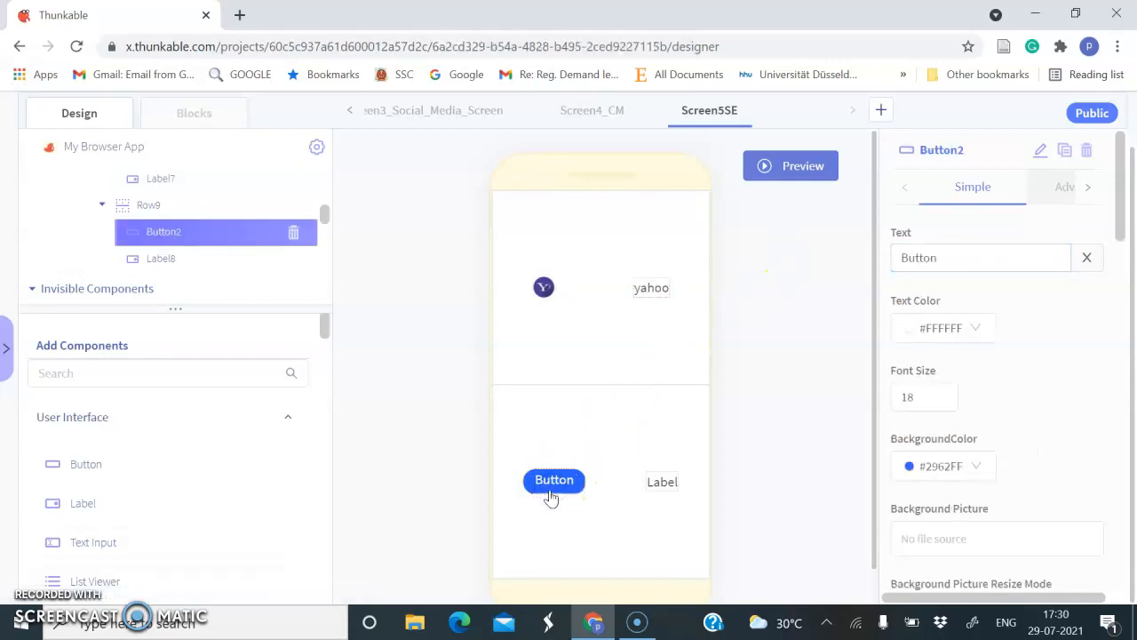
{"action": "left_click", "coordinate": [1039, 145]}
{"action": "key", "text": "Return"}
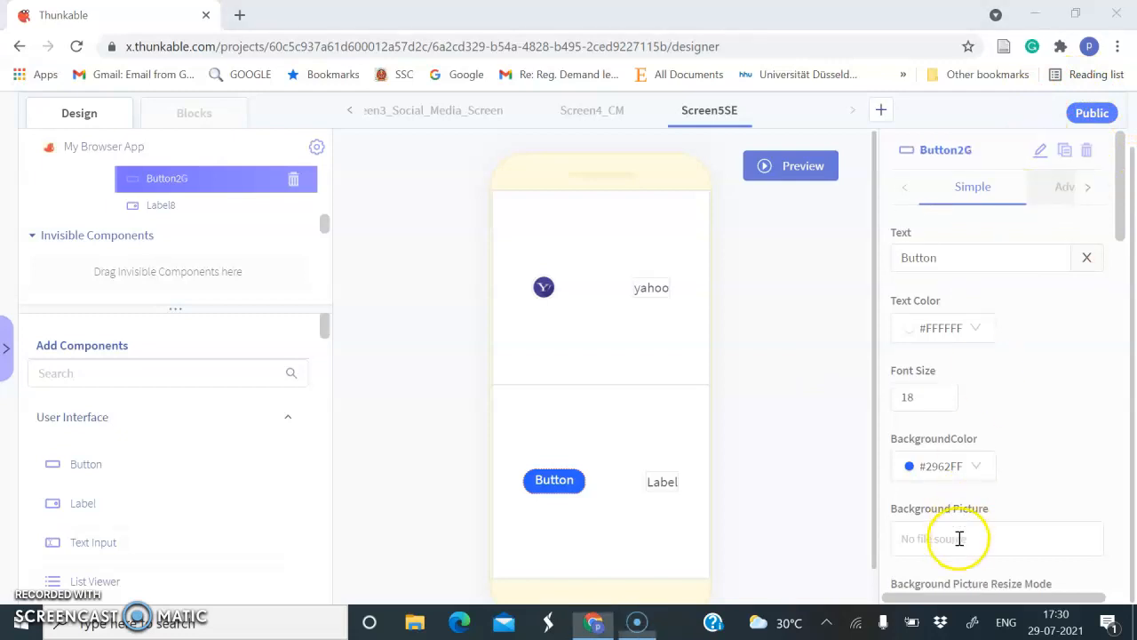
{"action": "left_click", "coordinate": [977, 469]}
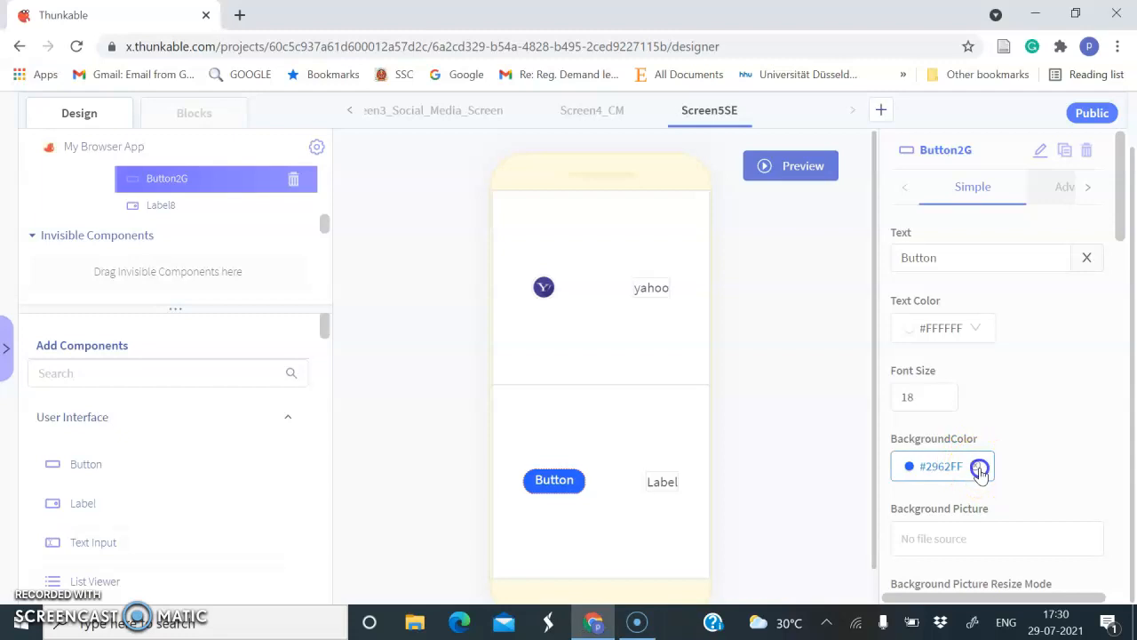
Set the background picture of Button2G to google.jpg and clear the button's text.
{"action": "left_click", "coordinate": [969, 543]}
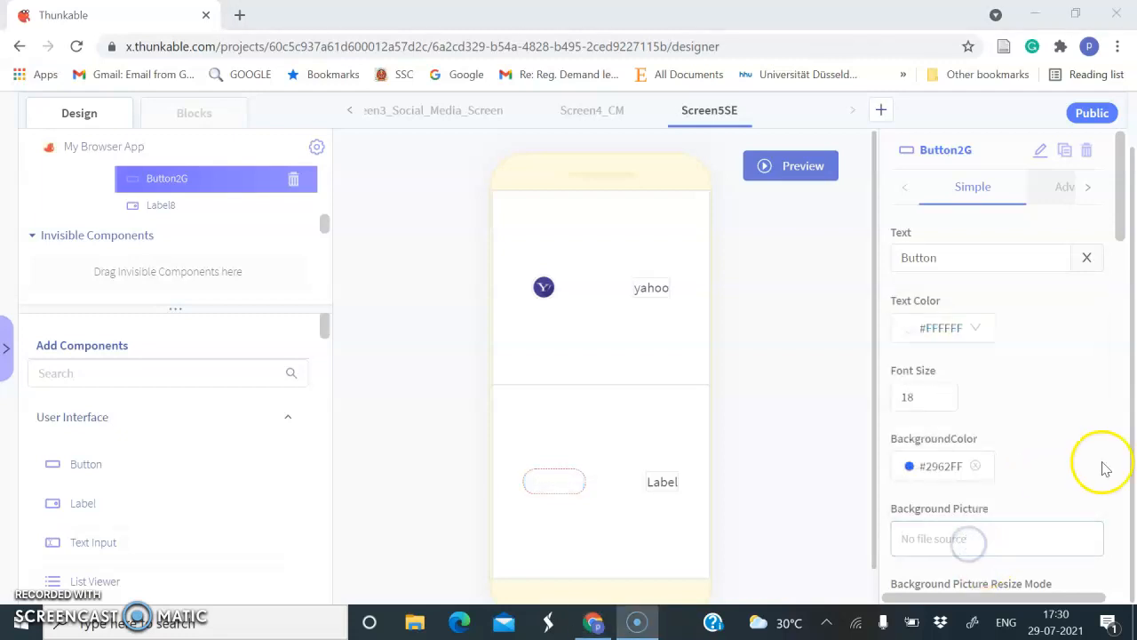
{"action": "left_click", "coordinate": [1038, 536]}
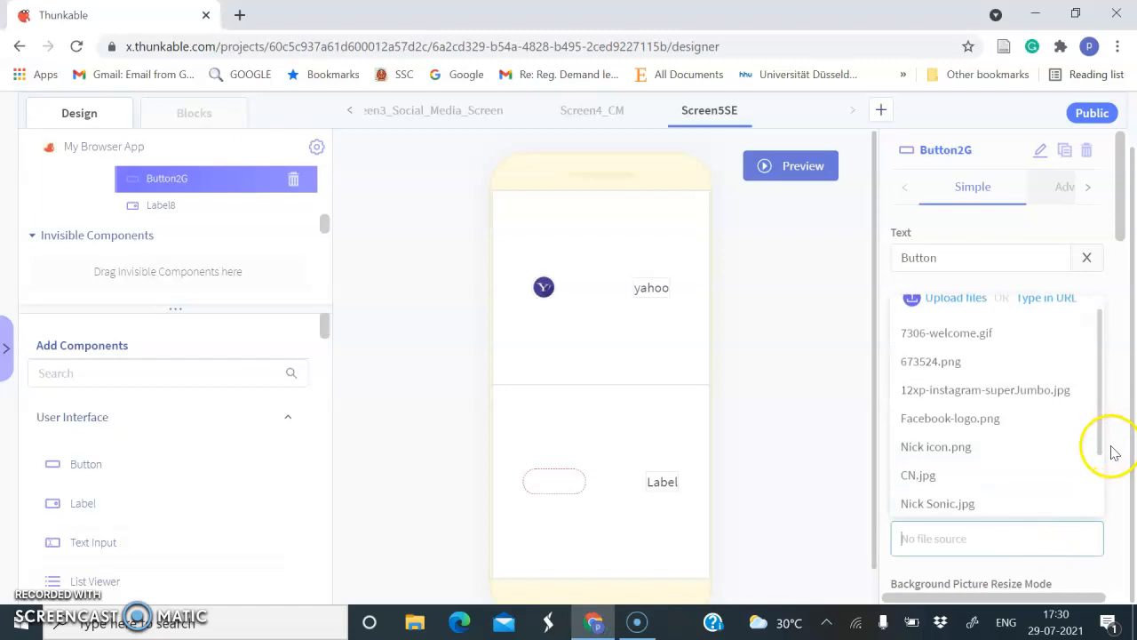
{"action": "left_click", "coordinate": [1102, 447]}
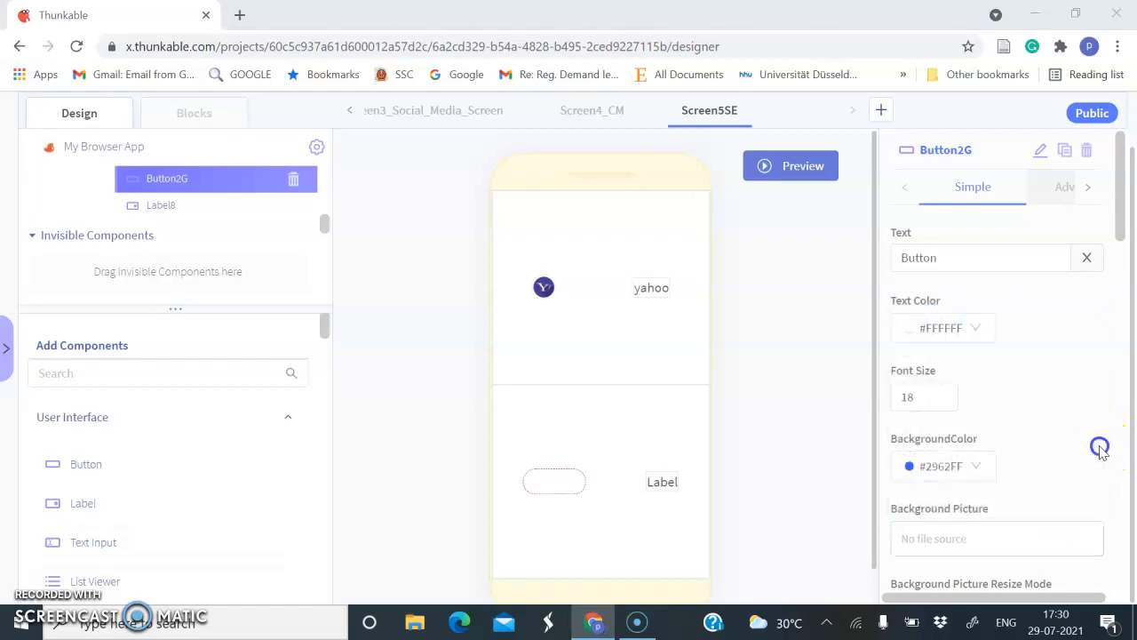
{"action": "left_click", "coordinate": [1013, 541]}
{"action": "left_click_drag", "start_coordinate": [1095, 447], "coordinate": [1096, 502]}
{"action": "left_click", "coordinate": [950, 484]}
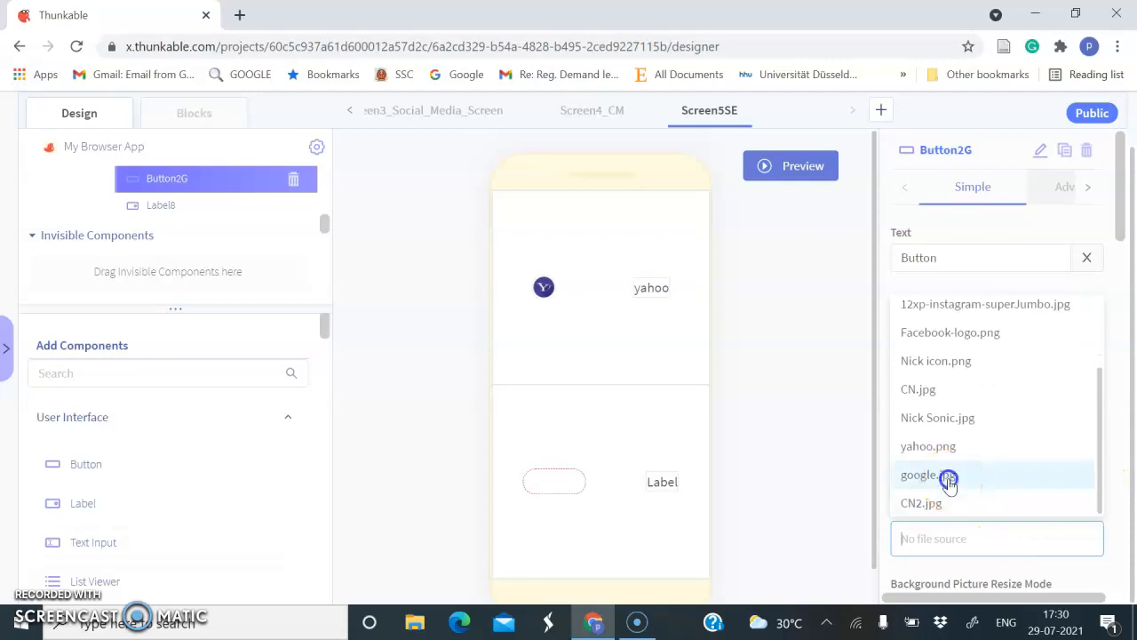
{"action": "left_click", "coordinate": [768, 498]}
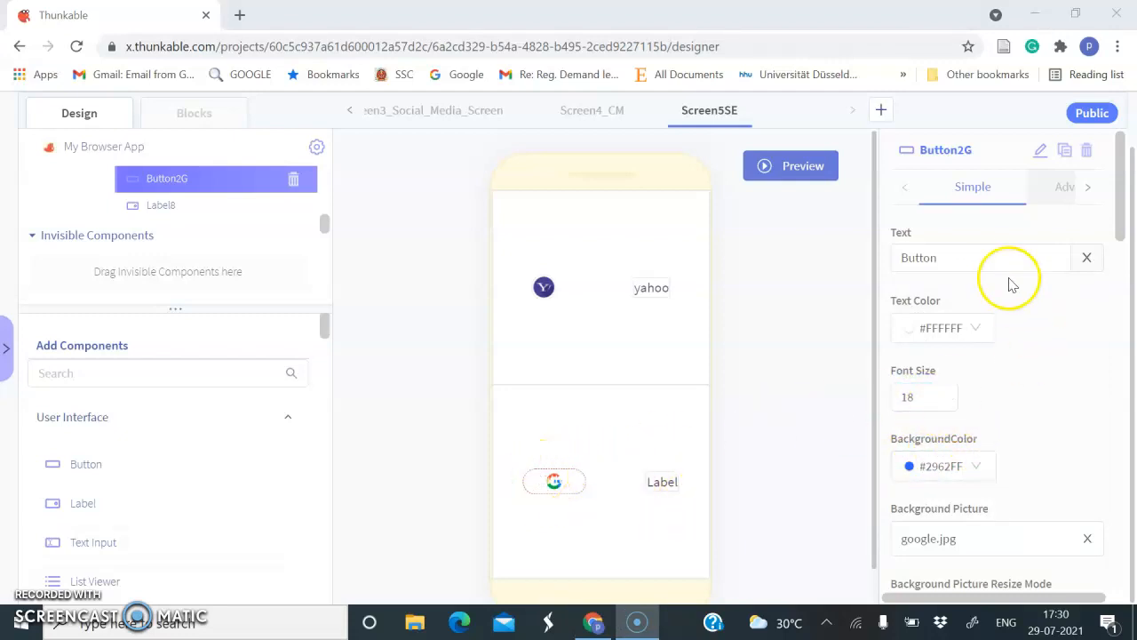
{"action": "left_click_drag", "start_coordinate": [965, 257], "coordinate": [850, 275]}
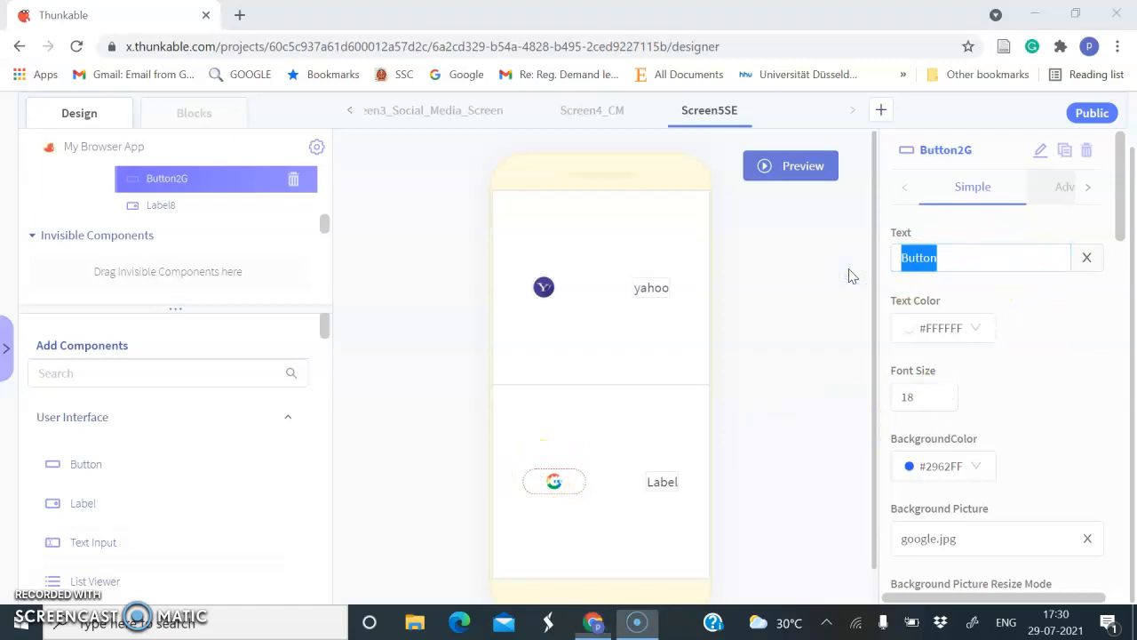
{"action": "left_click", "coordinate": [1085, 256]}
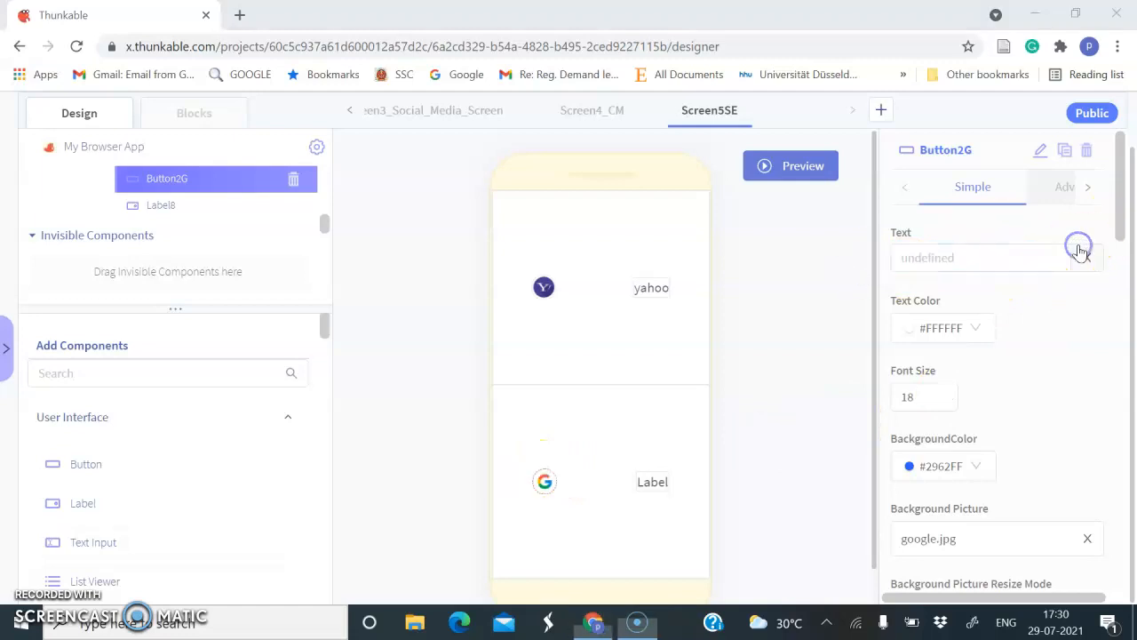
Replace the text of the label in the second row with "google".
{"action": "left_click", "coordinate": [660, 485]}
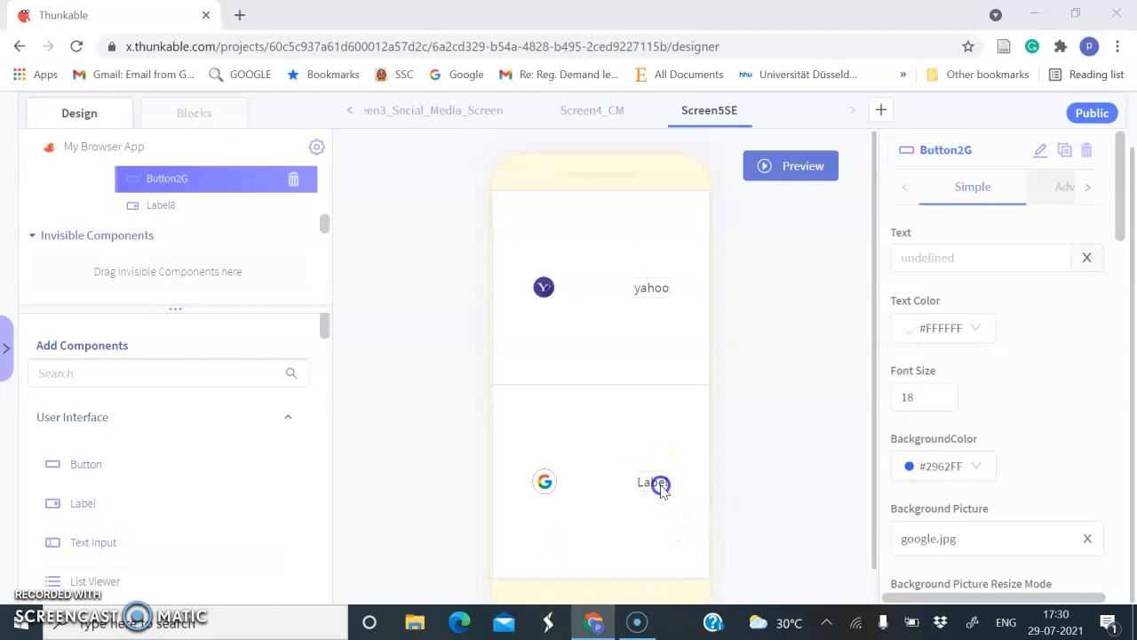
{"action": "left_click", "coordinate": [960, 259]}
{"action": "left_click_drag", "start_coordinate": [960, 259], "coordinate": [892, 264]}
{"action": "type", "text": "g"}
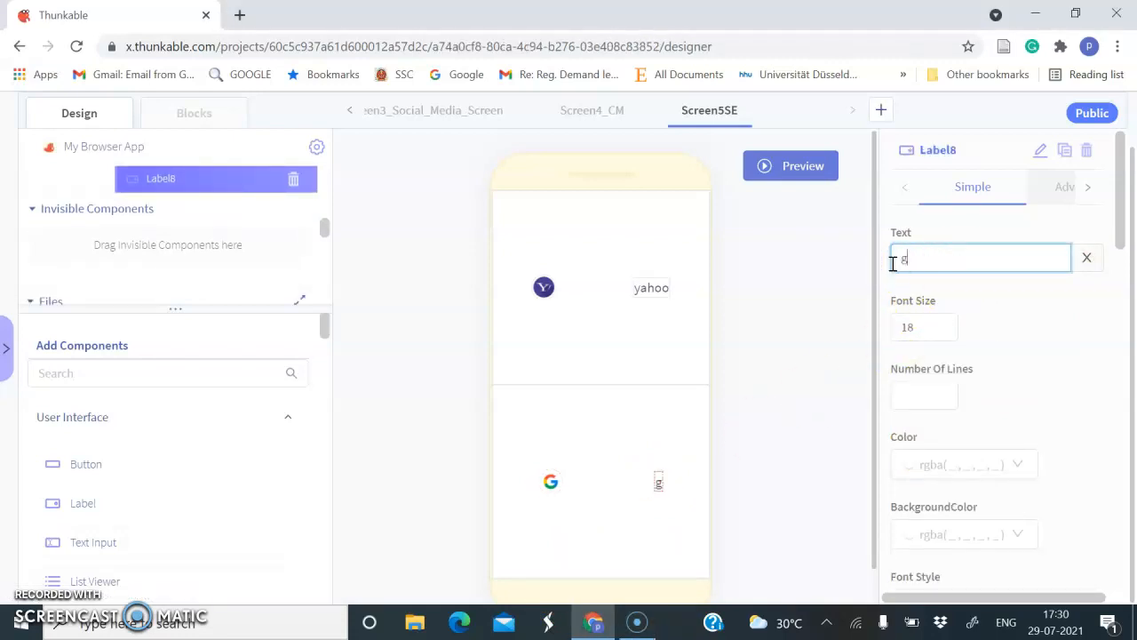
{"action": "type", "text": "oogle"}
{"action": "left_click", "coordinate": [801, 401]}
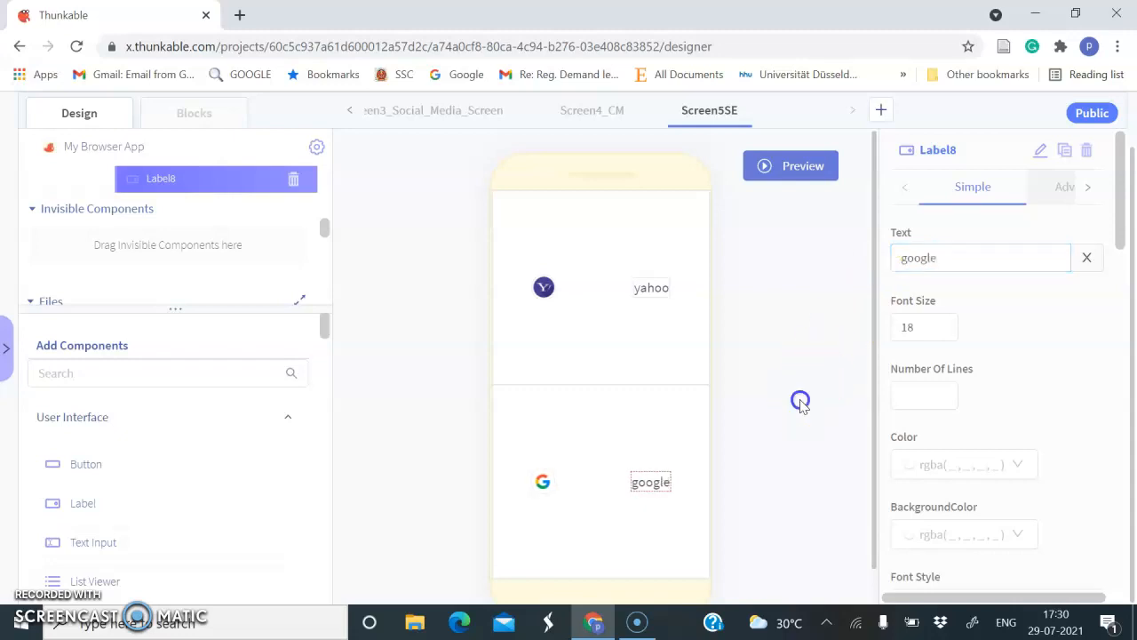
{"action": "key", "text": "alt+p"}
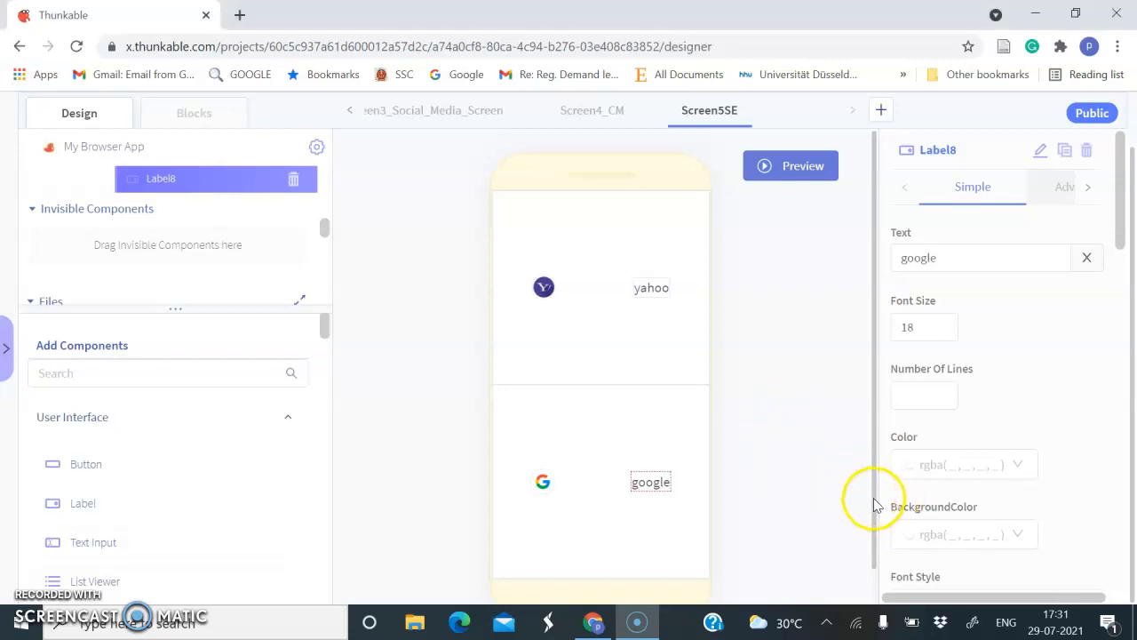
{"action": "left_click_drag", "start_coordinate": [875, 502], "coordinate": [871, 544]}
{"action": "key", "text": "alt+p"}
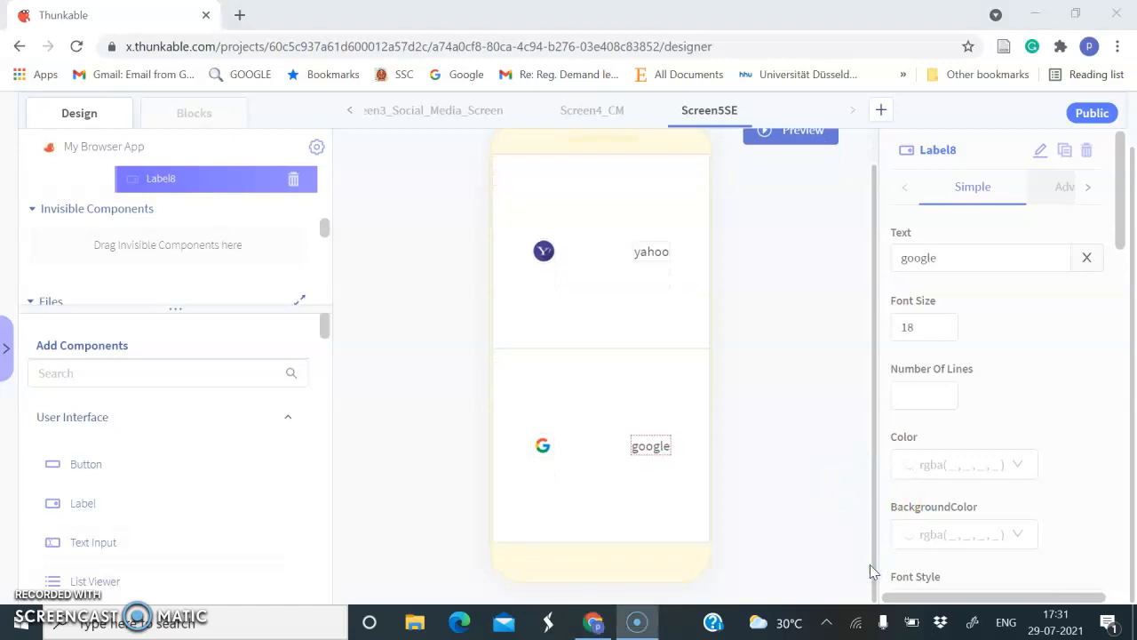